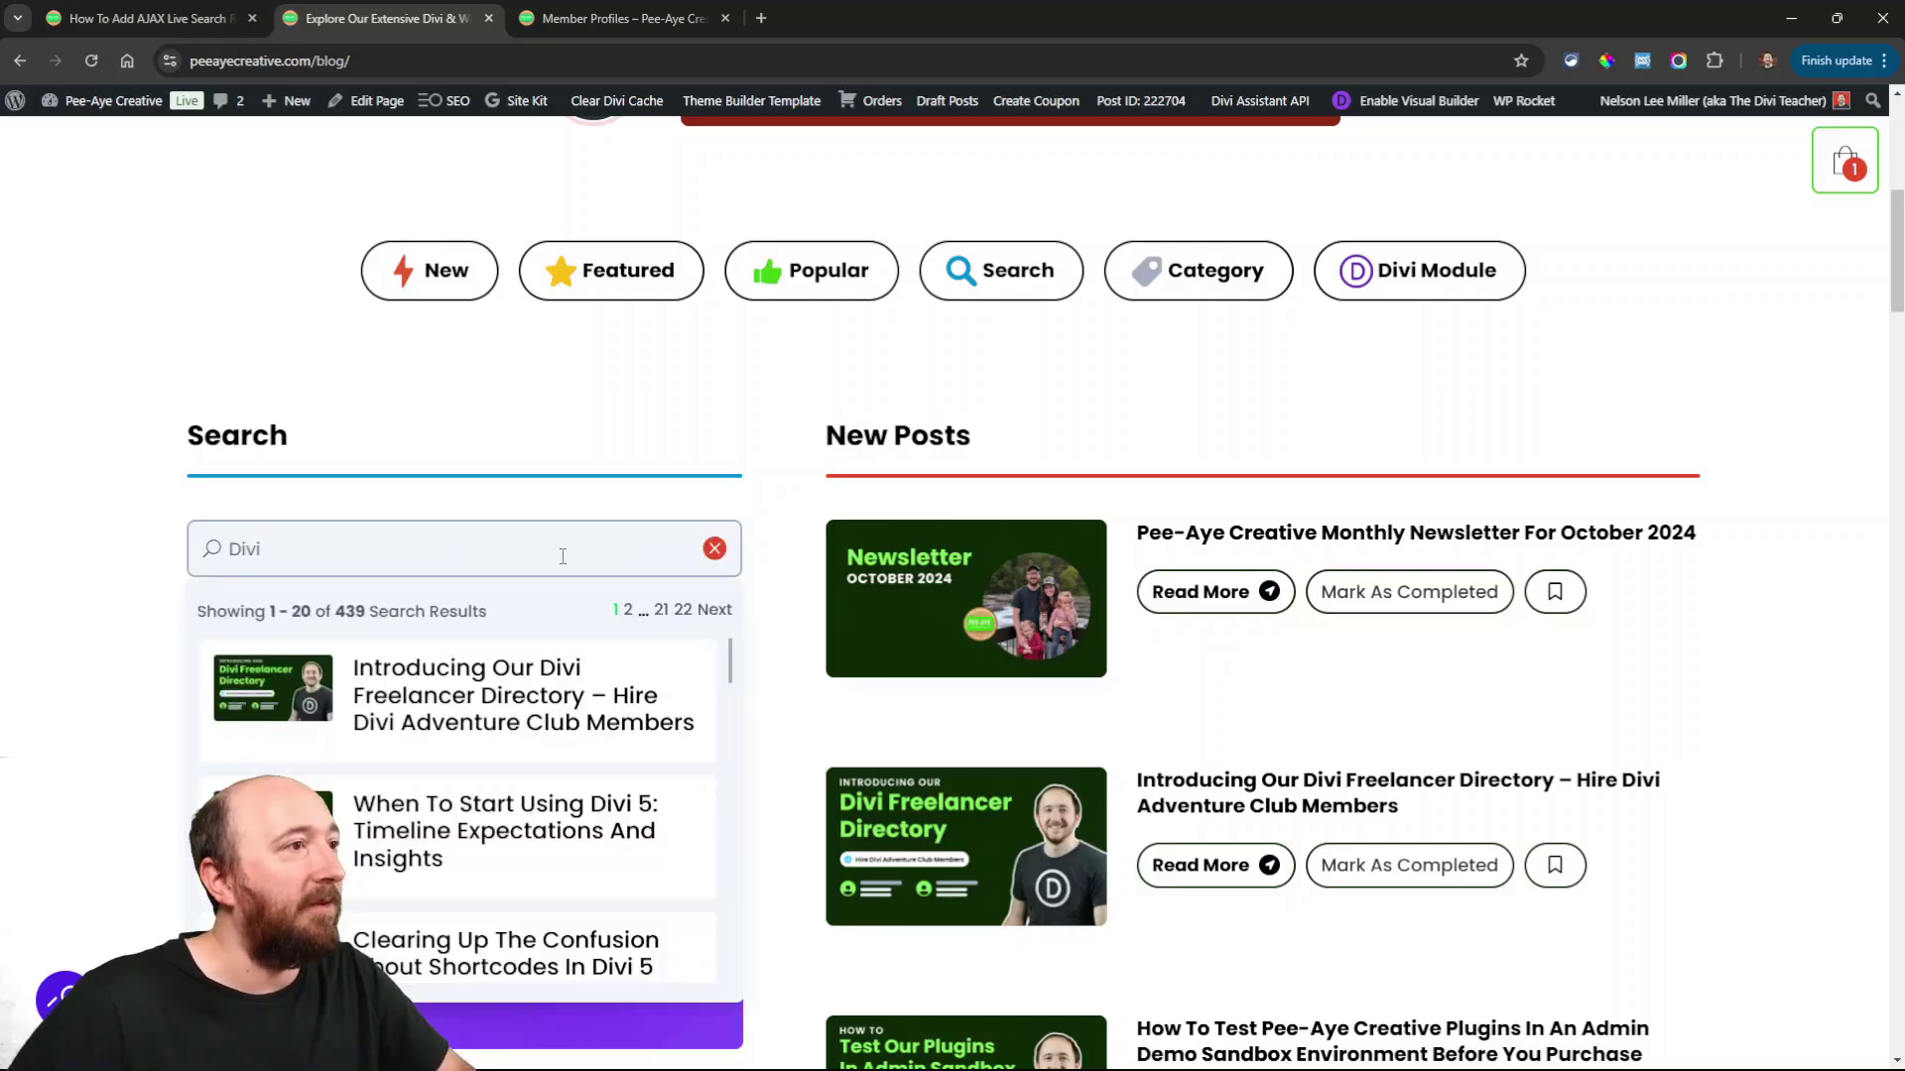
Browse the blog's live search results for "Divi" and clear the search field
{"action": "scroll", "coordinate": [587, 496], "scroll_direction": "down", "scroll_amount": 2}
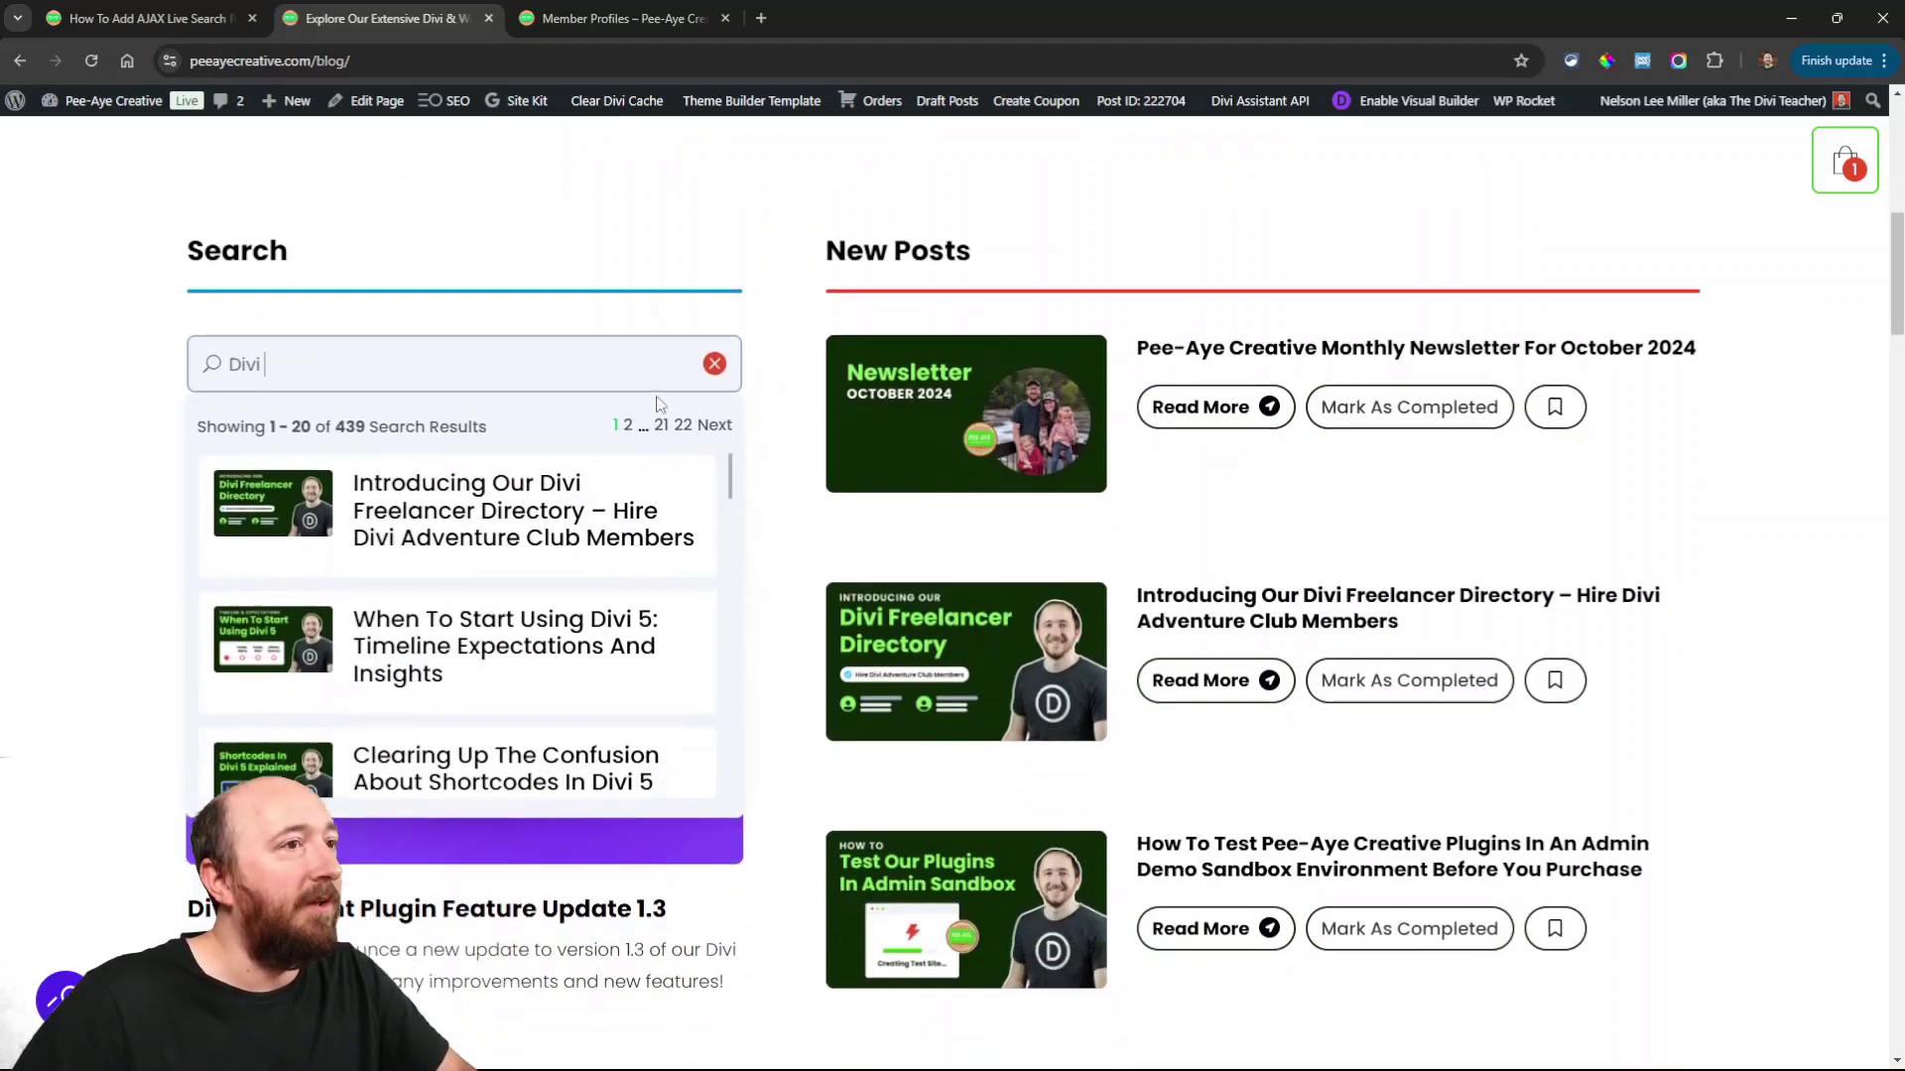
{"action": "scroll", "coordinate": [480, 605], "scroll_direction": "down", "scroll_amount": 1}
{"action": "scroll", "coordinate": [480, 595], "scroll_direction": "up", "scroll_amount": 1}
{"action": "scroll", "coordinate": [480, 539], "scroll_direction": "down", "scroll_amount": 8}
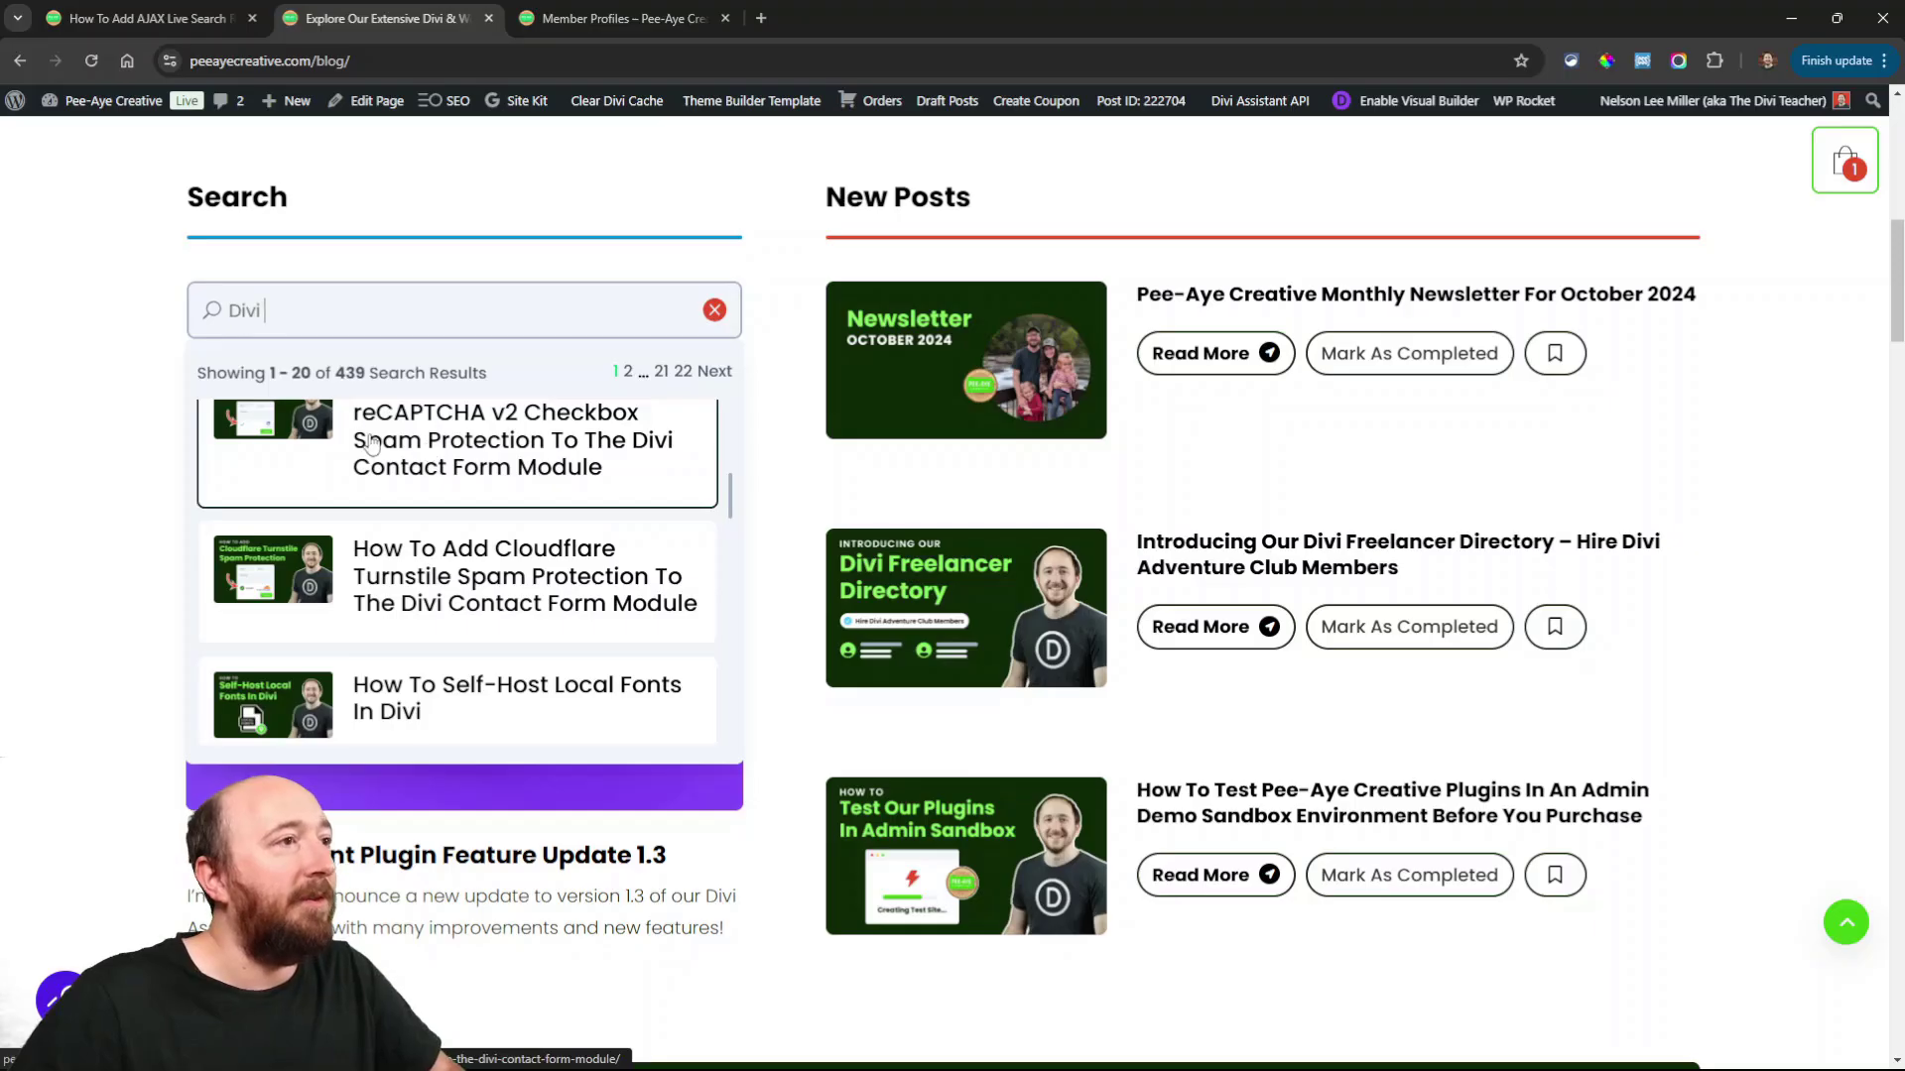
{"action": "scroll", "coordinate": [476, 496], "scroll_direction": "up", "scroll_amount": 3}
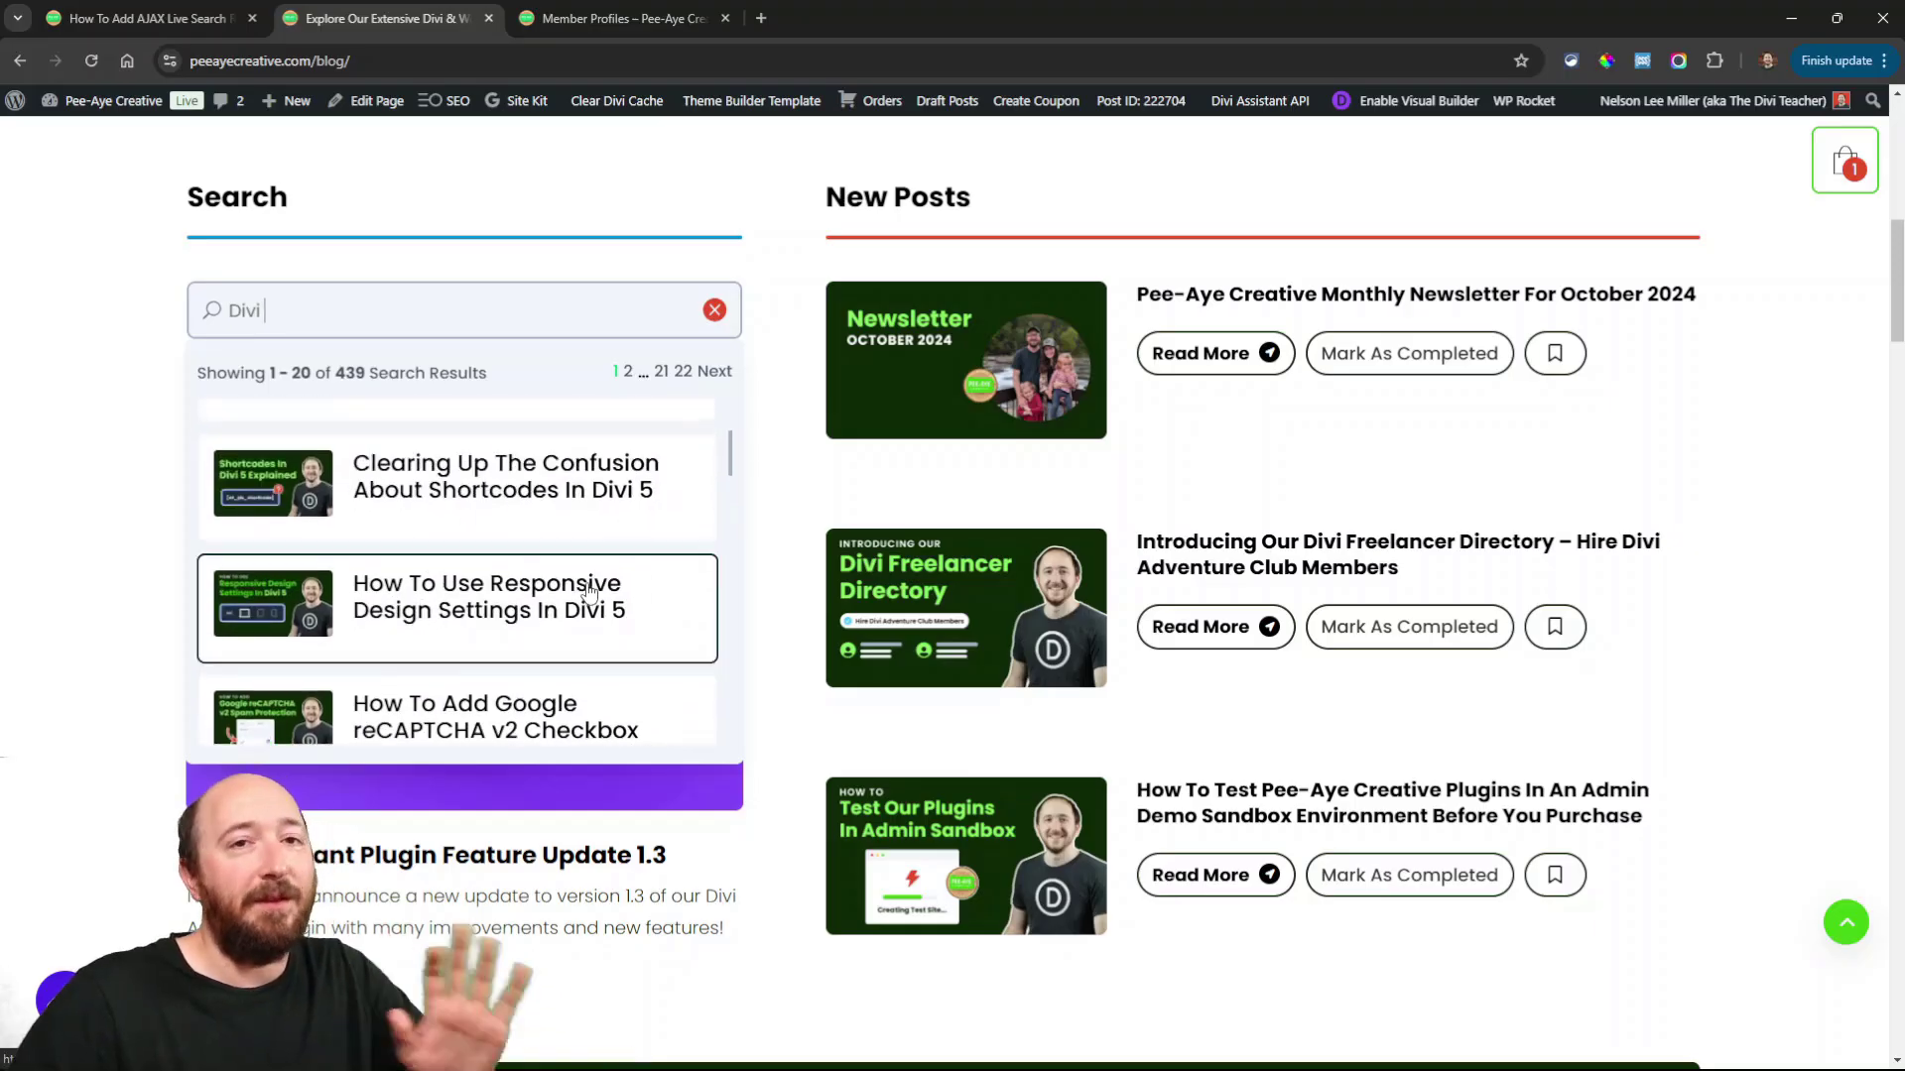
{"action": "scroll", "coordinate": [556, 614], "scroll_direction": "up", "scroll_amount": 3}
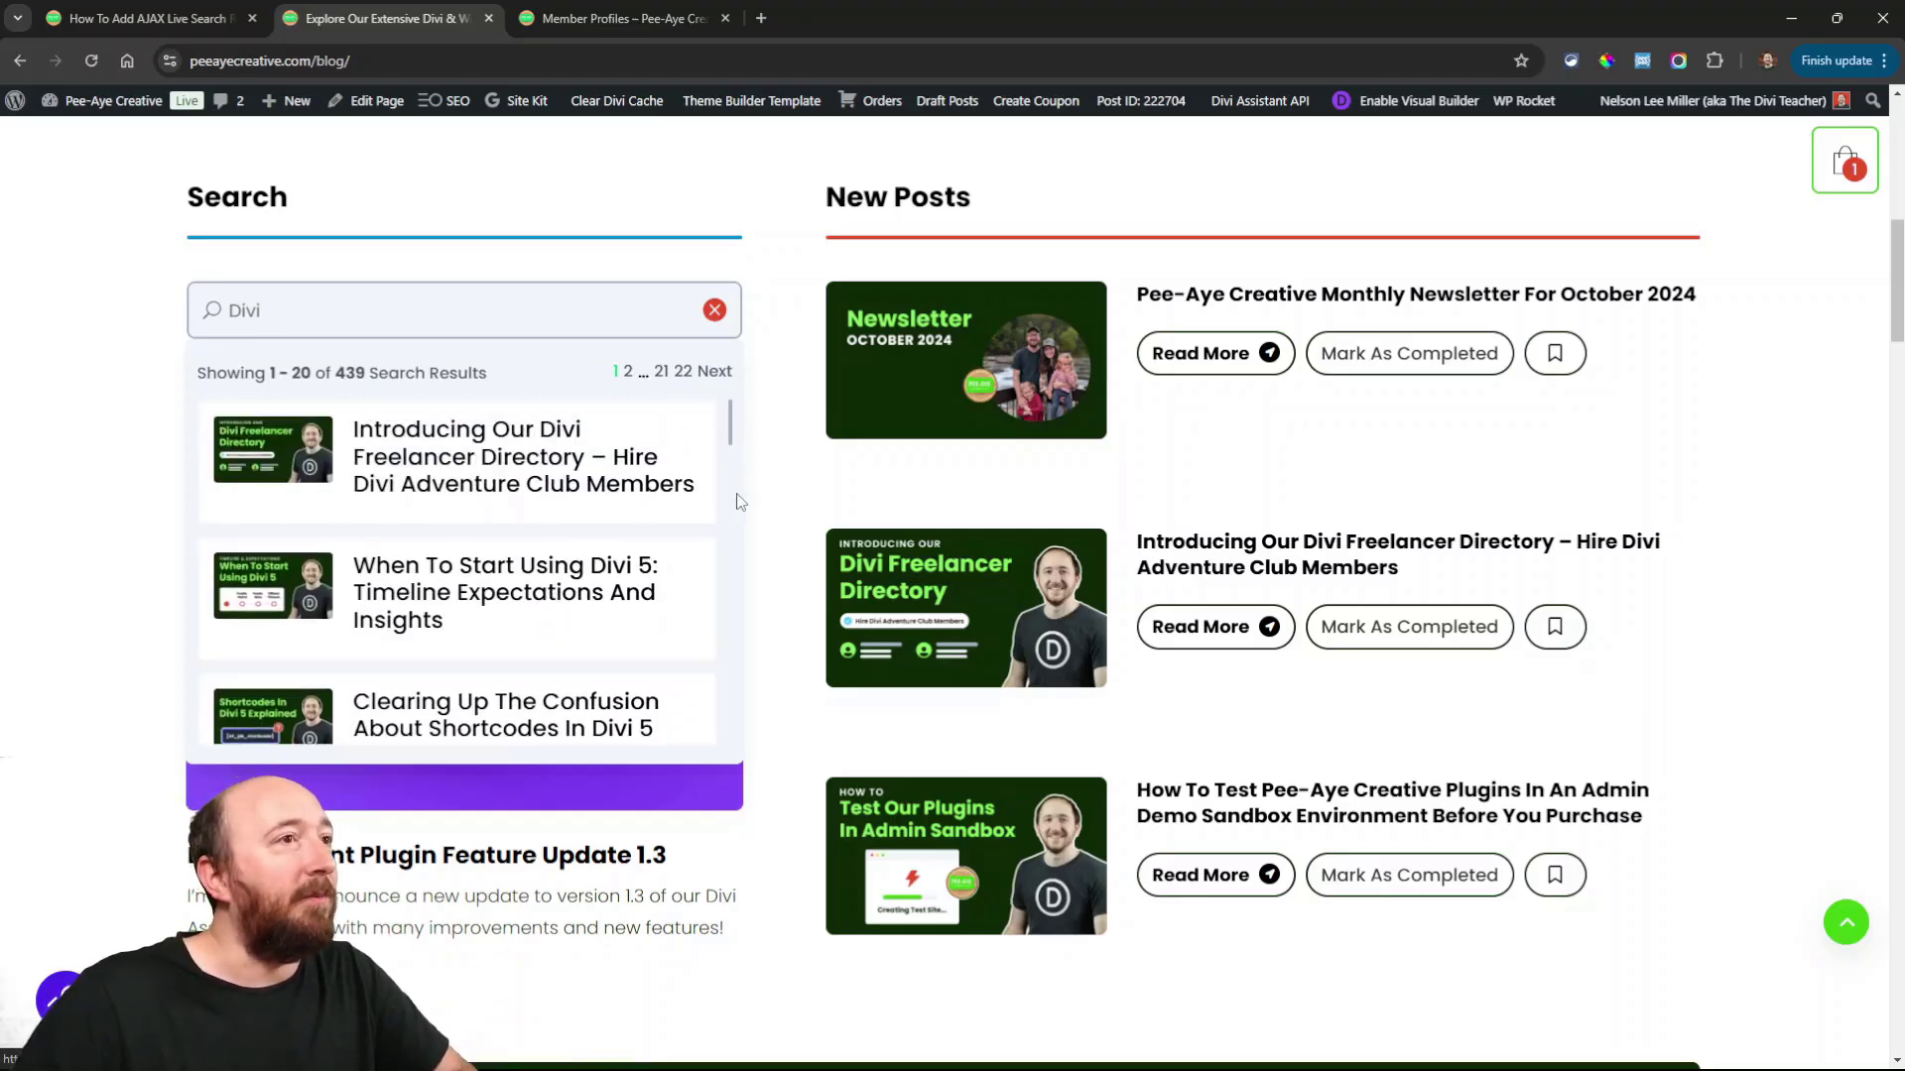
{"action": "scroll", "coordinate": [759, 367], "scroll_direction": "up", "scroll_amount": 2}
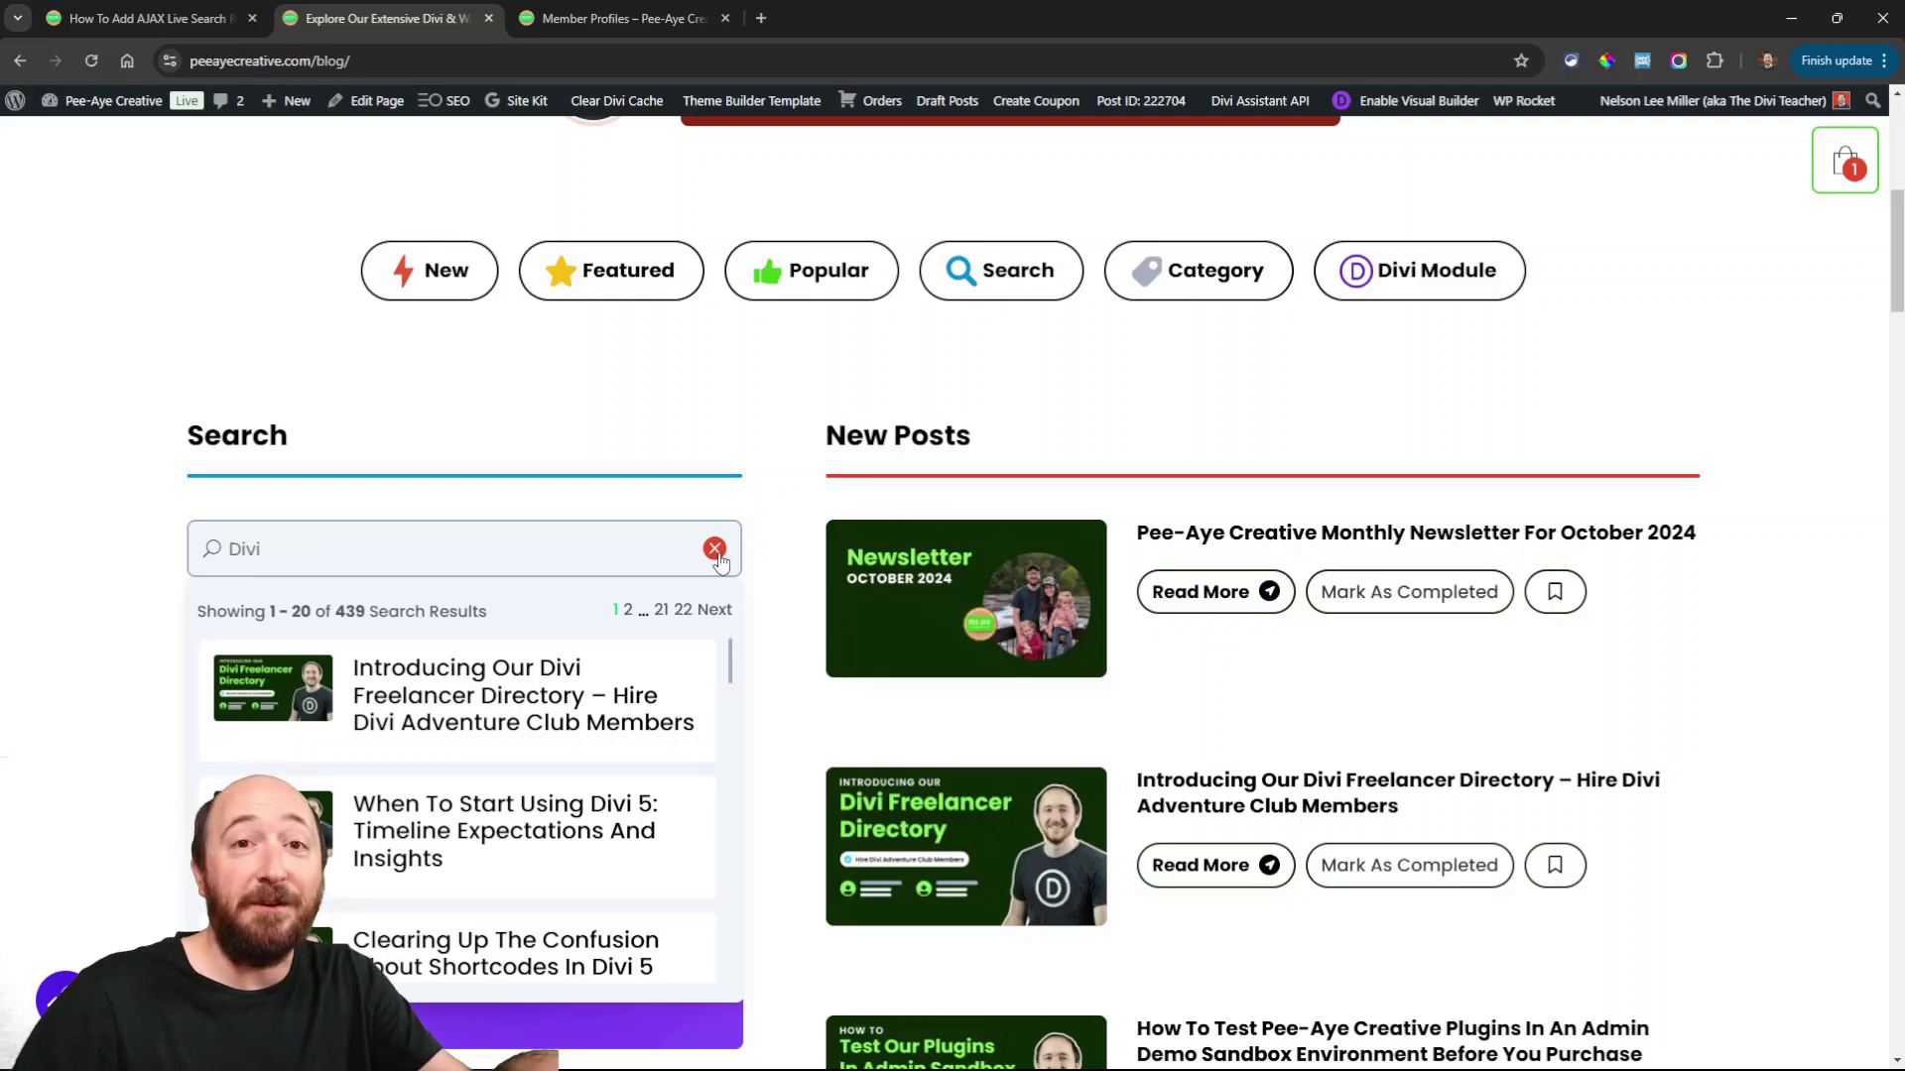
{"action": "left_click", "coordinate": [713, 550]}
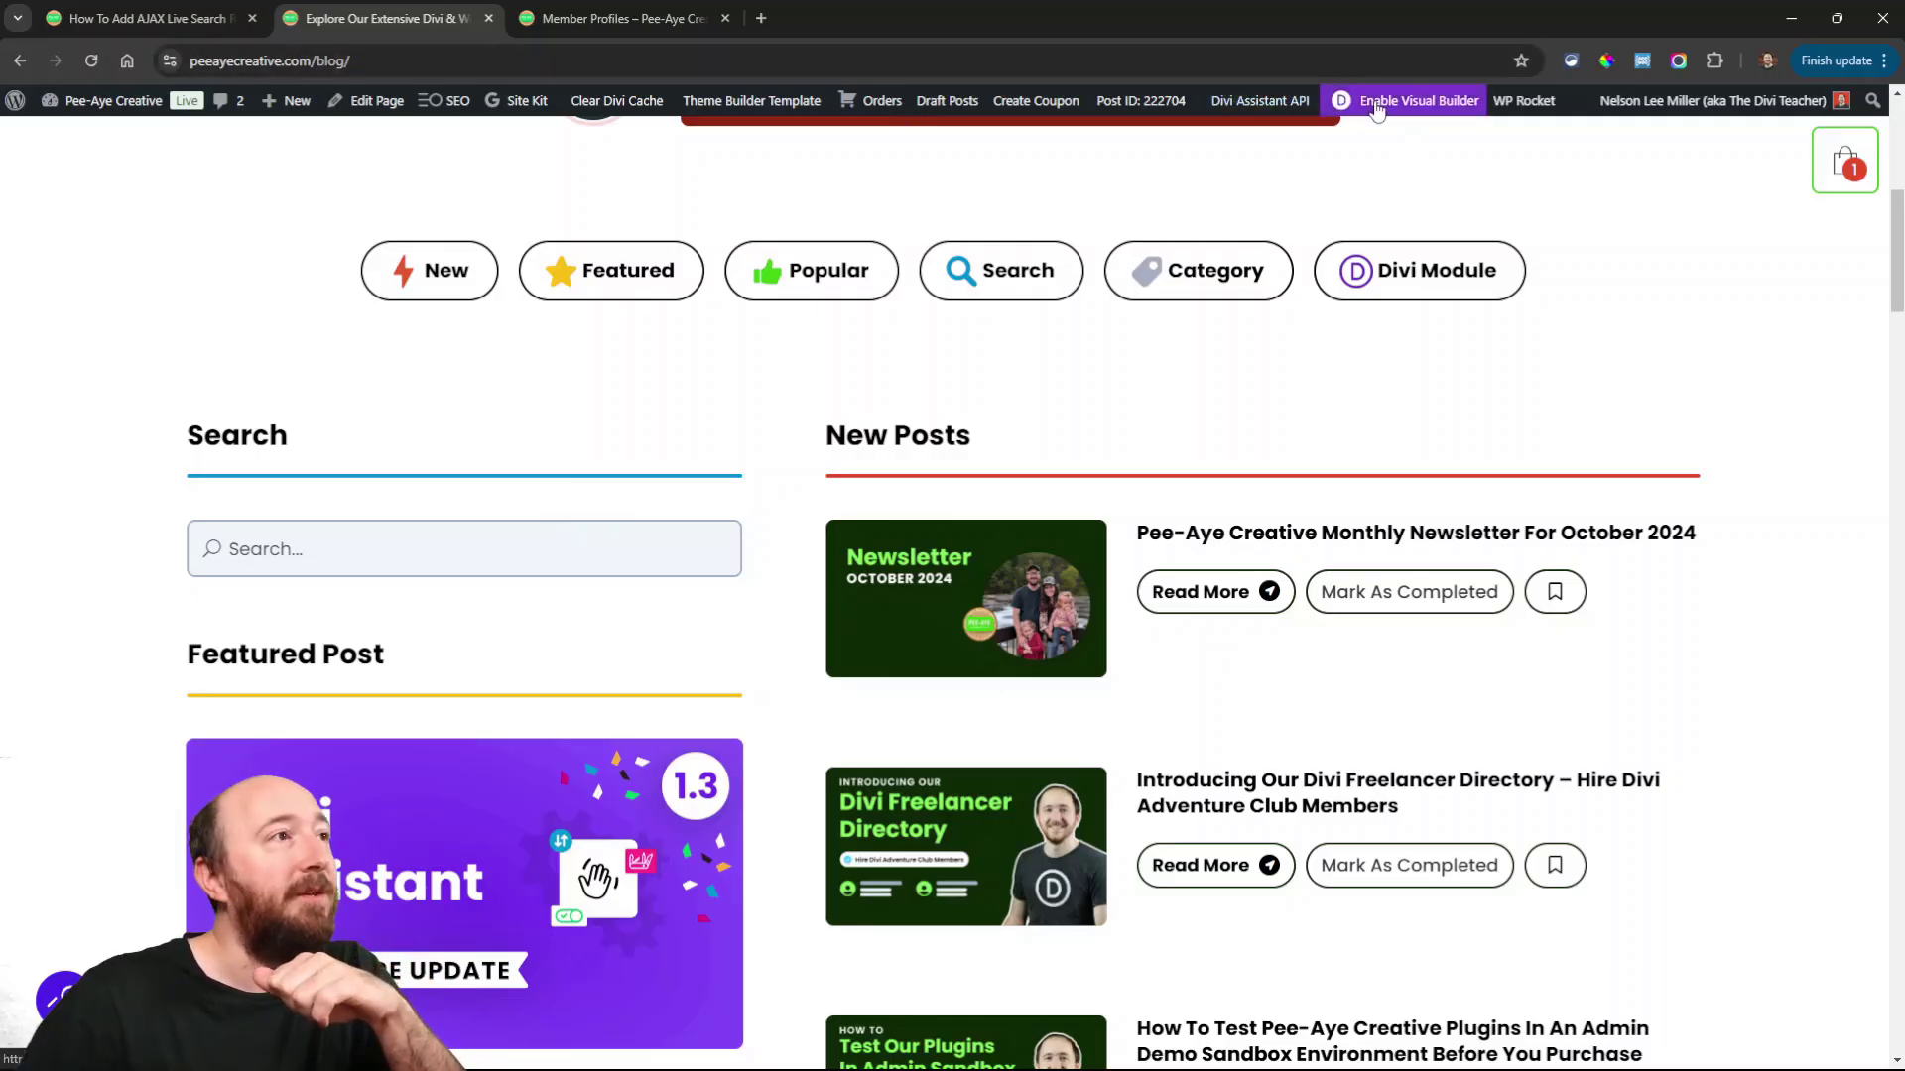
Launch the Visual Builder for the blog page and read the AJAX live search tutorial through How It Works and Customizing Search Criteria
{"action": "left_click", "coordinate": [1377, 109]}
{"action": "key", "text": "ctrl+shift+Tab"}
{"action": "scroll", "coordinate": [1035, 632], "scroll_direction": "down", "scroll_amount": 8}
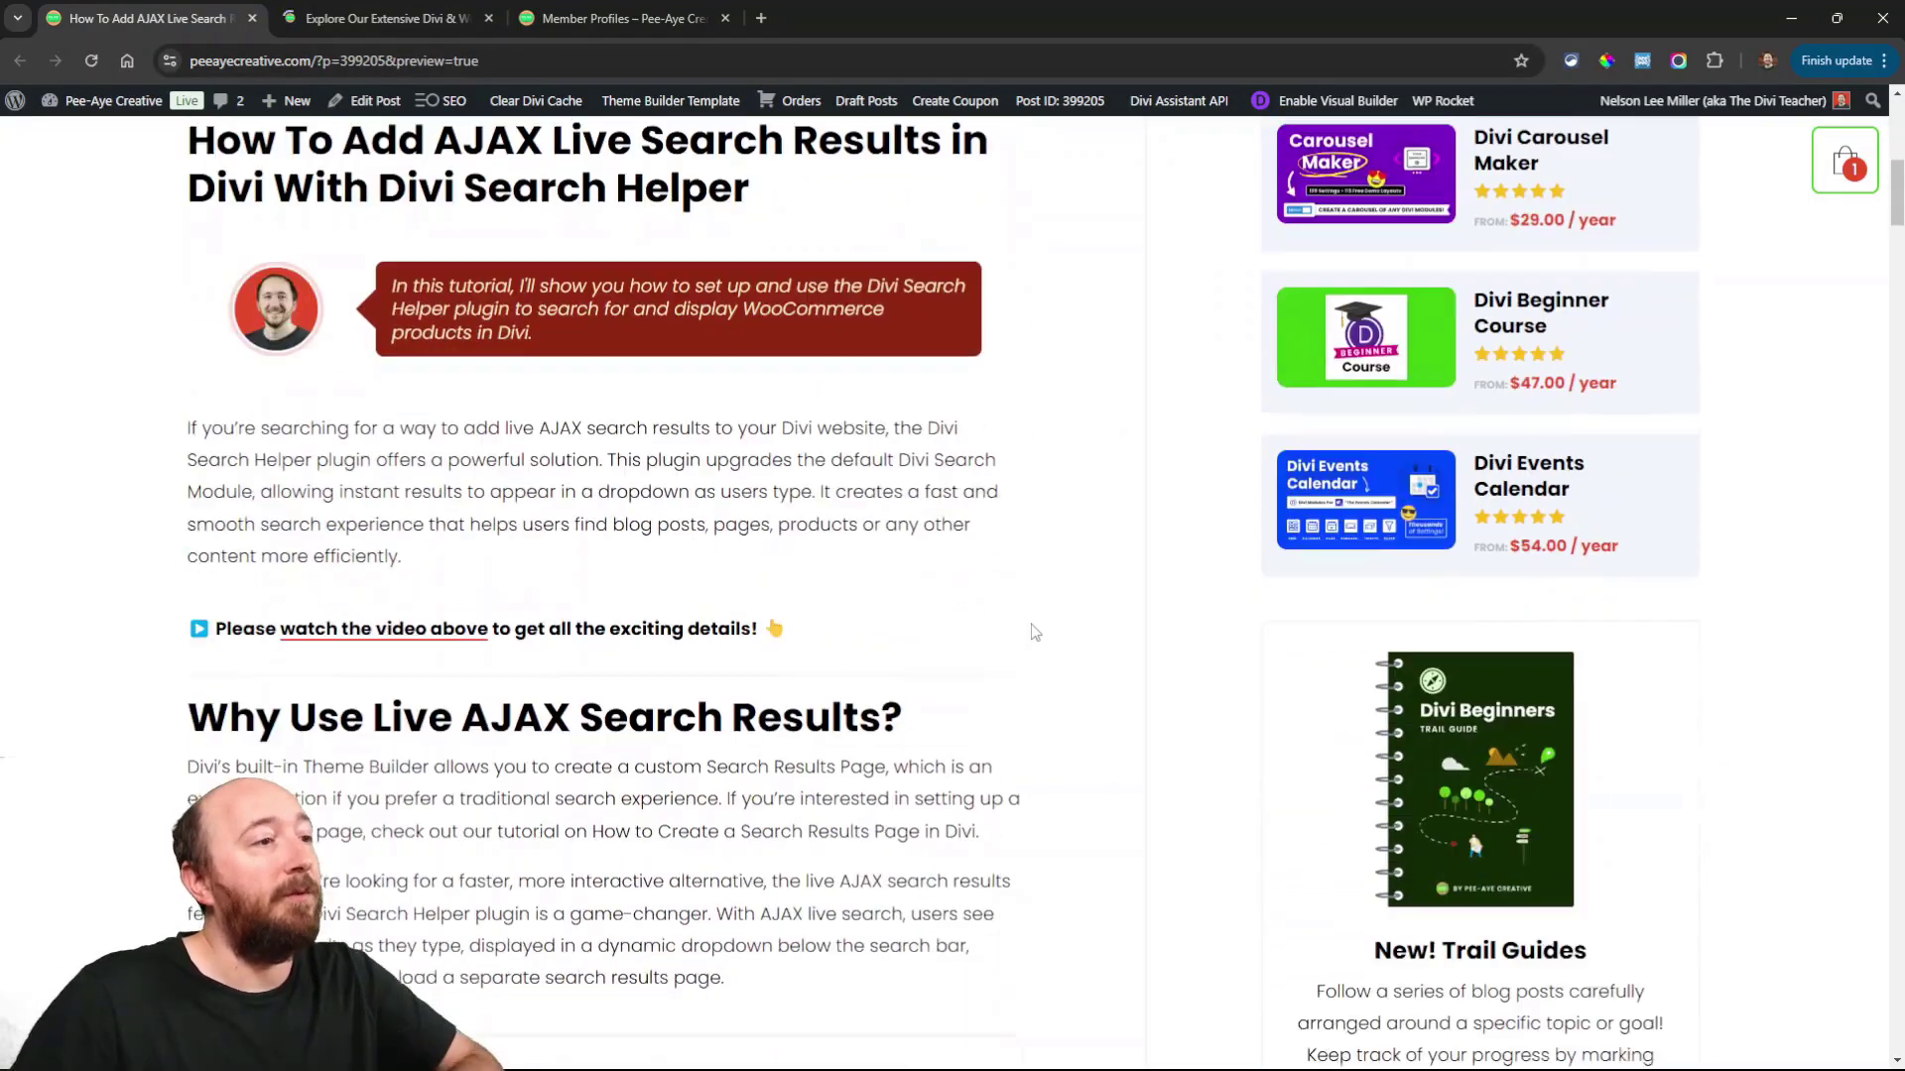
{"action": "scroll", "coordinate": [1034, 632], "scroll_direction": "down", "scroll_amount": 2}
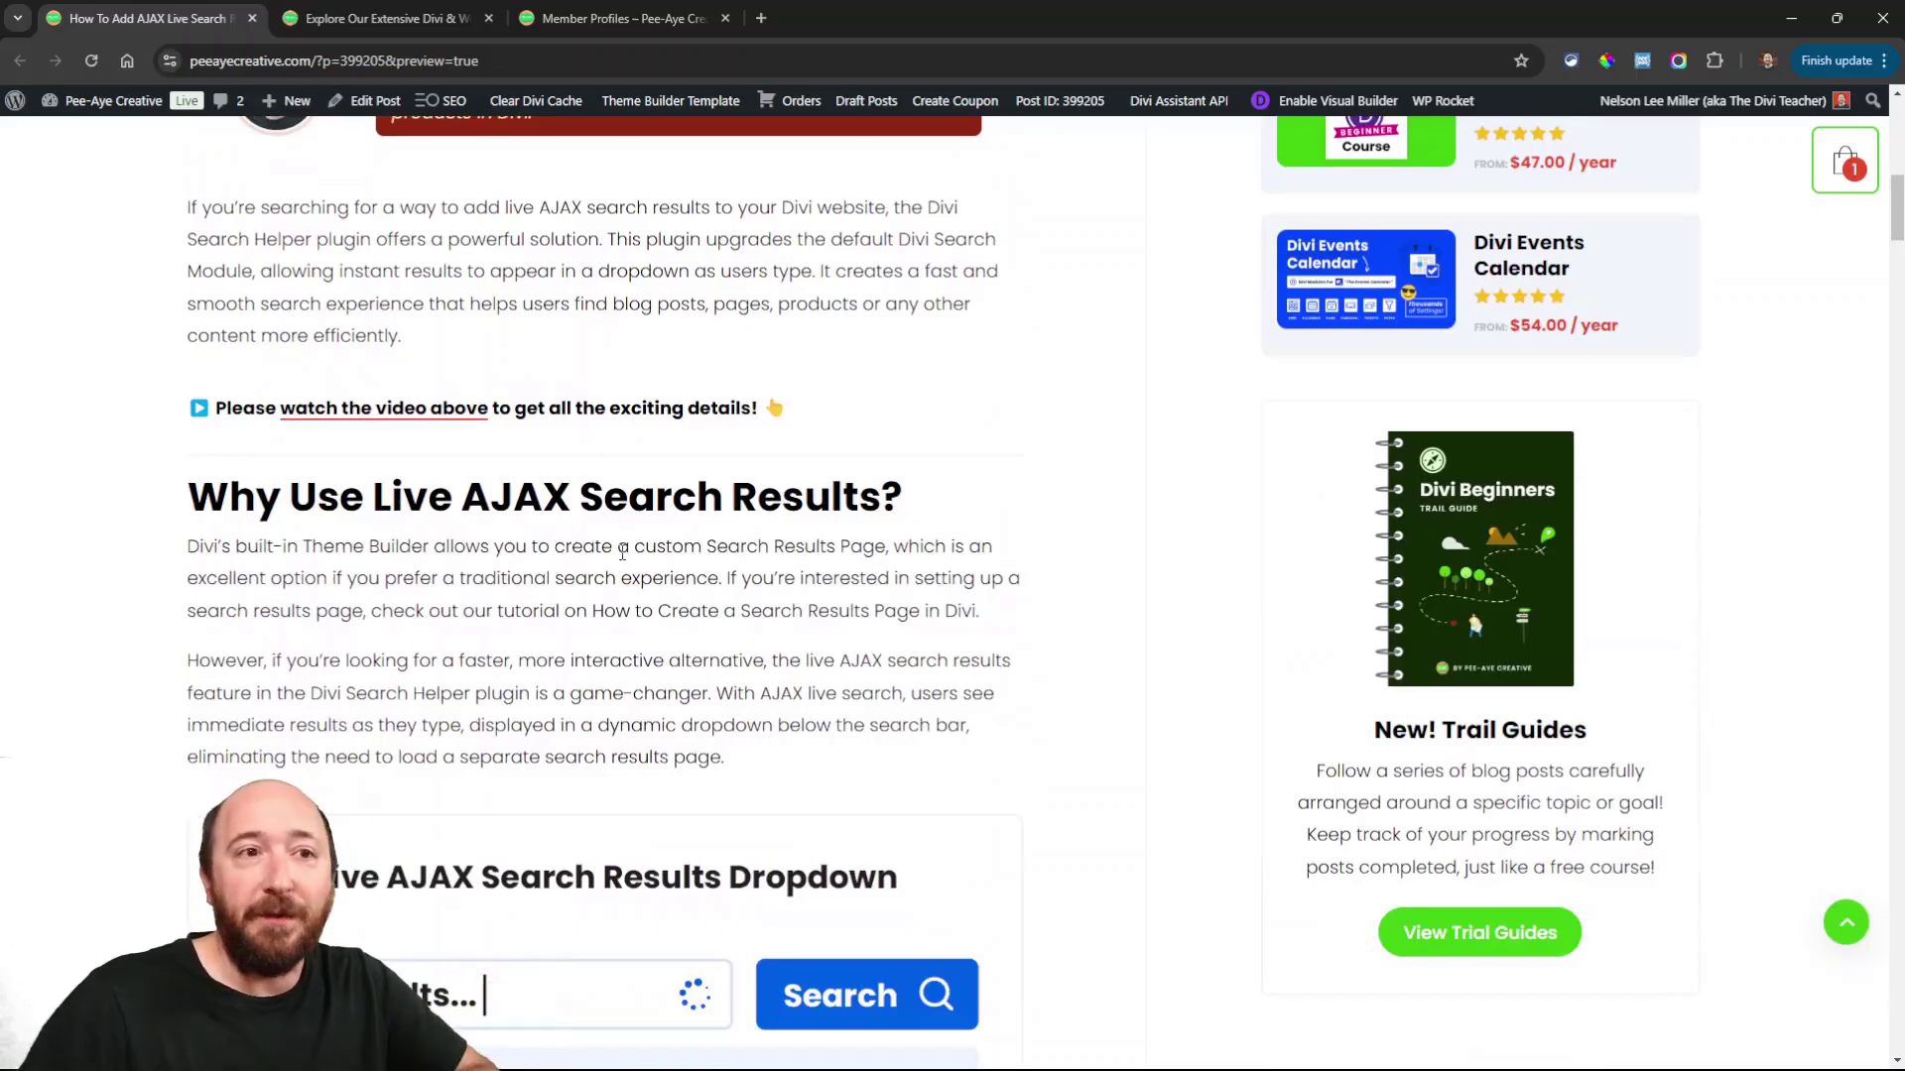
{"action": "scroll", "coordinate": [623, 553], "scroll_direction": "down", "scroll_amount": 10}
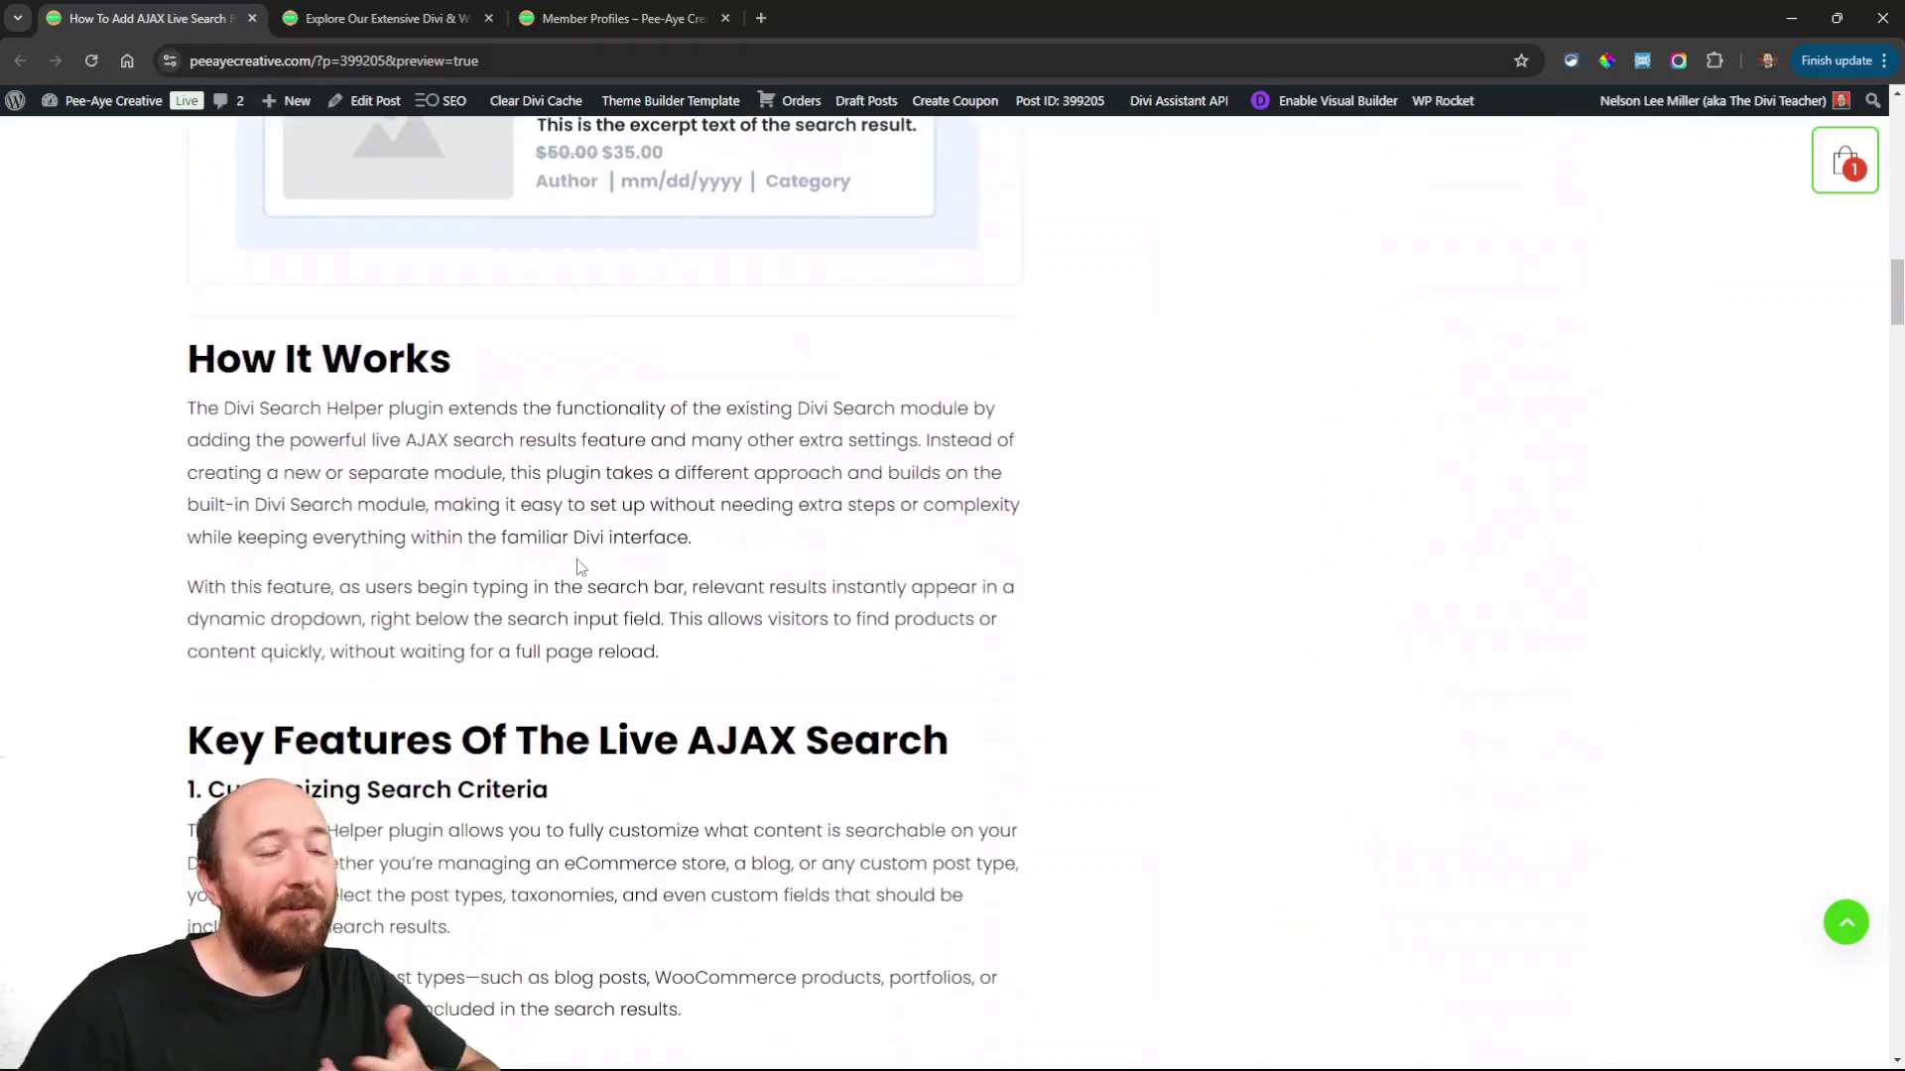
{"action": "scroll", "coordinate": [580, 566], "scroll_direction": "down", "scroll_amount": 2}
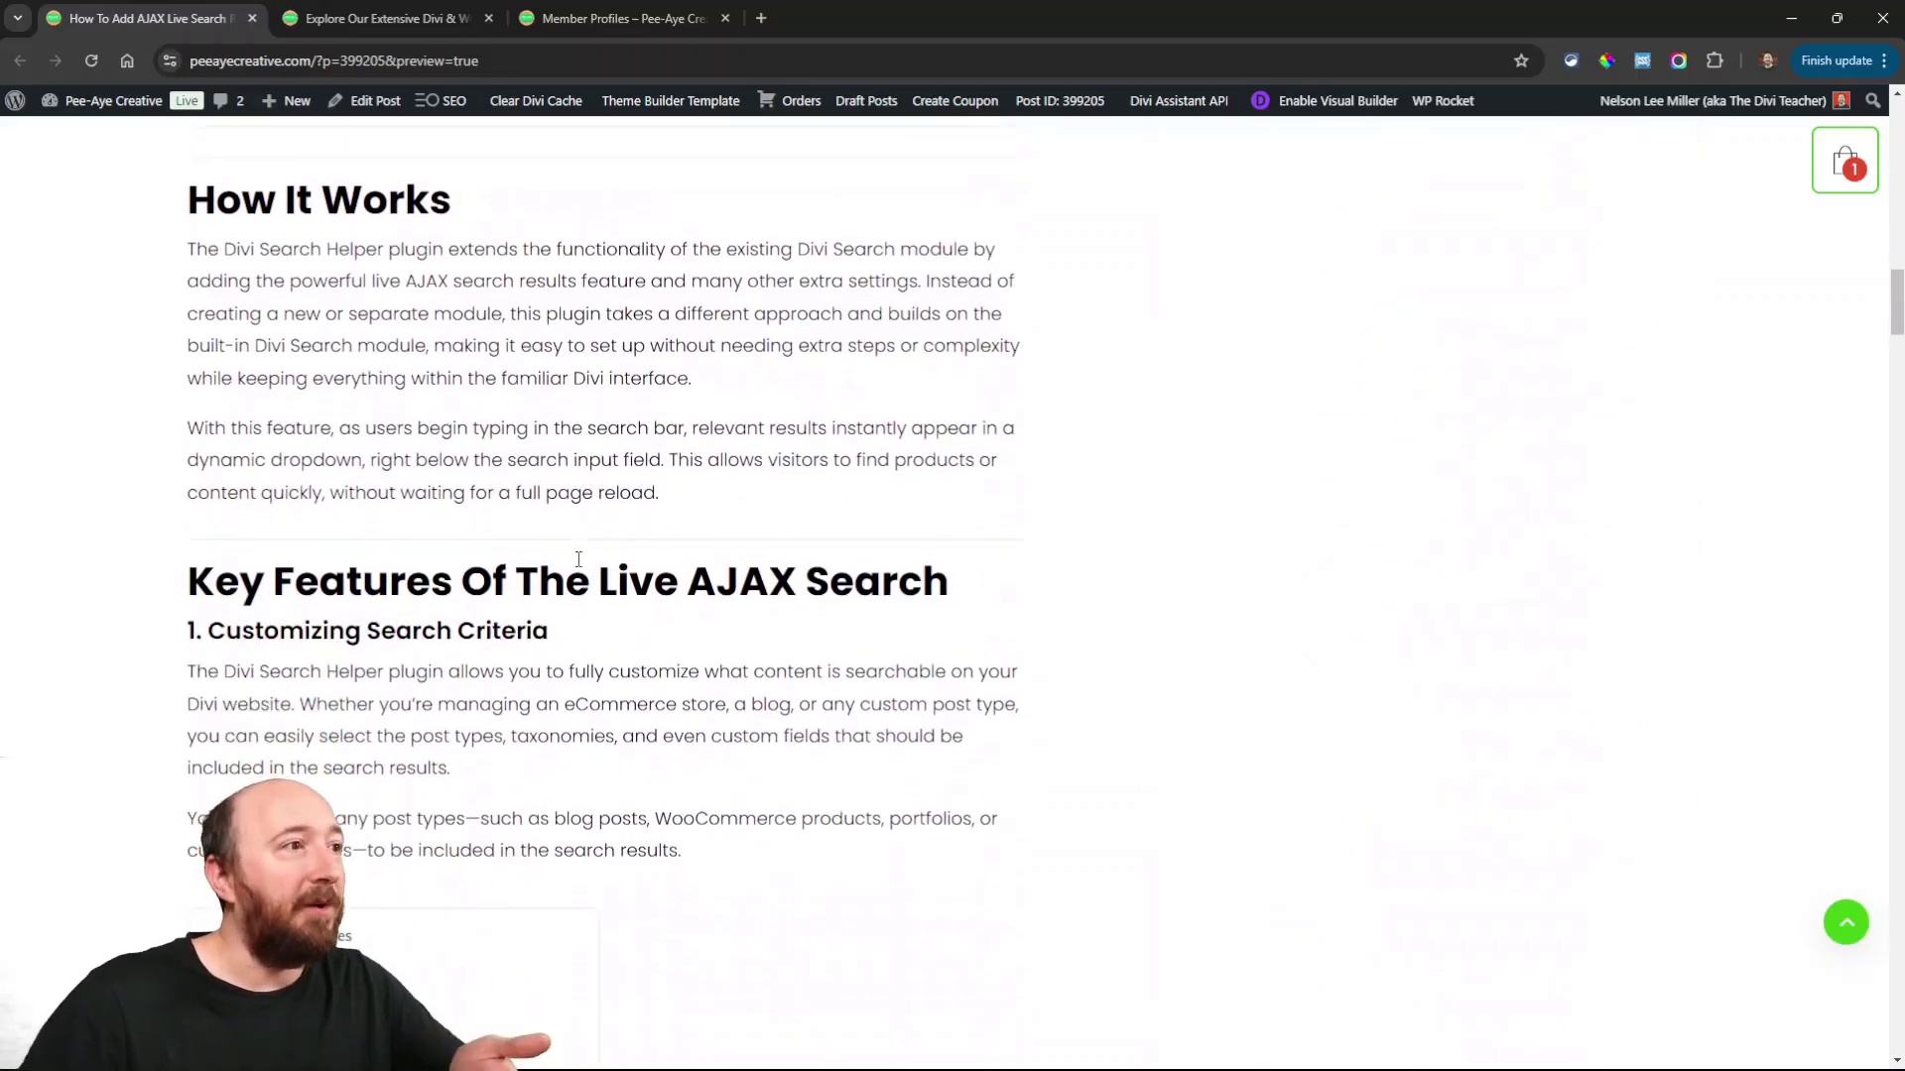
{"action": "scroll", "coordinate": [579, 560], "scroll_direction": "down", "scroll_amount": 3}
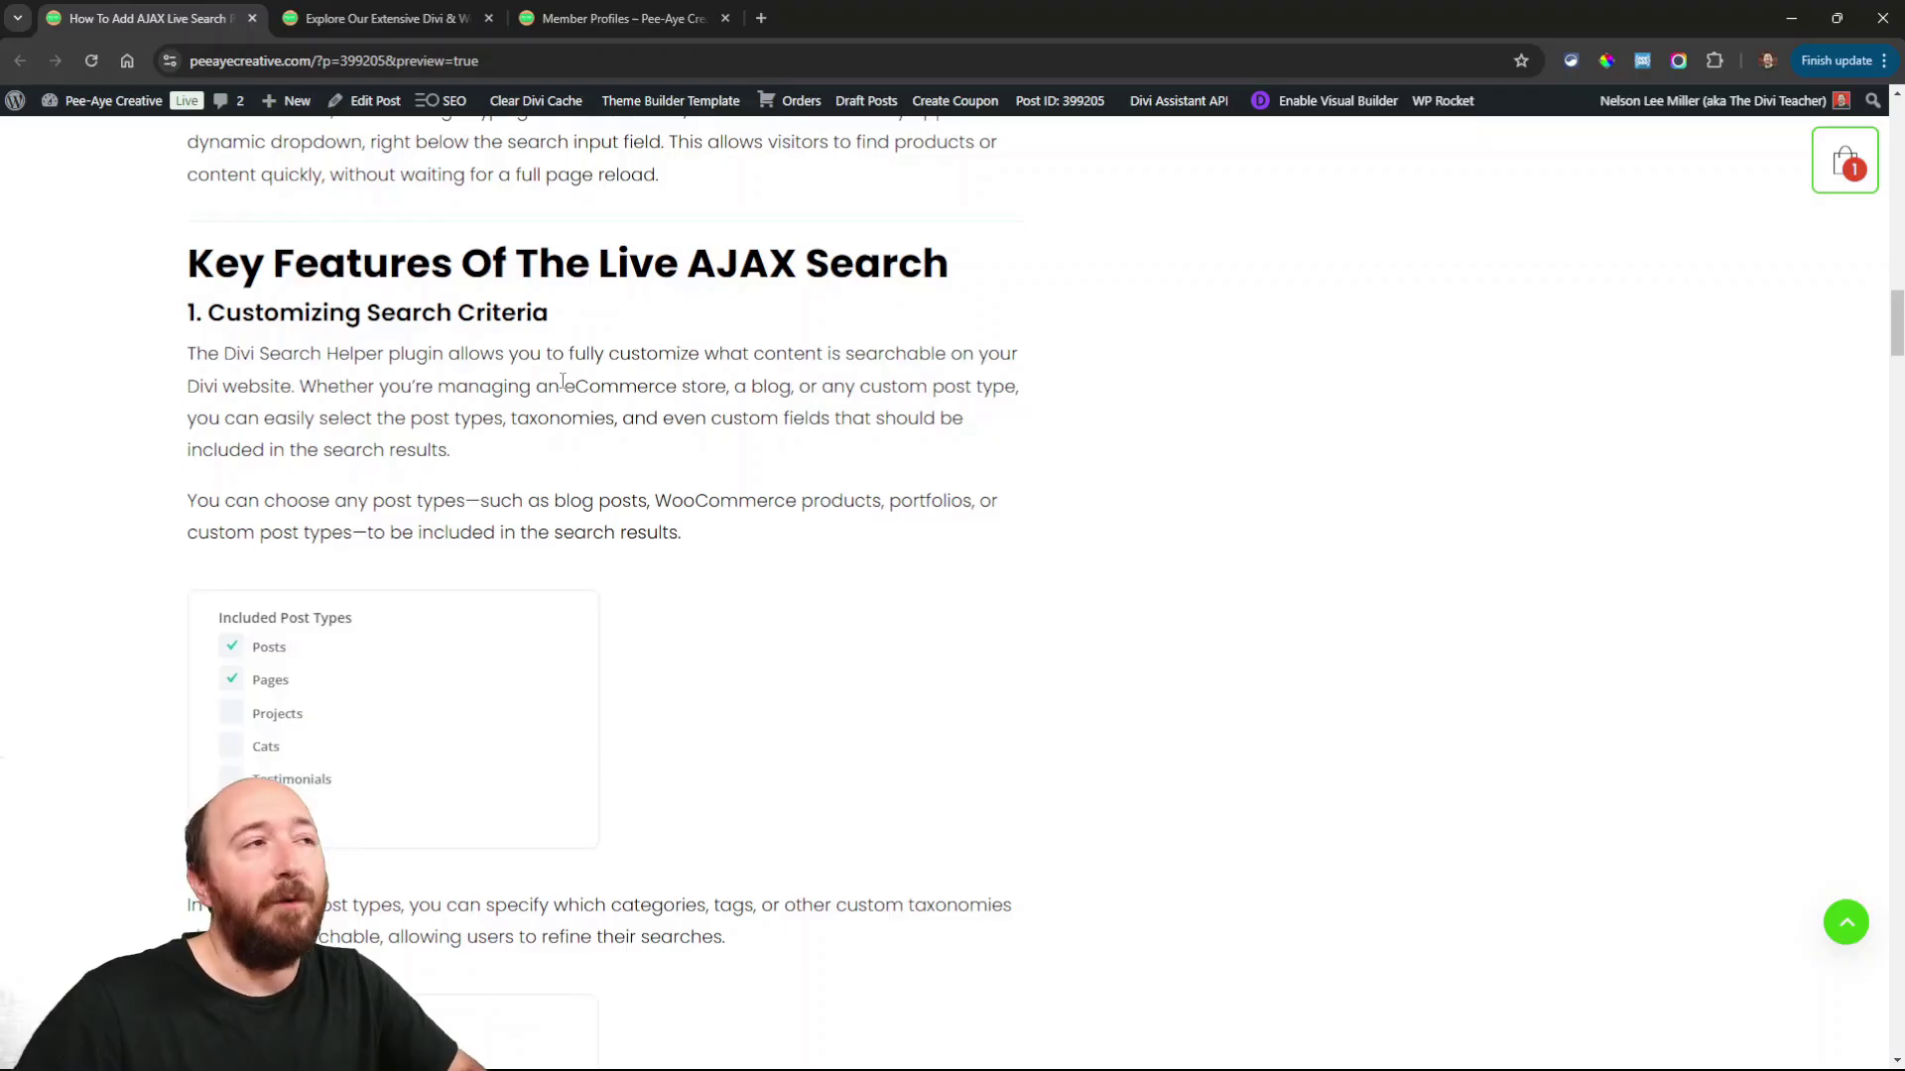
Return to the blog page in the Visual Builder and open the settings of its Search module
{"action": "left_click", "coordinate": [359, 19]}
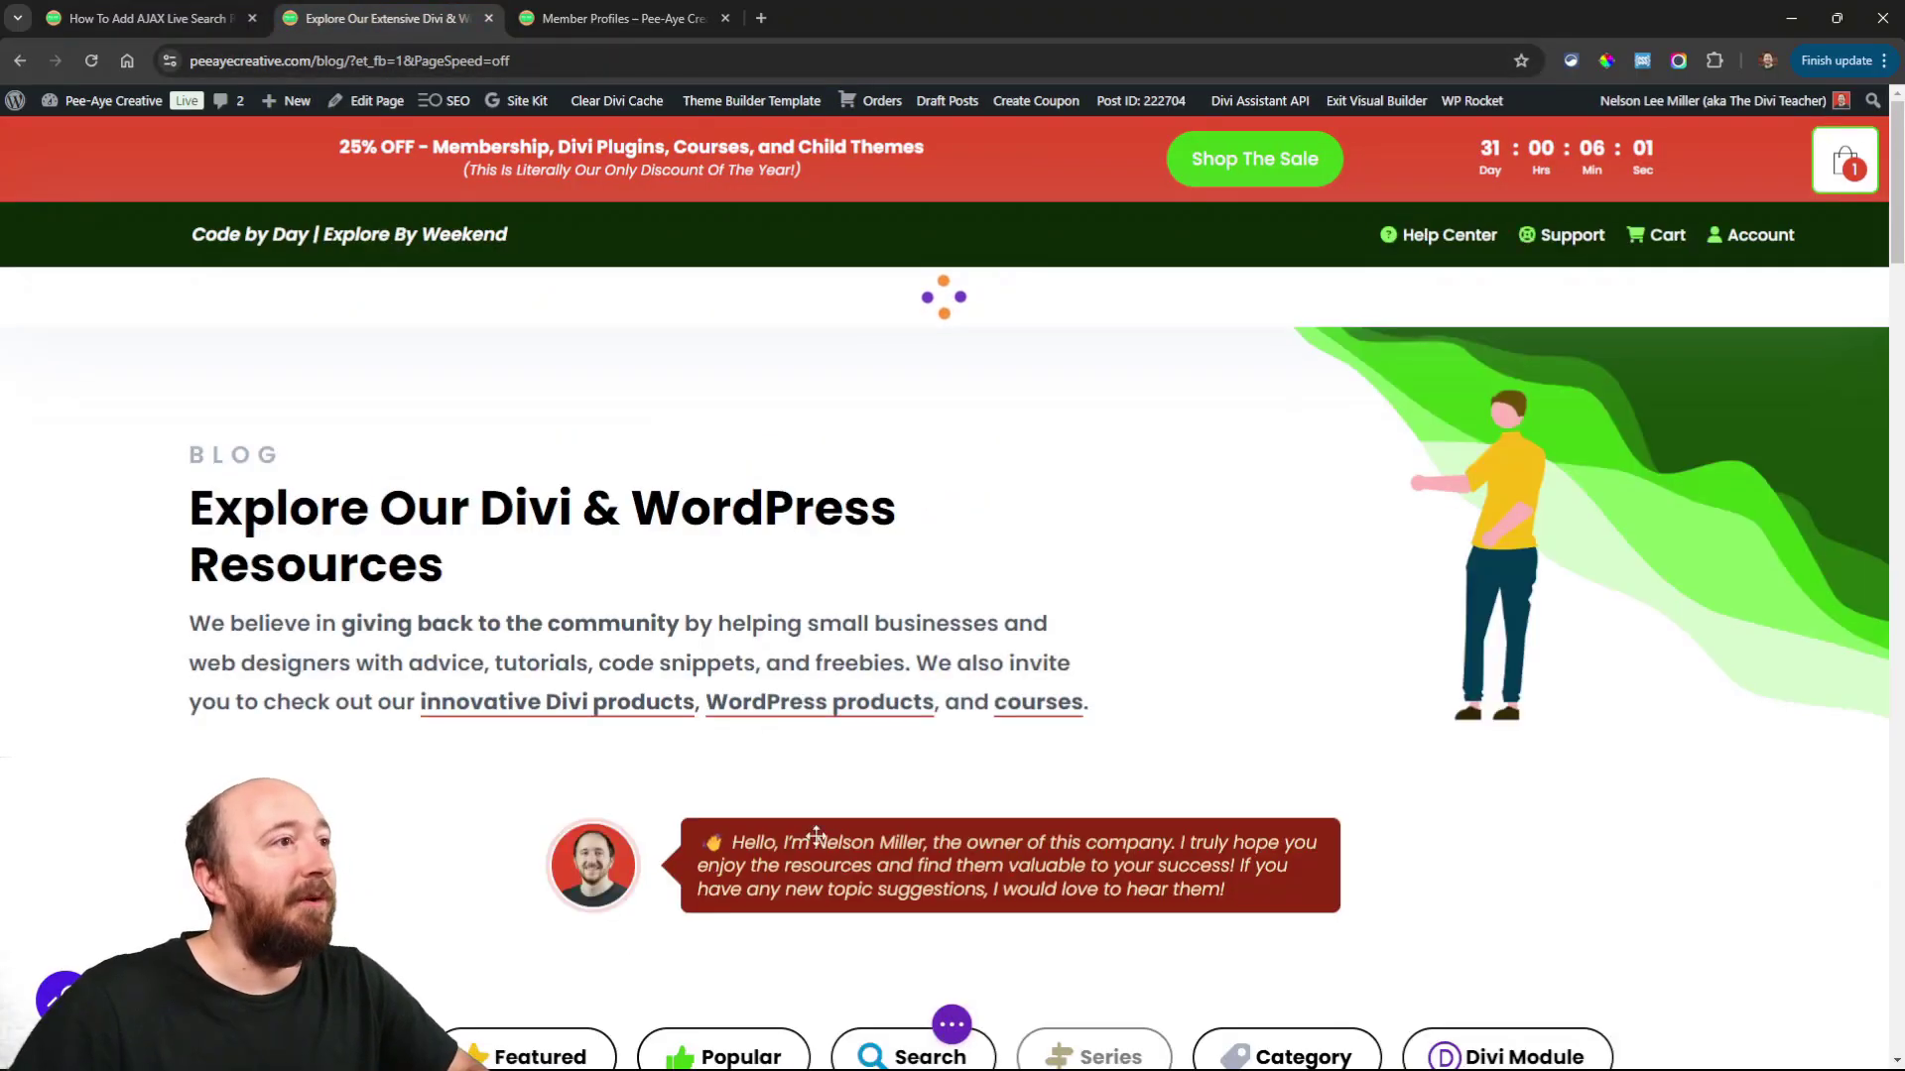
{"action": "scroll", "coordinate": [607, 600], "scroll_direction": "down", "scroll_amount": 8}
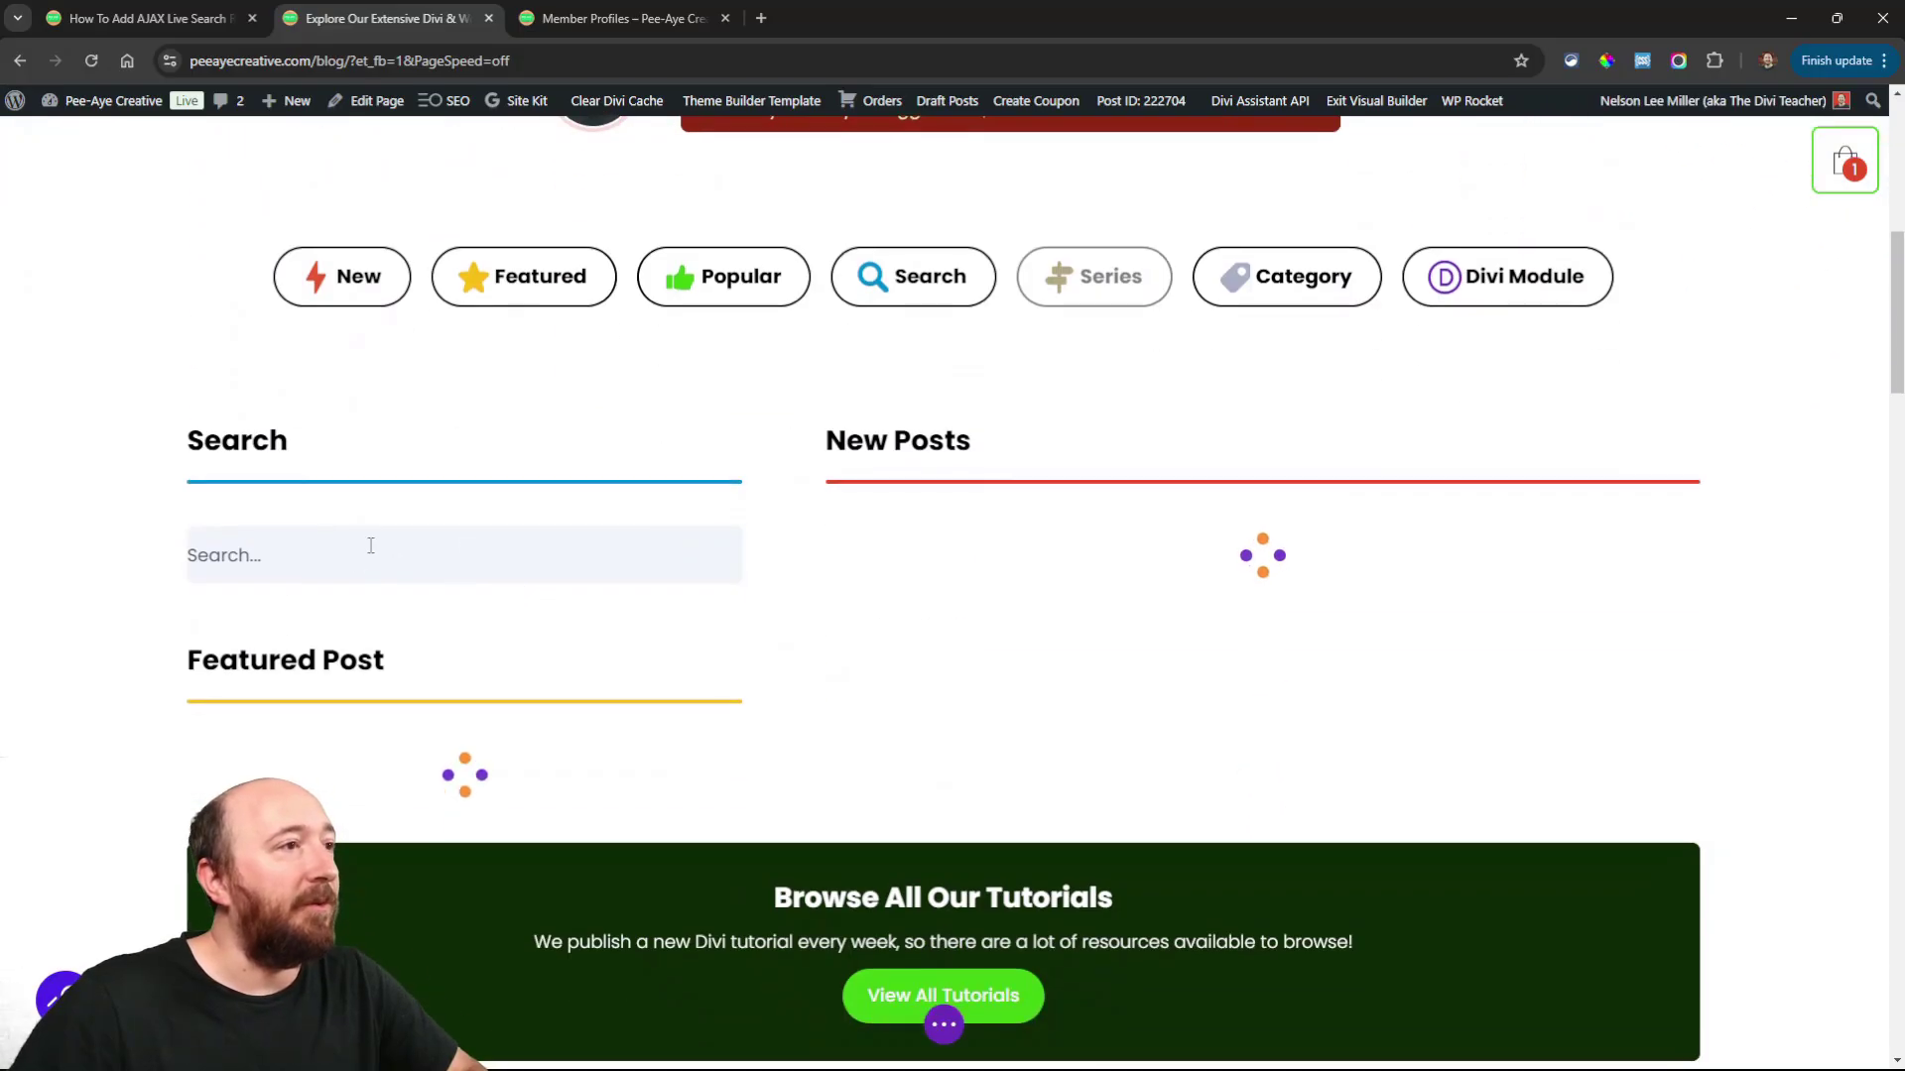
{"action": "mouse_move", "coordinate": [417, 569]}
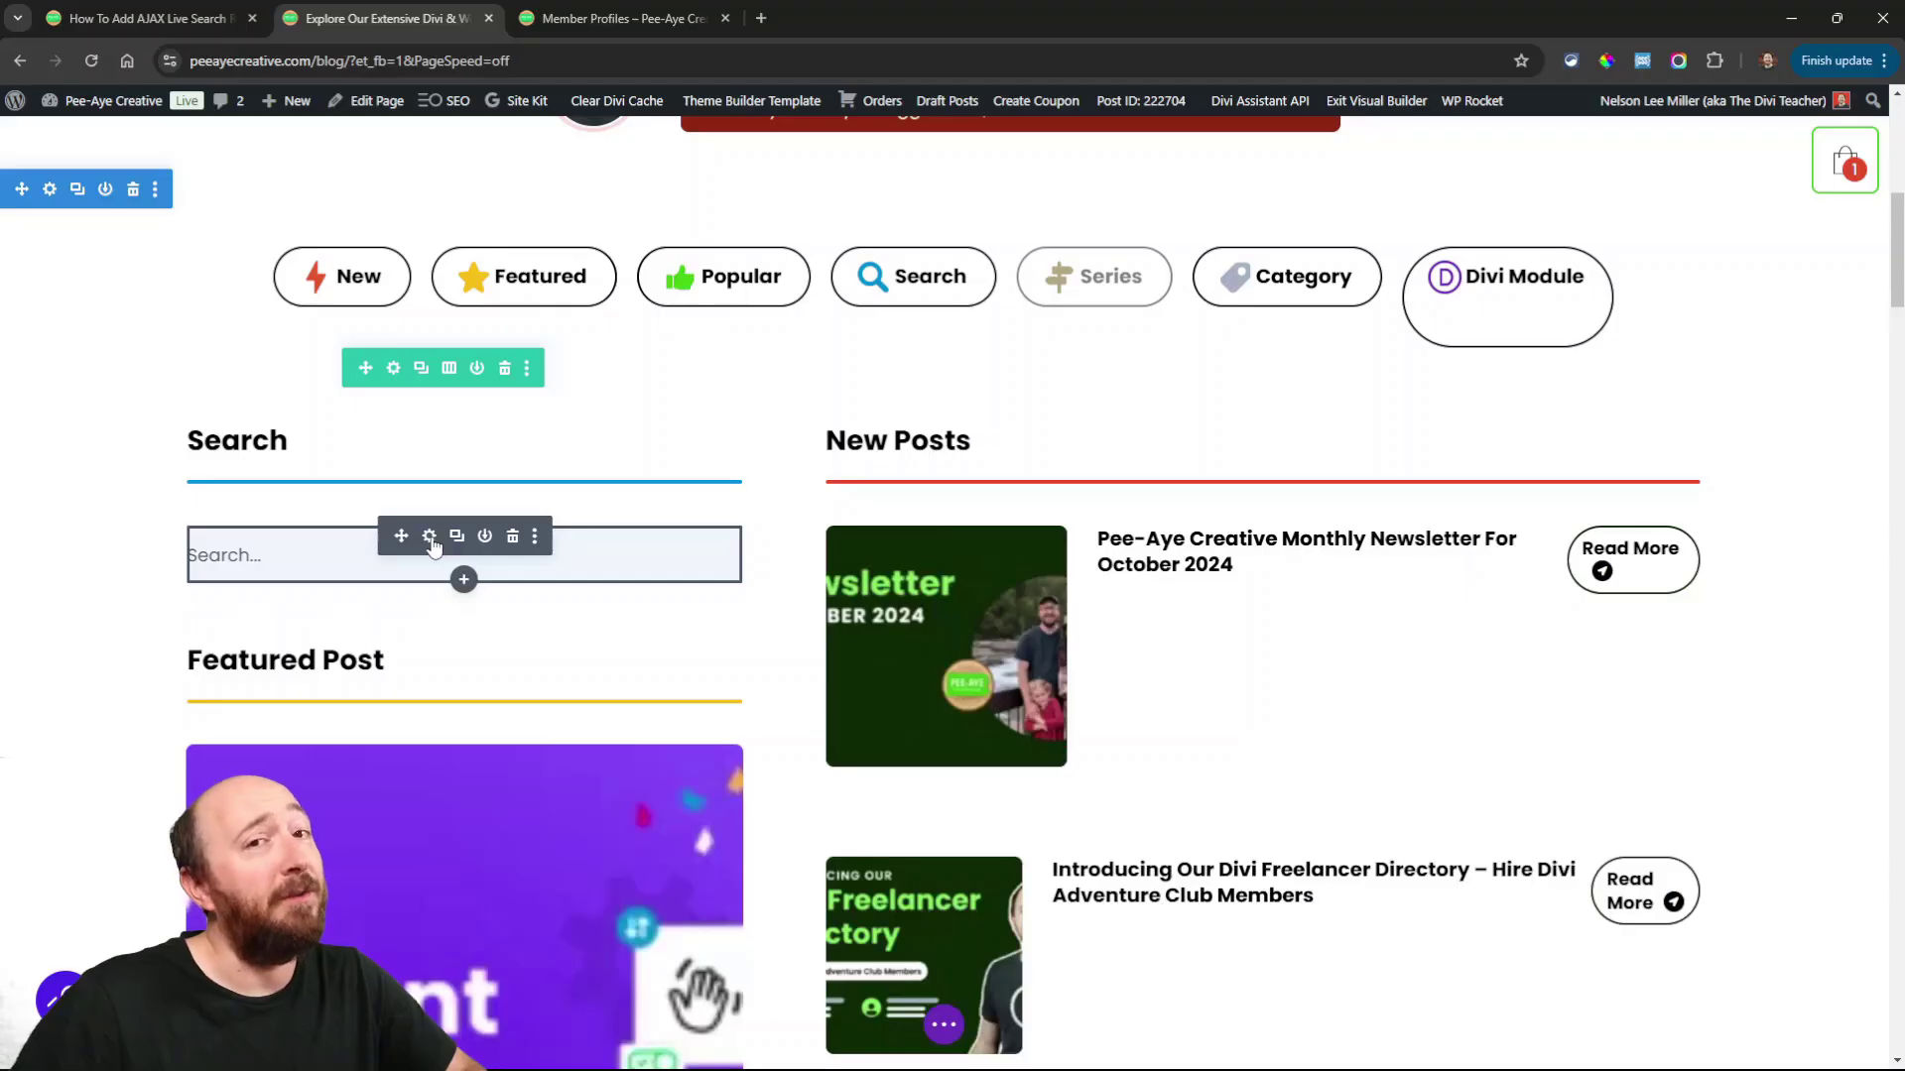
{"action": "left_click", "coordinate": [429, 536]}
Review the Search module's included categories and keyword criteria, and expand its Search Results settings
{"action": "scroll", "coordinate": [1448, 602], "scroll_direction": "down", "scroll_amount": 10}
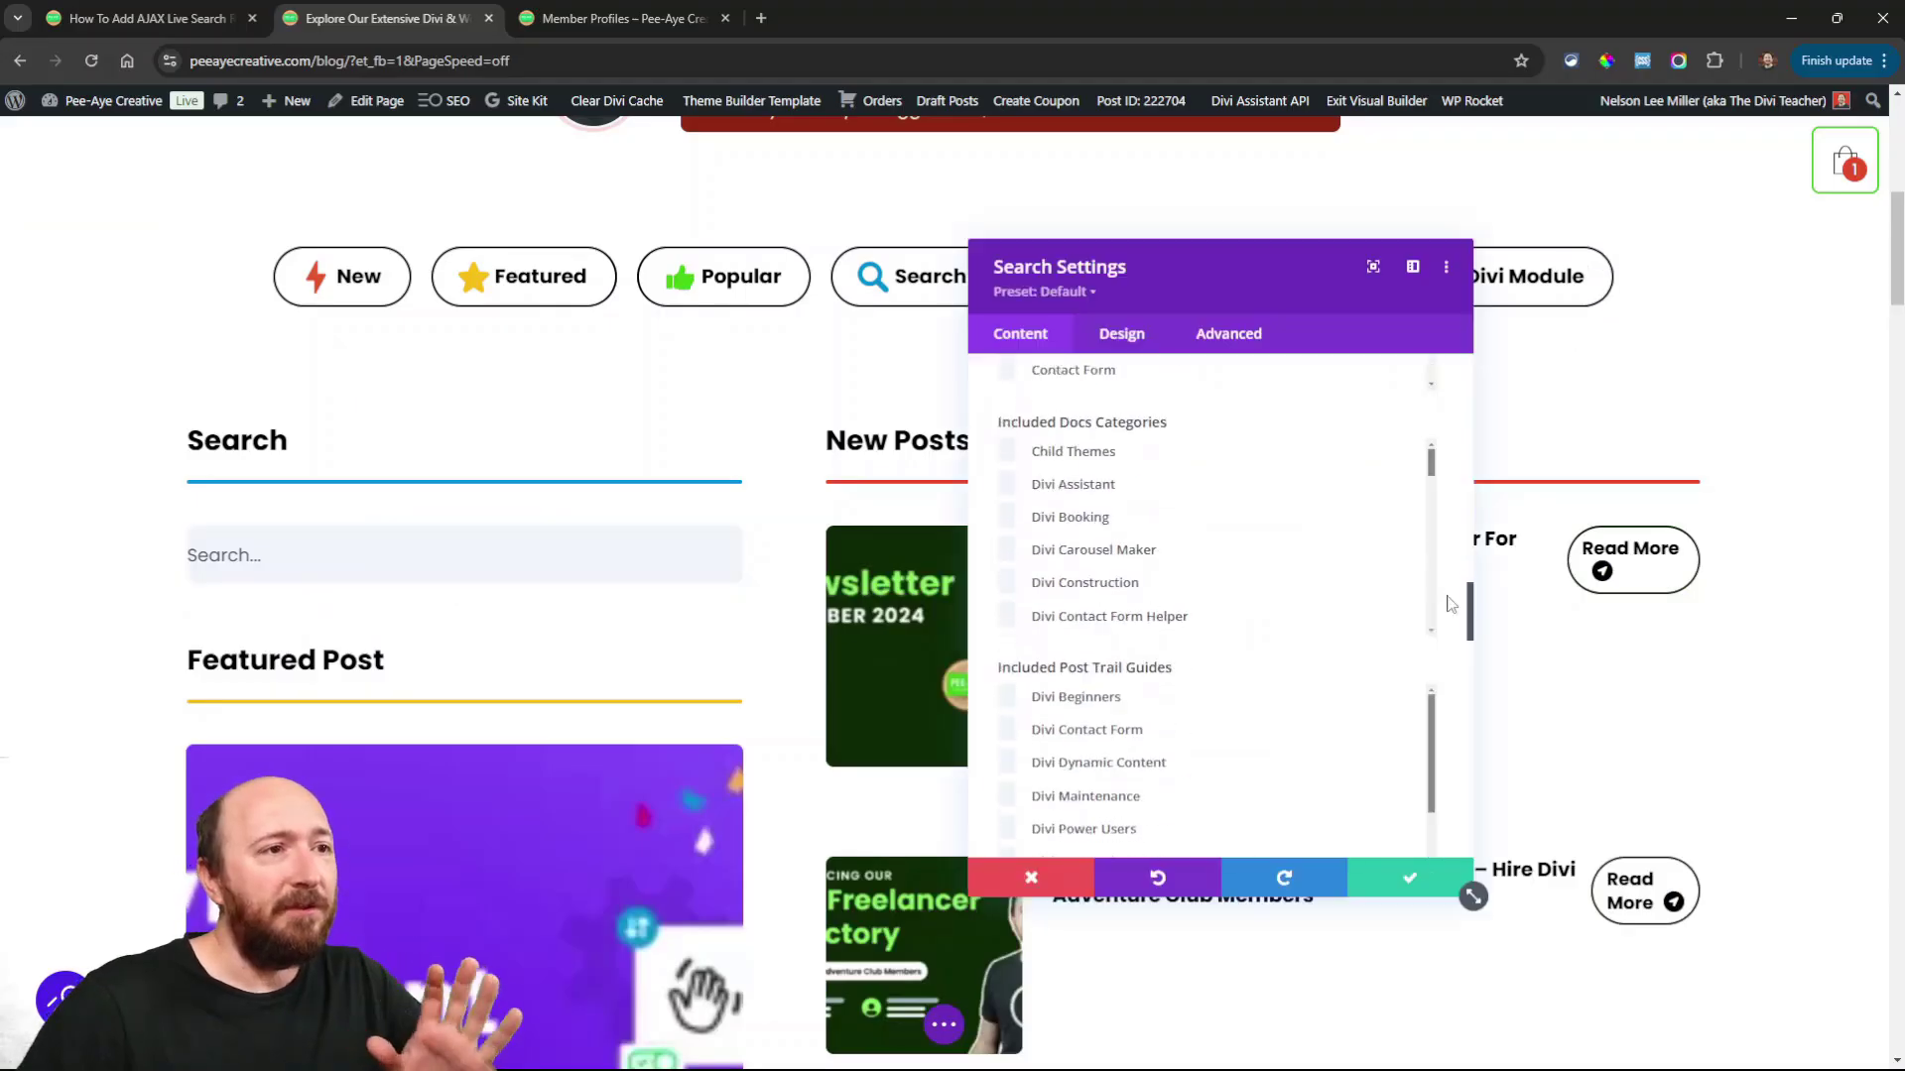
{"action": "scroll", "coordinate": [1446, 604], "scroll_direction": "down", "scroll_amount": 7}
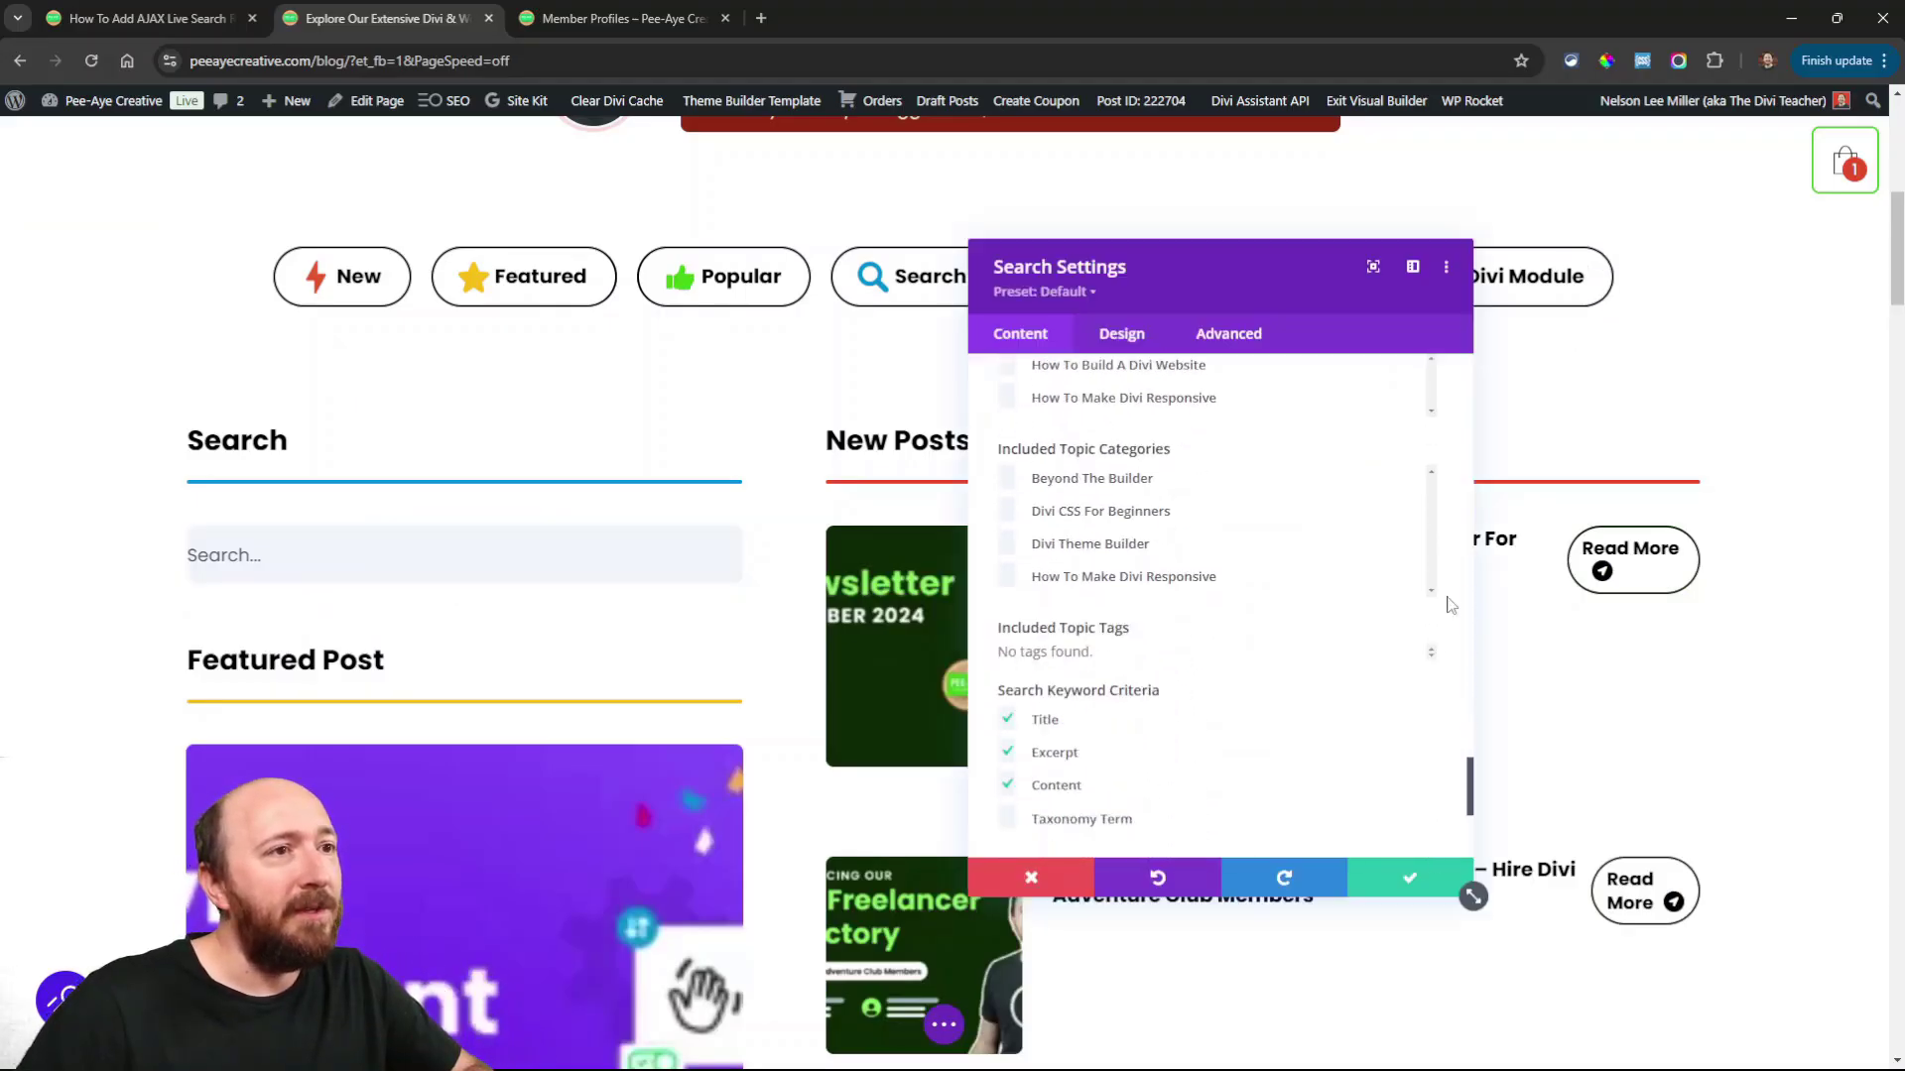
{"action": "scroll", "coordinate": [1446, 603], "scroll_direction": "up", "scroll_amount": 2}
{"action": "scroll", "coordinate": [1154, 628], "scroll_direction": "down", "scroll_amount": 3}
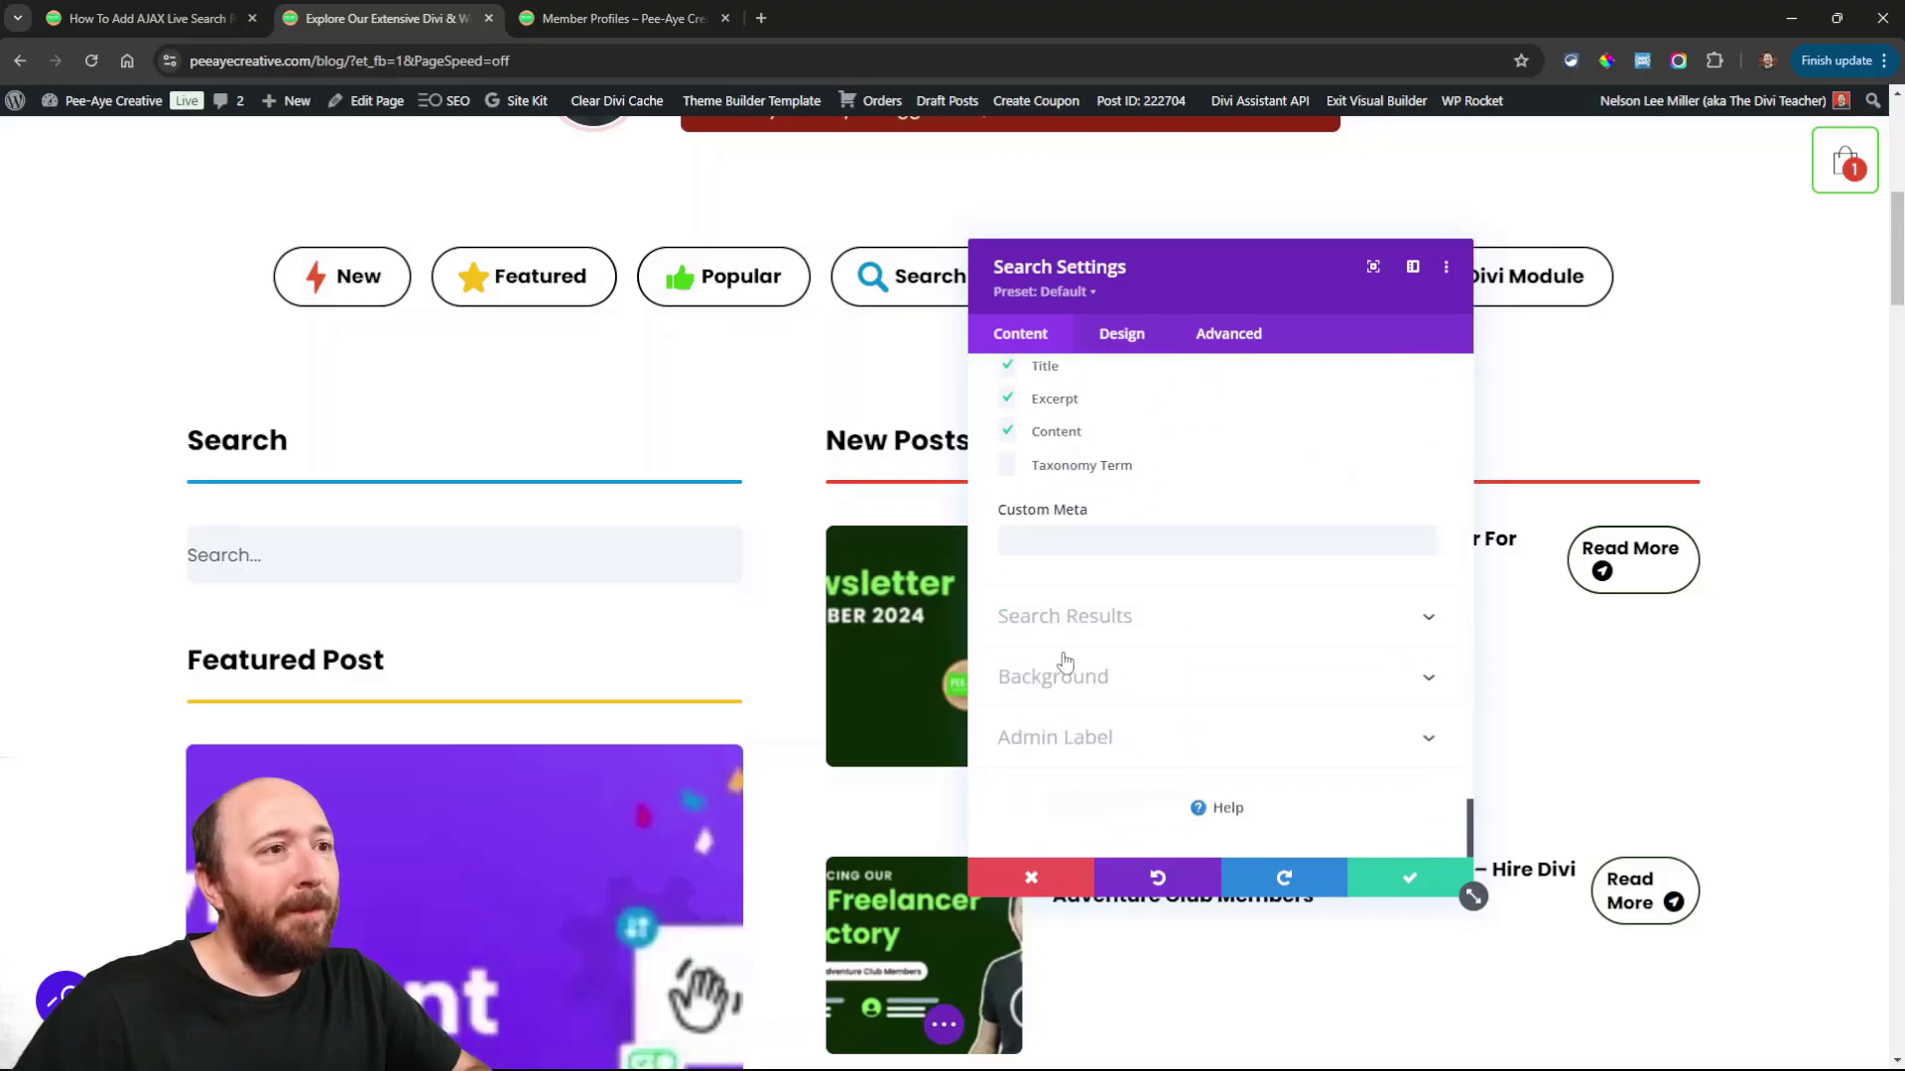
{"action": "left_click", "coordinate": [1051, 620]}
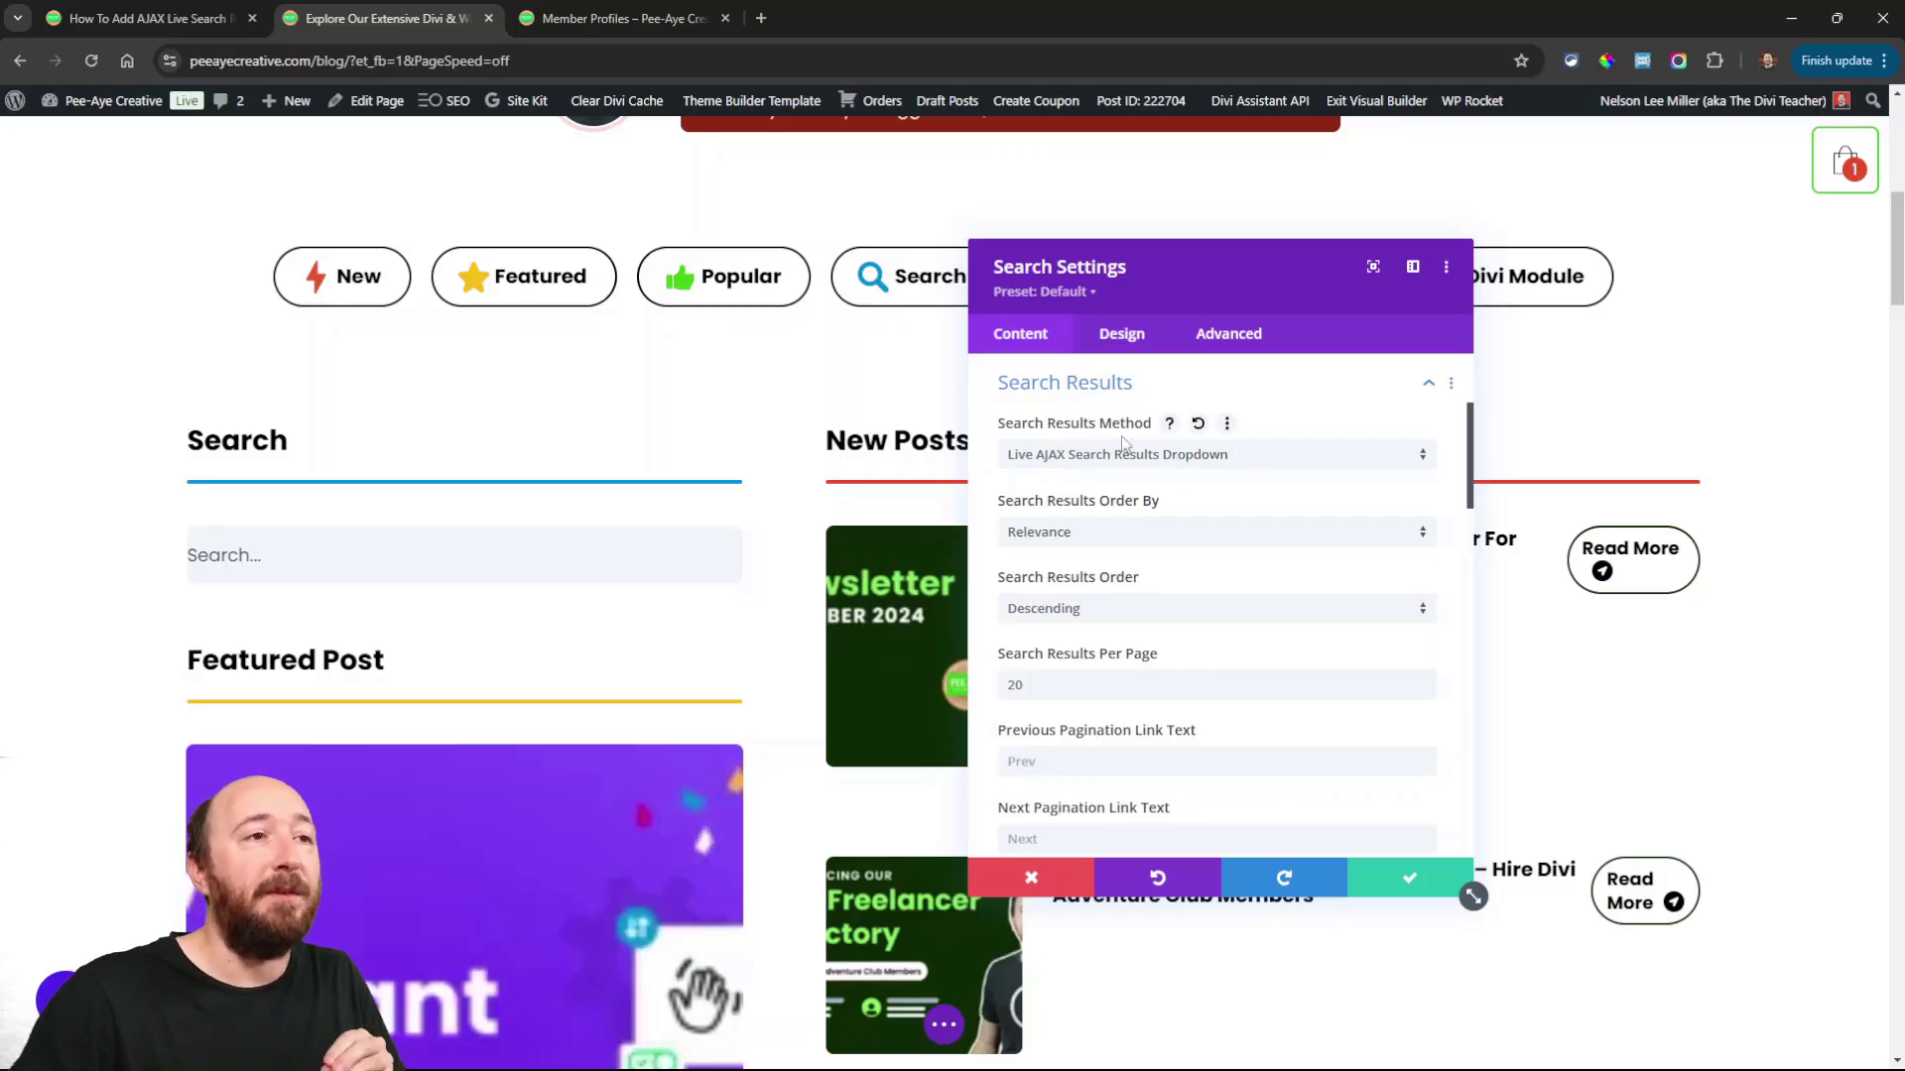
Try Theme Builder Search Results Page as the Search Results Method, and switch back to Live AJAX Search Results Dropdown
{"action": "left_click", "coordinate": [1106, 462]}
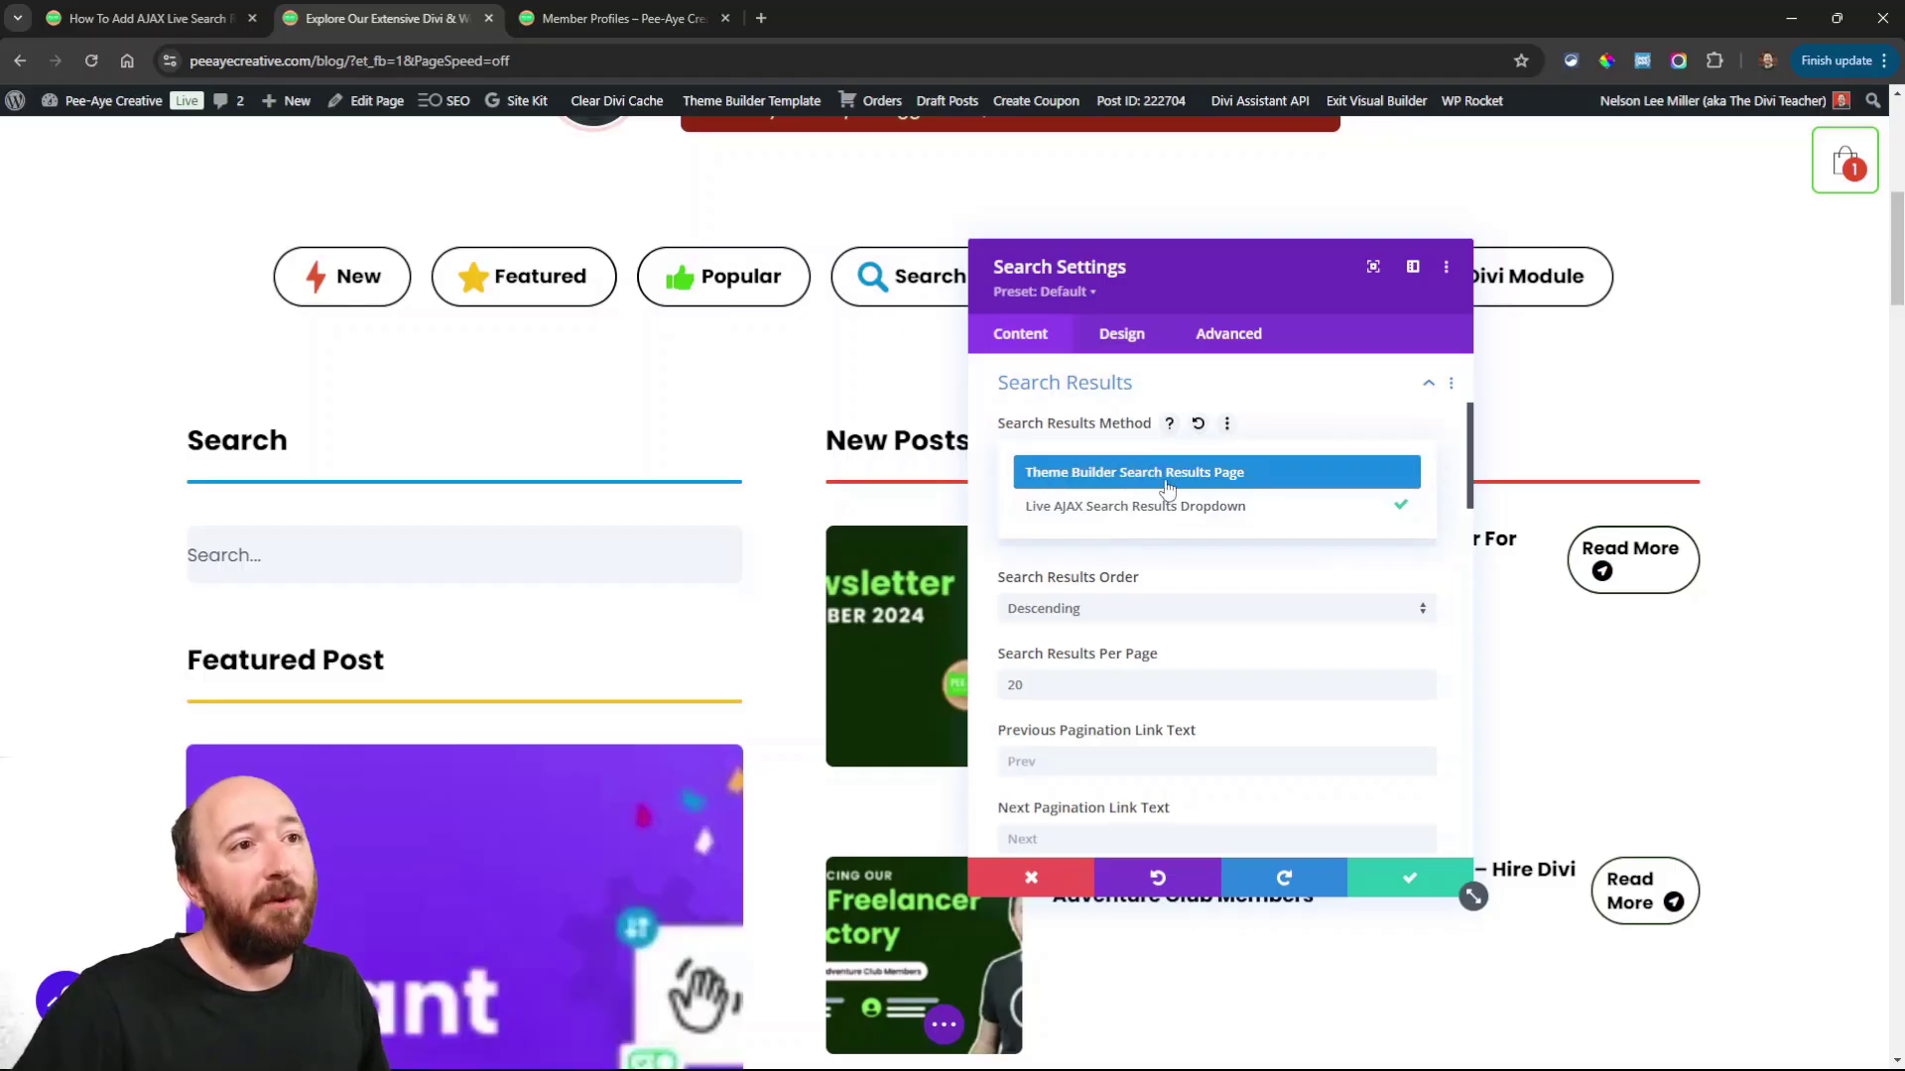
{"action": "left_click", "coordinate": [1167, 487]}
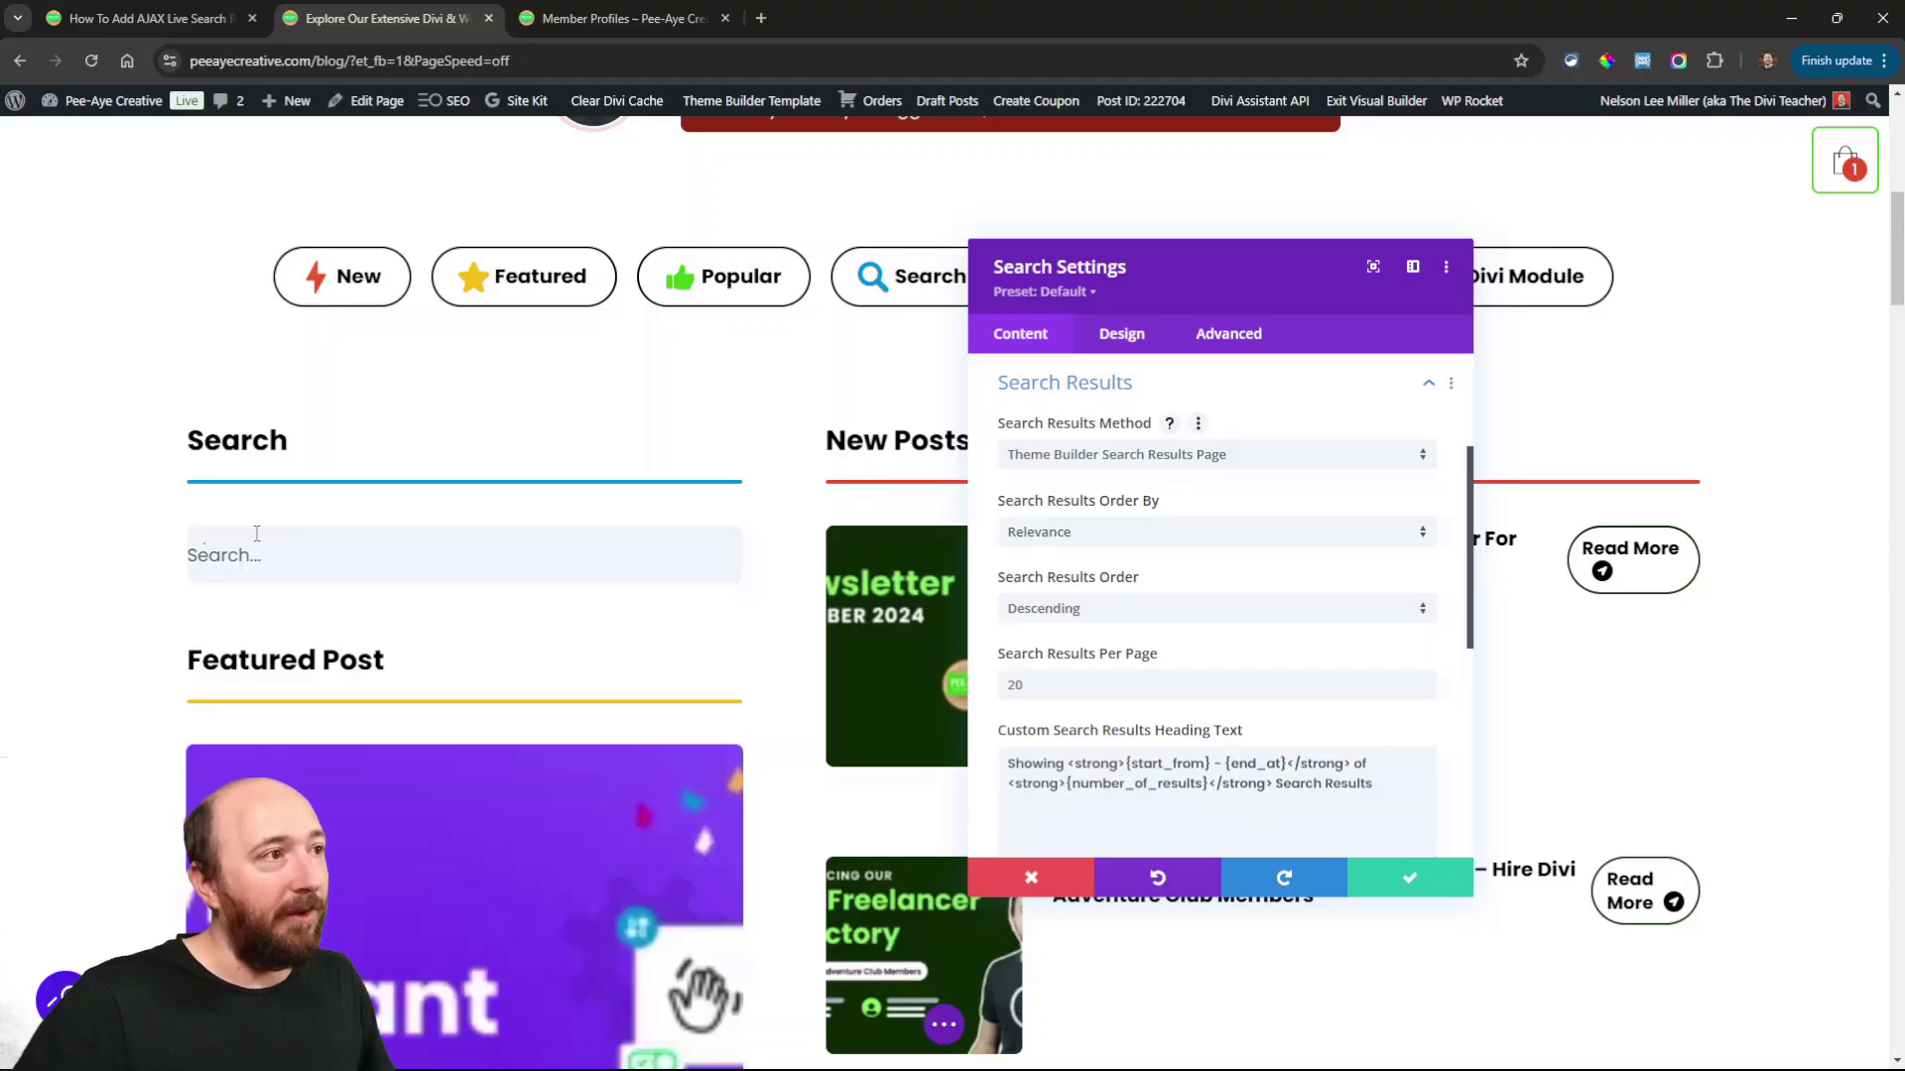
{"action": "left_click", "coordinate": [280, 558]}
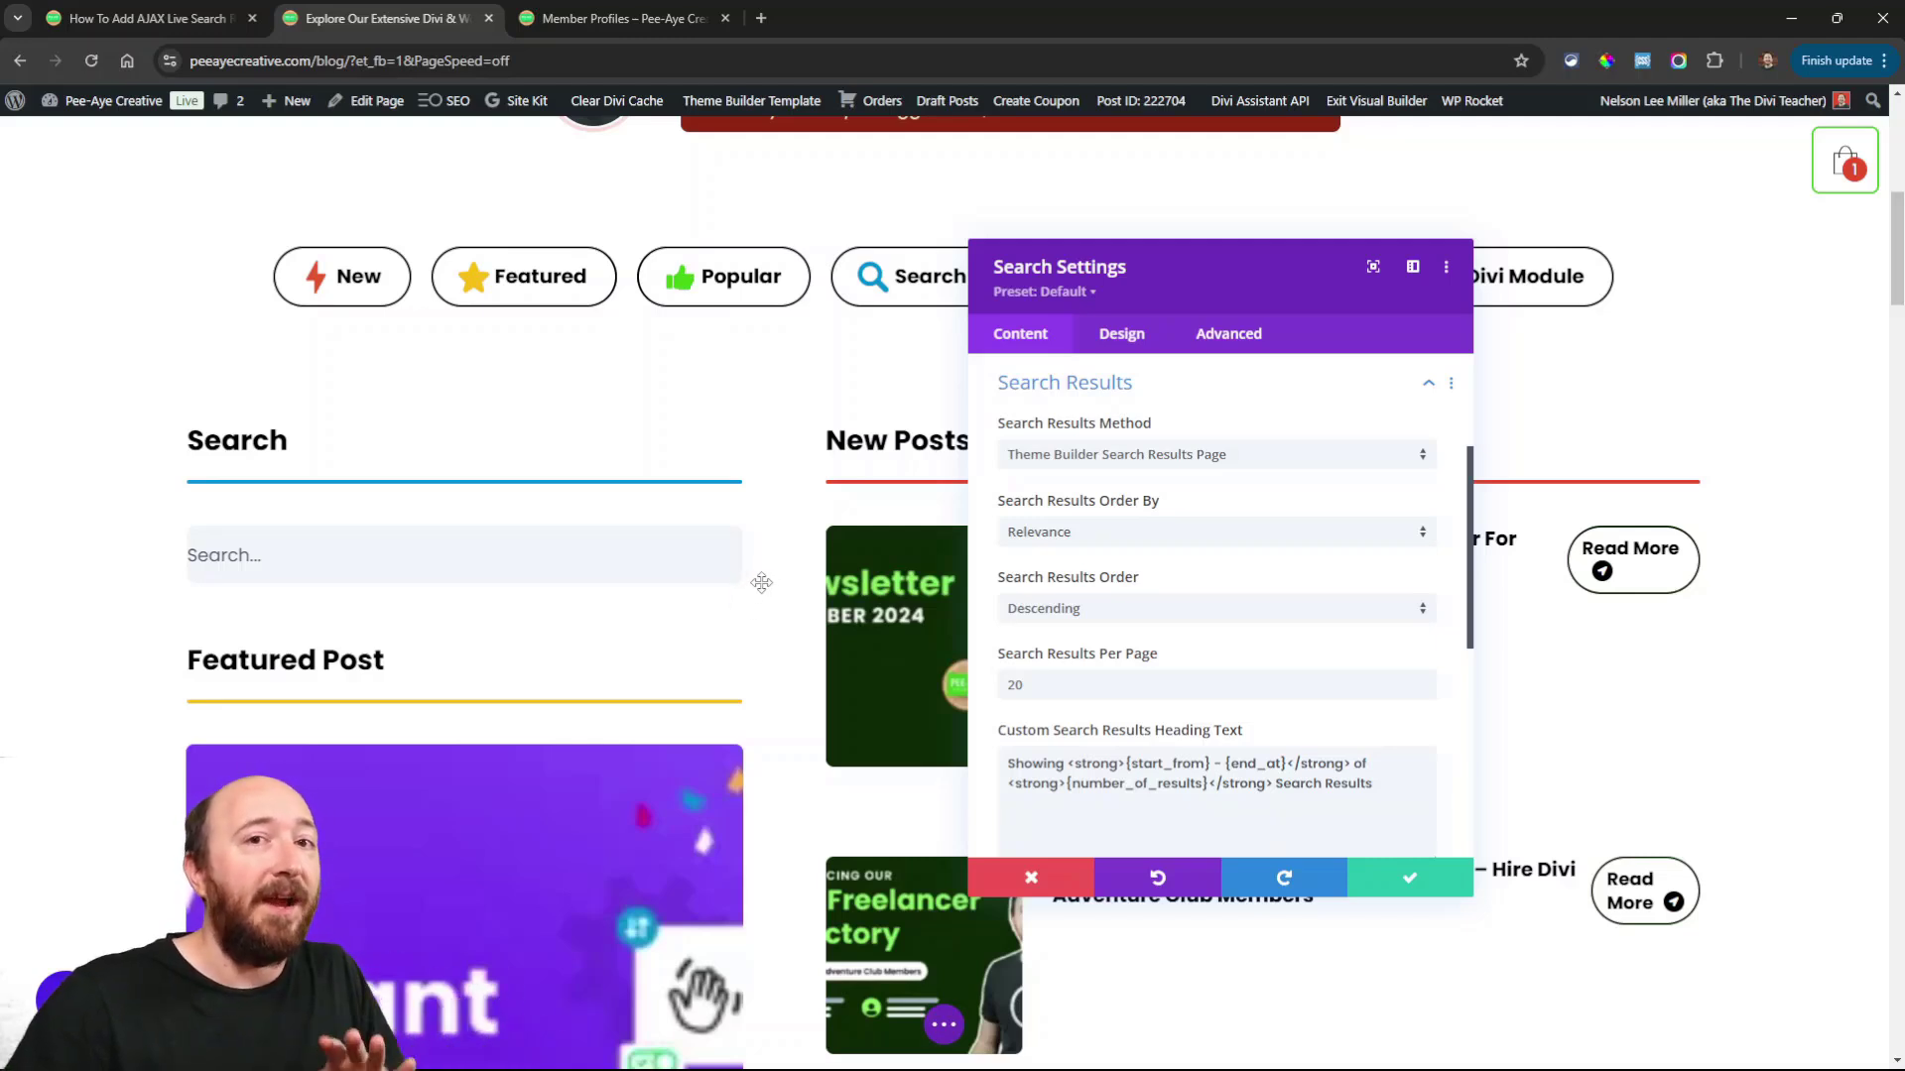
{"action": "left_click", "coordinate": [1040, 457]}
{"action": "left_click", "coordinate": [1064, 508]}
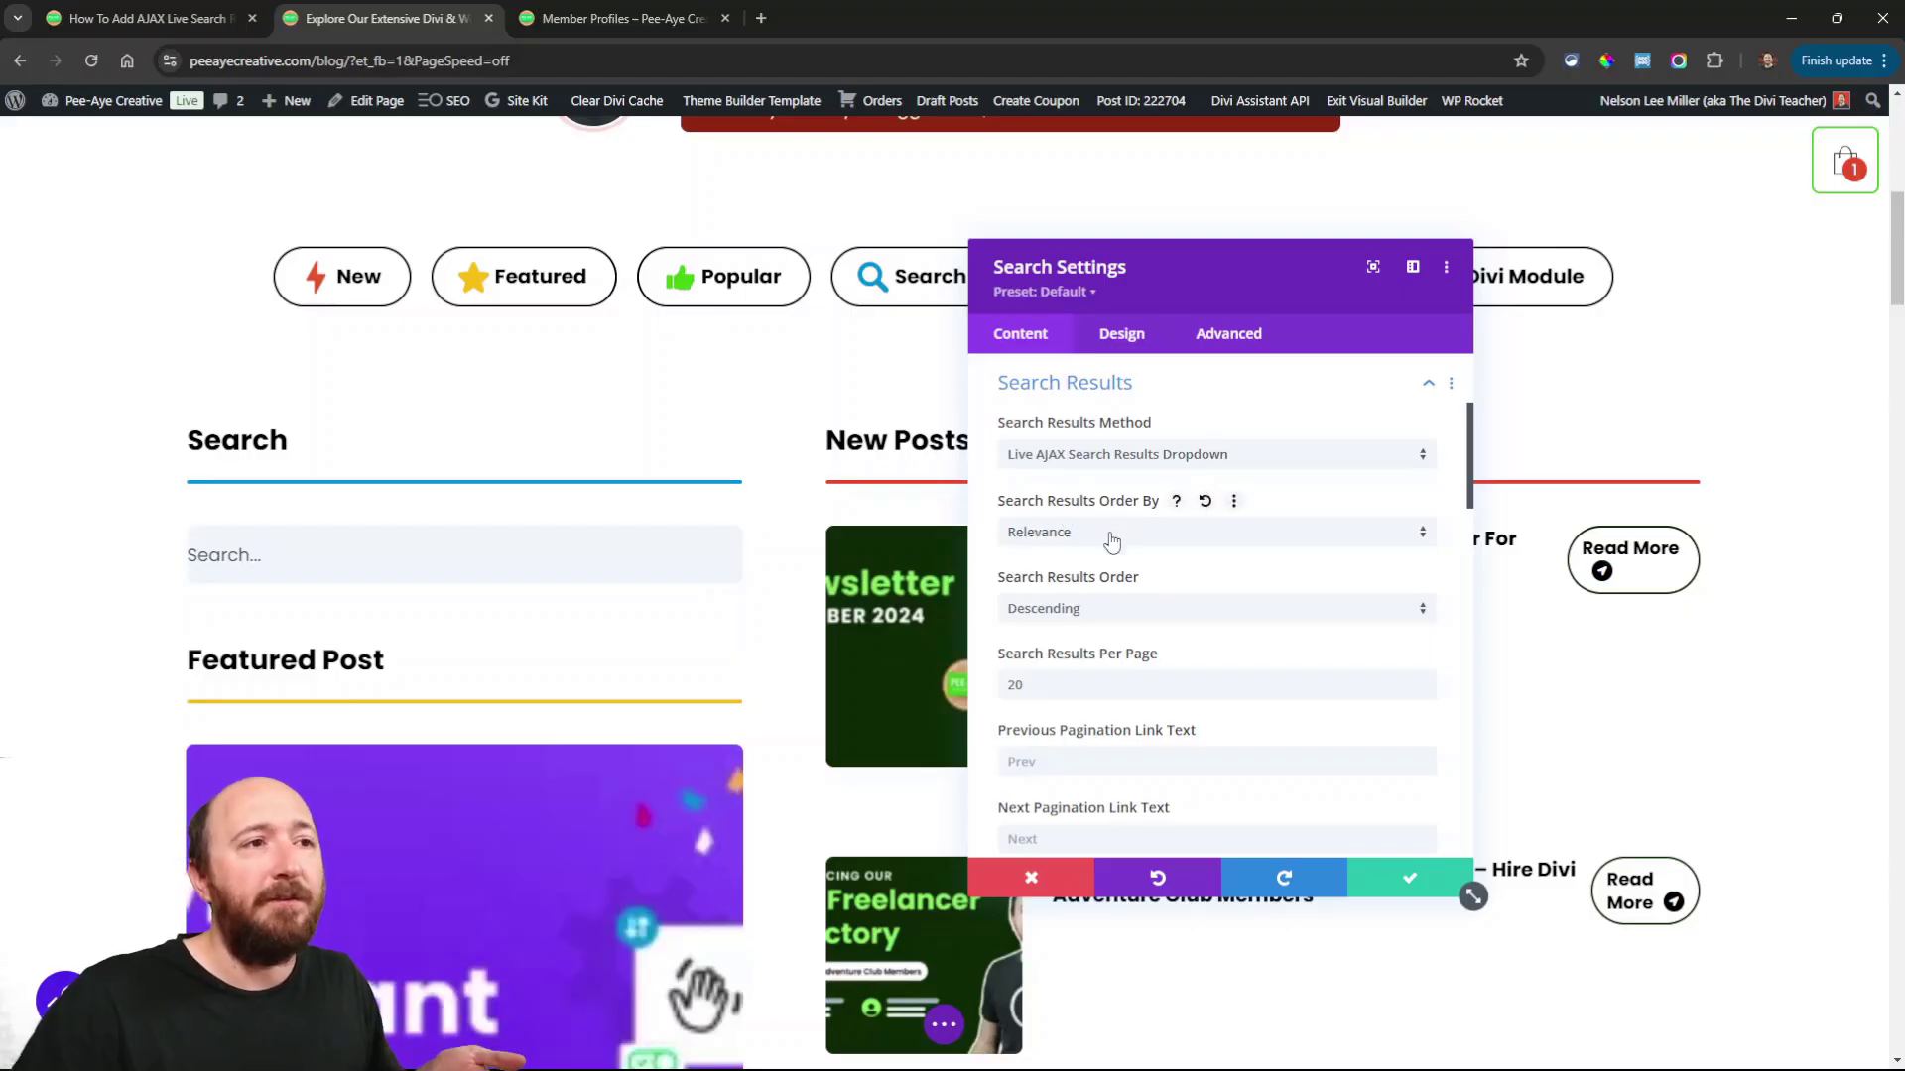
Review the result order, pagination and display options, trying the Show Date option on and off
{"action": "scroll", "coordinate": [1182, 629], "scroll_direction": "down", "scroll_amount": 2}
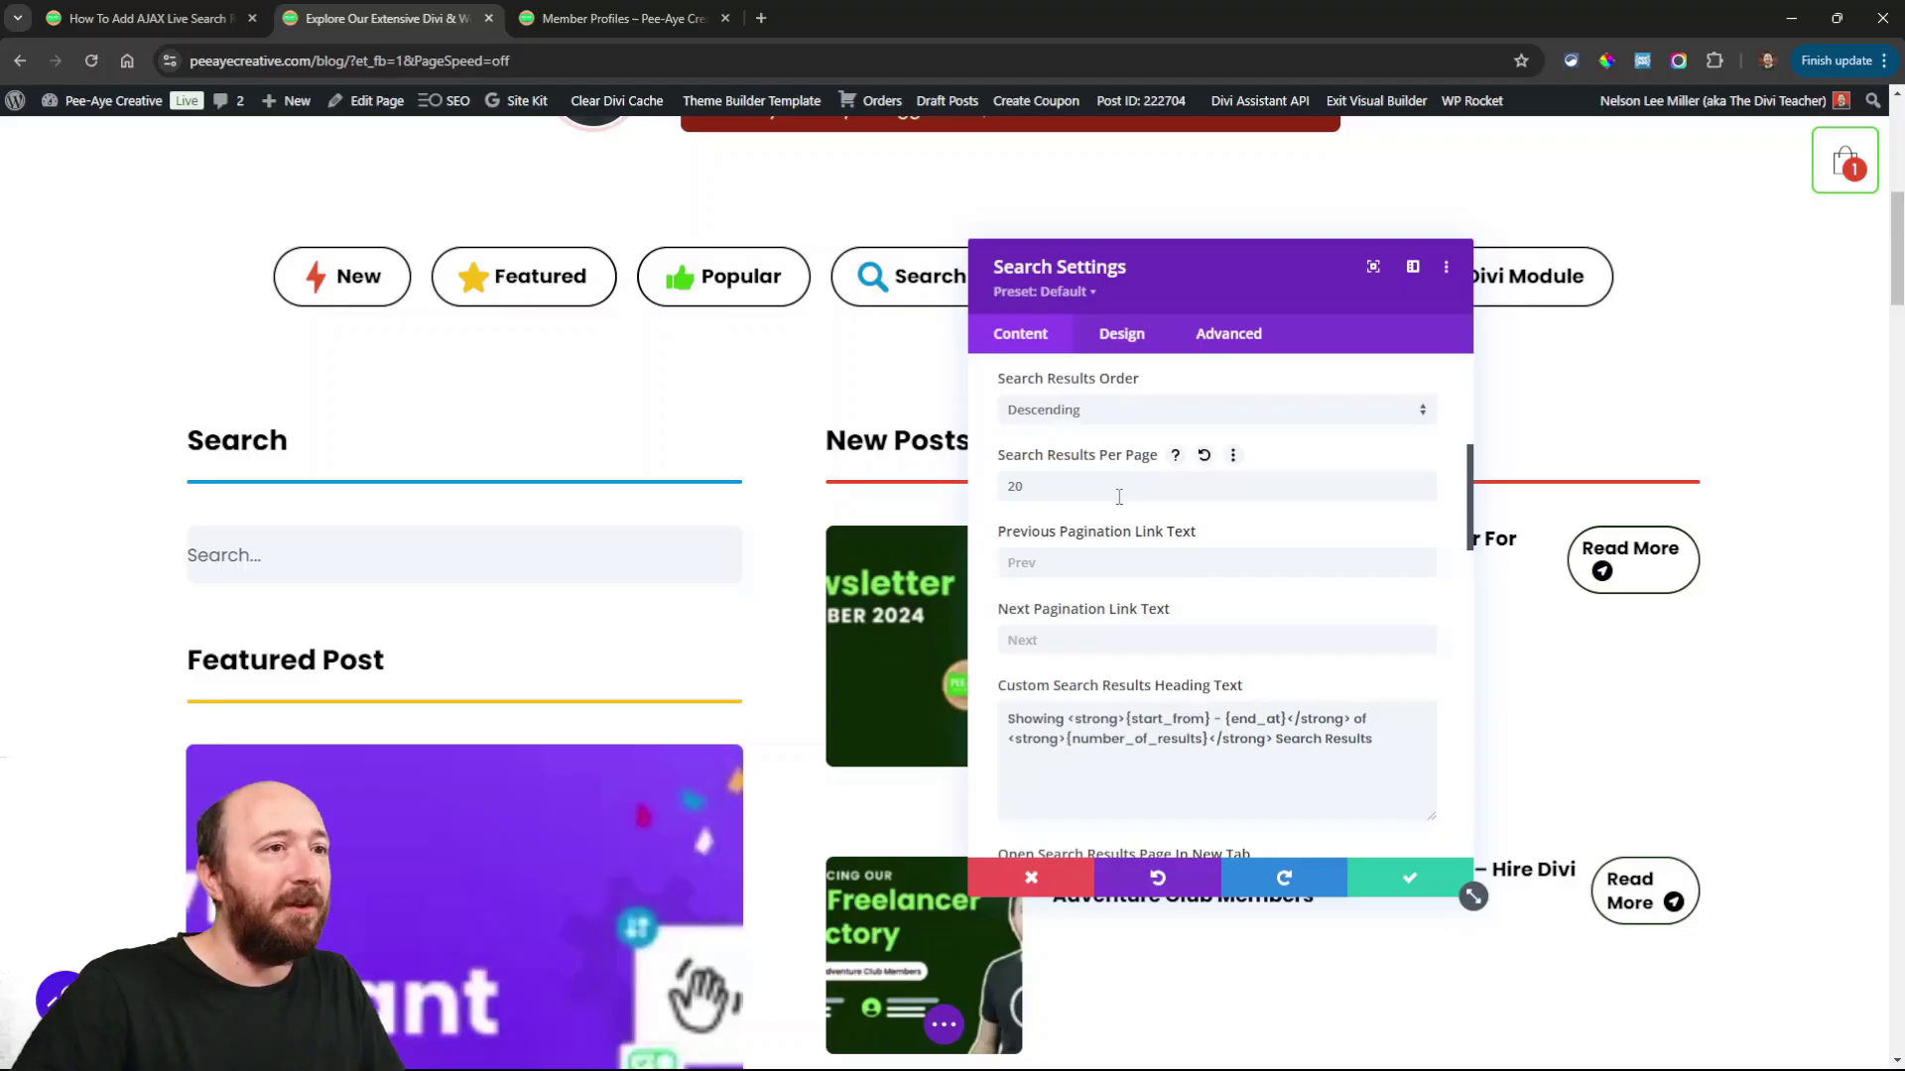
{"action": "scroll", "coordinate": [1075, 662], "scroll_direction": "down", "scroll_amount": 4}
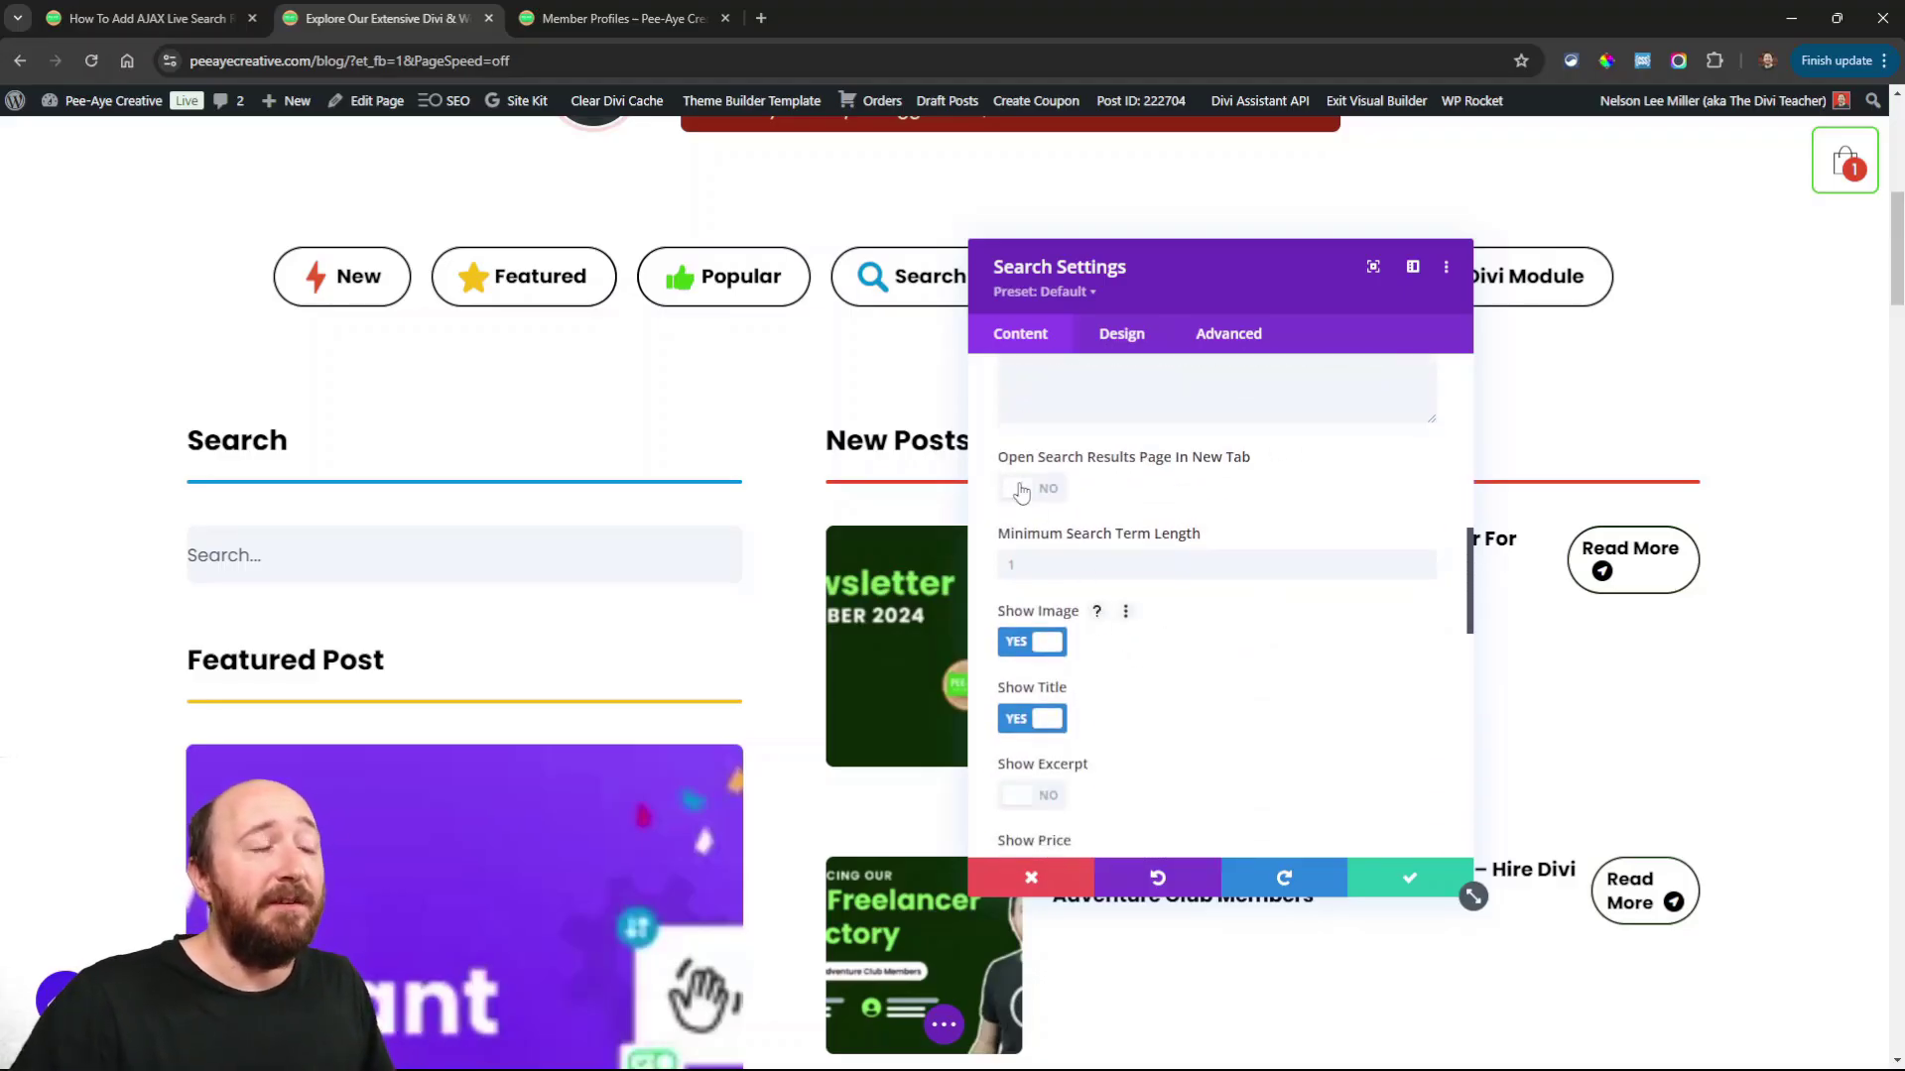
{"action": "scroll", "coordinate": [1181, 647], "scroll_direction": "down", "scroll_amount": 2}
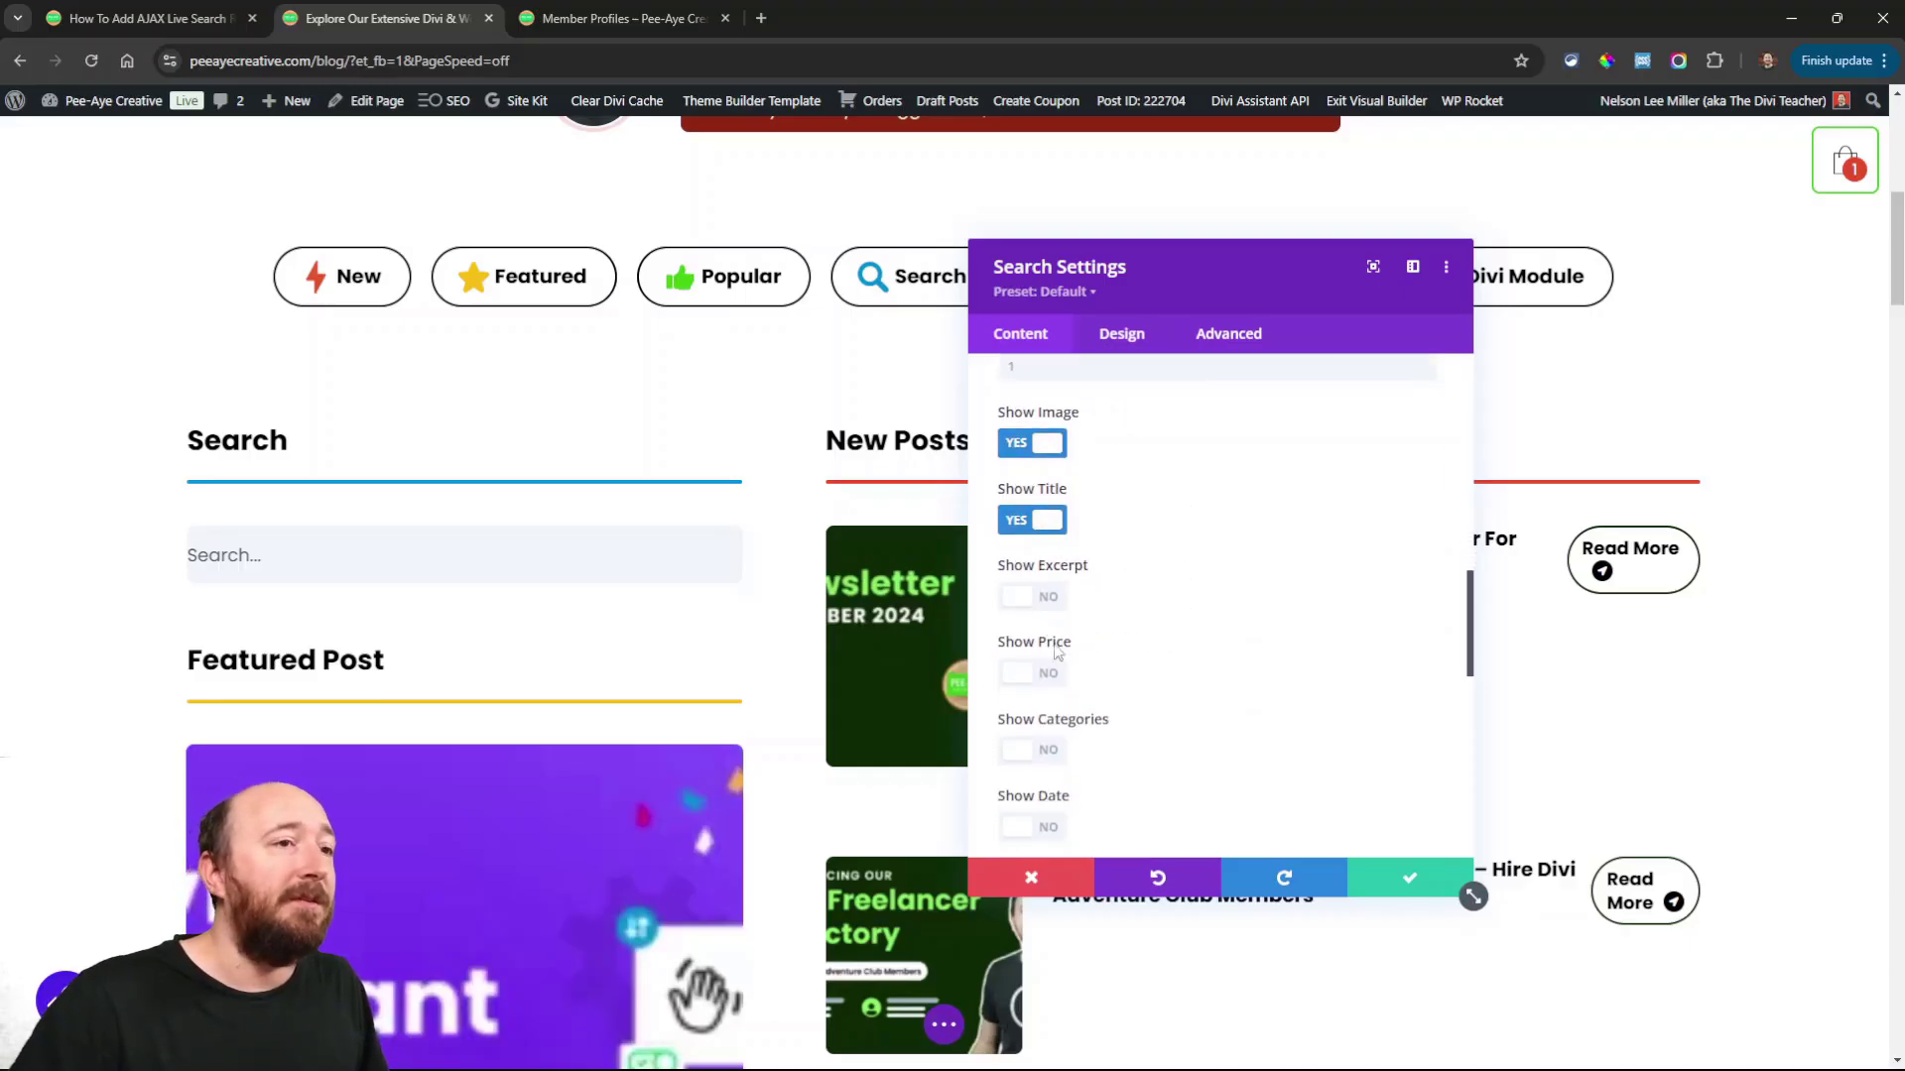
{"action": "scroll", "coordinate": [1037, 496], "scroll_direction": "down", "scroll_amount": 2}
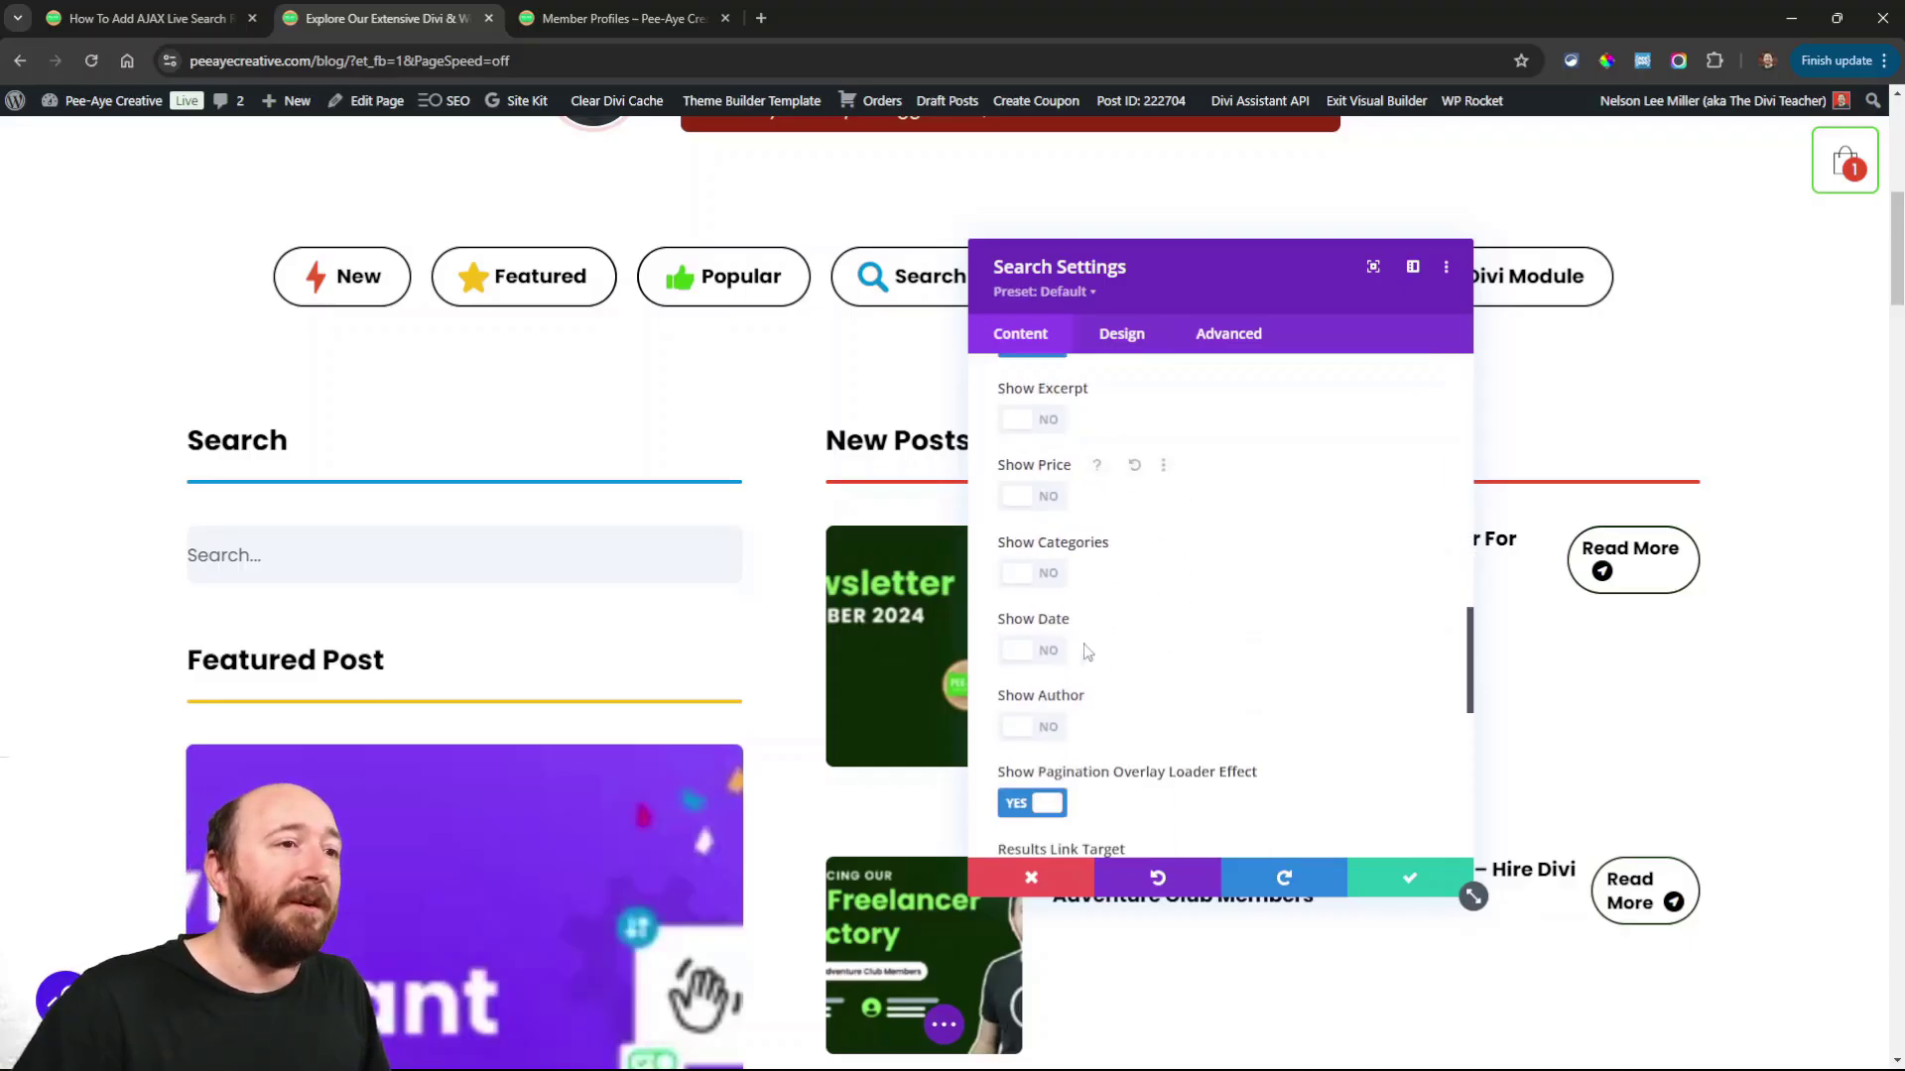
{"action": "left_click", "coordinate": [1025, 635]}
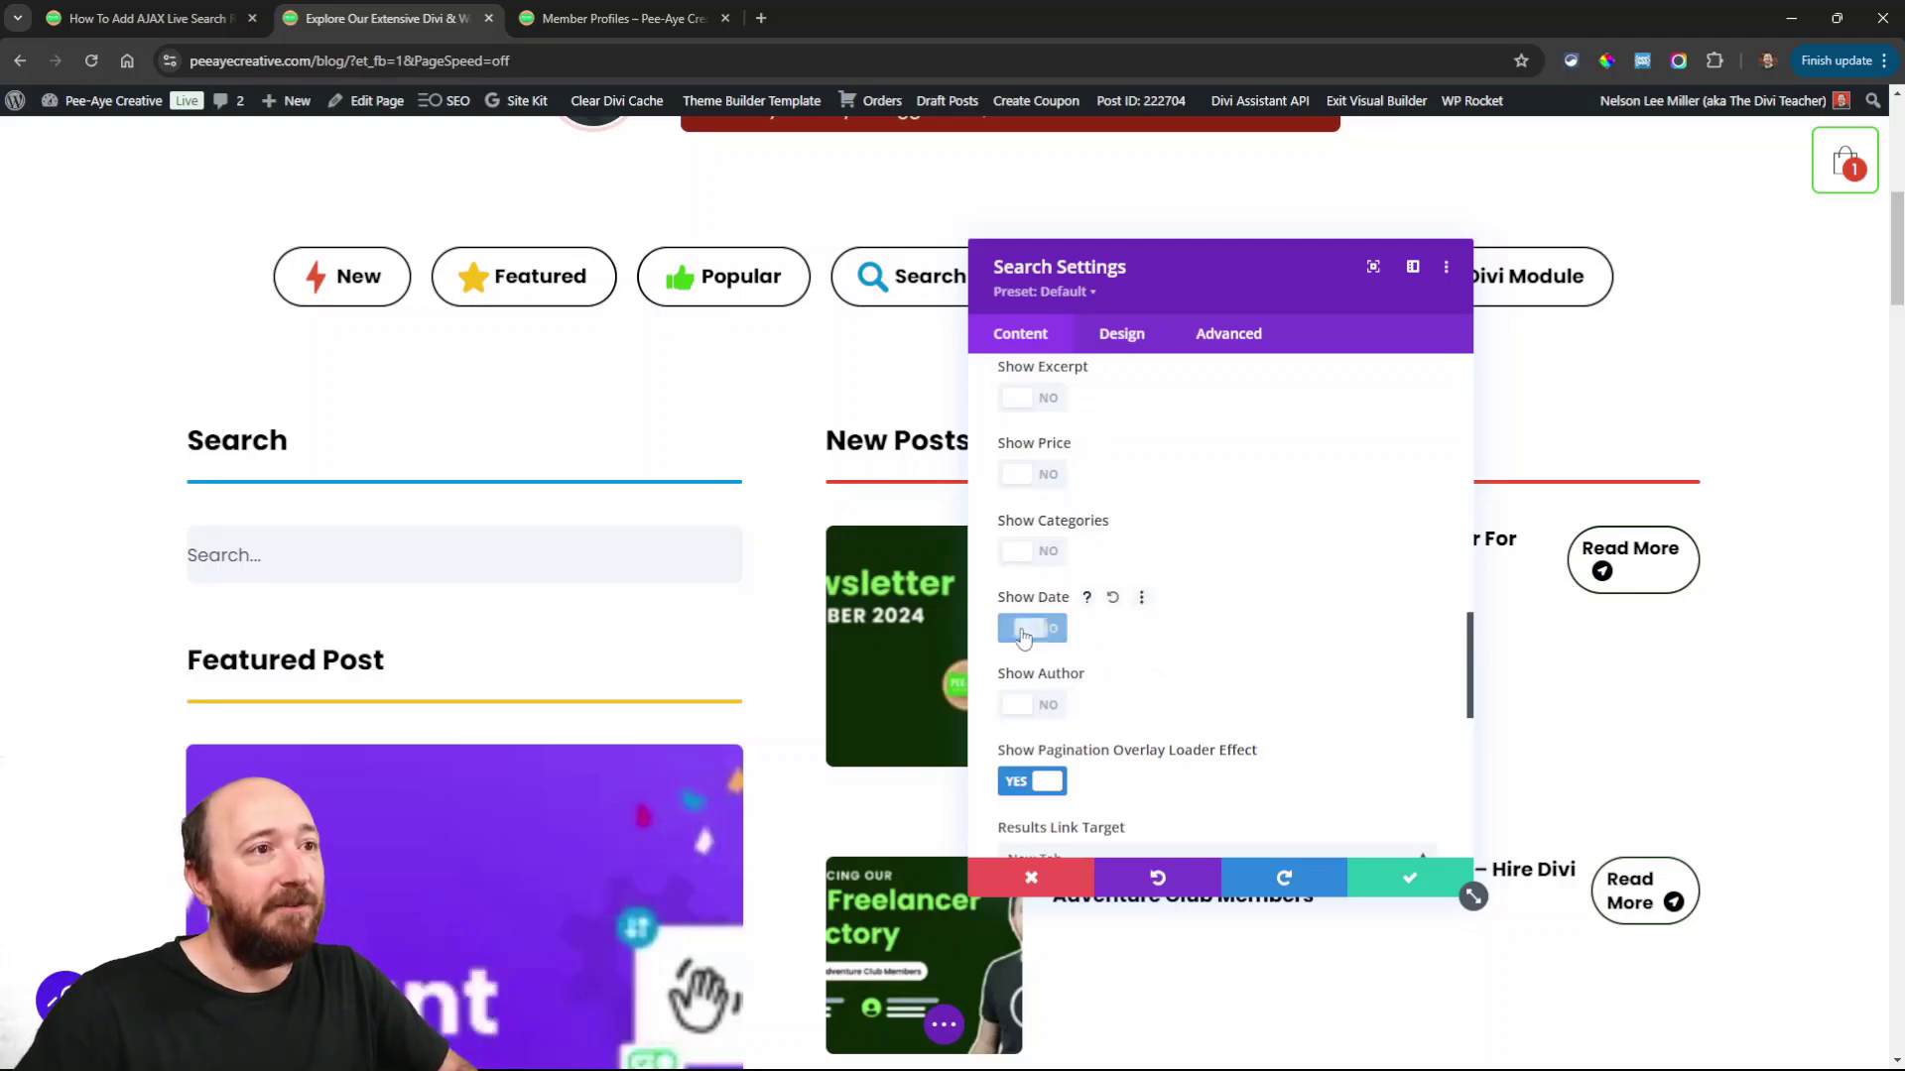
{"action": "left_click", "coordinate": [1027, 634]}
Review the link target and no-results options, and try Click Outside Dropdown To Close on and off
{"action": "scroll", "coordinate": [1160, 620], "scroll_direction": "down", "scroll_amount": 2}
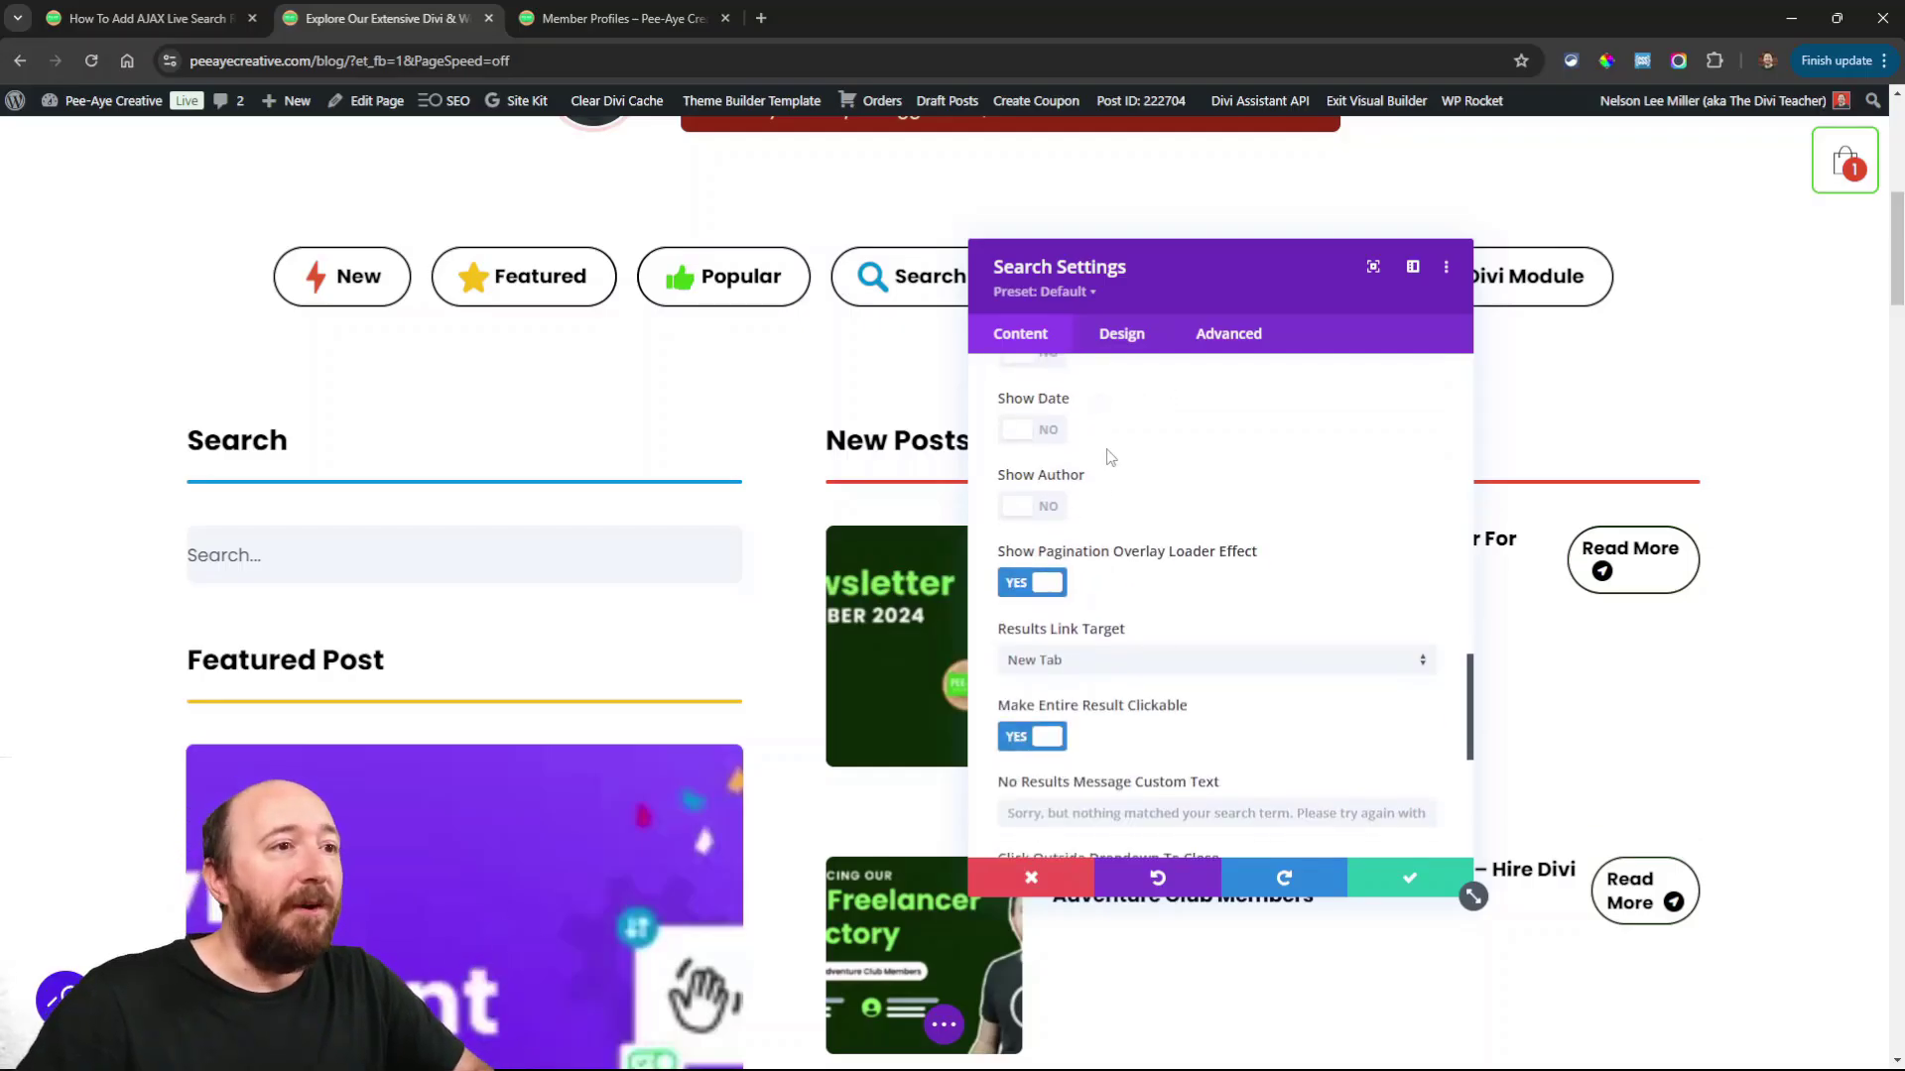
{"action": "scroll", "coordinate": [1032, 650], "scroll_direction": "down", "scroll_amount": 1}
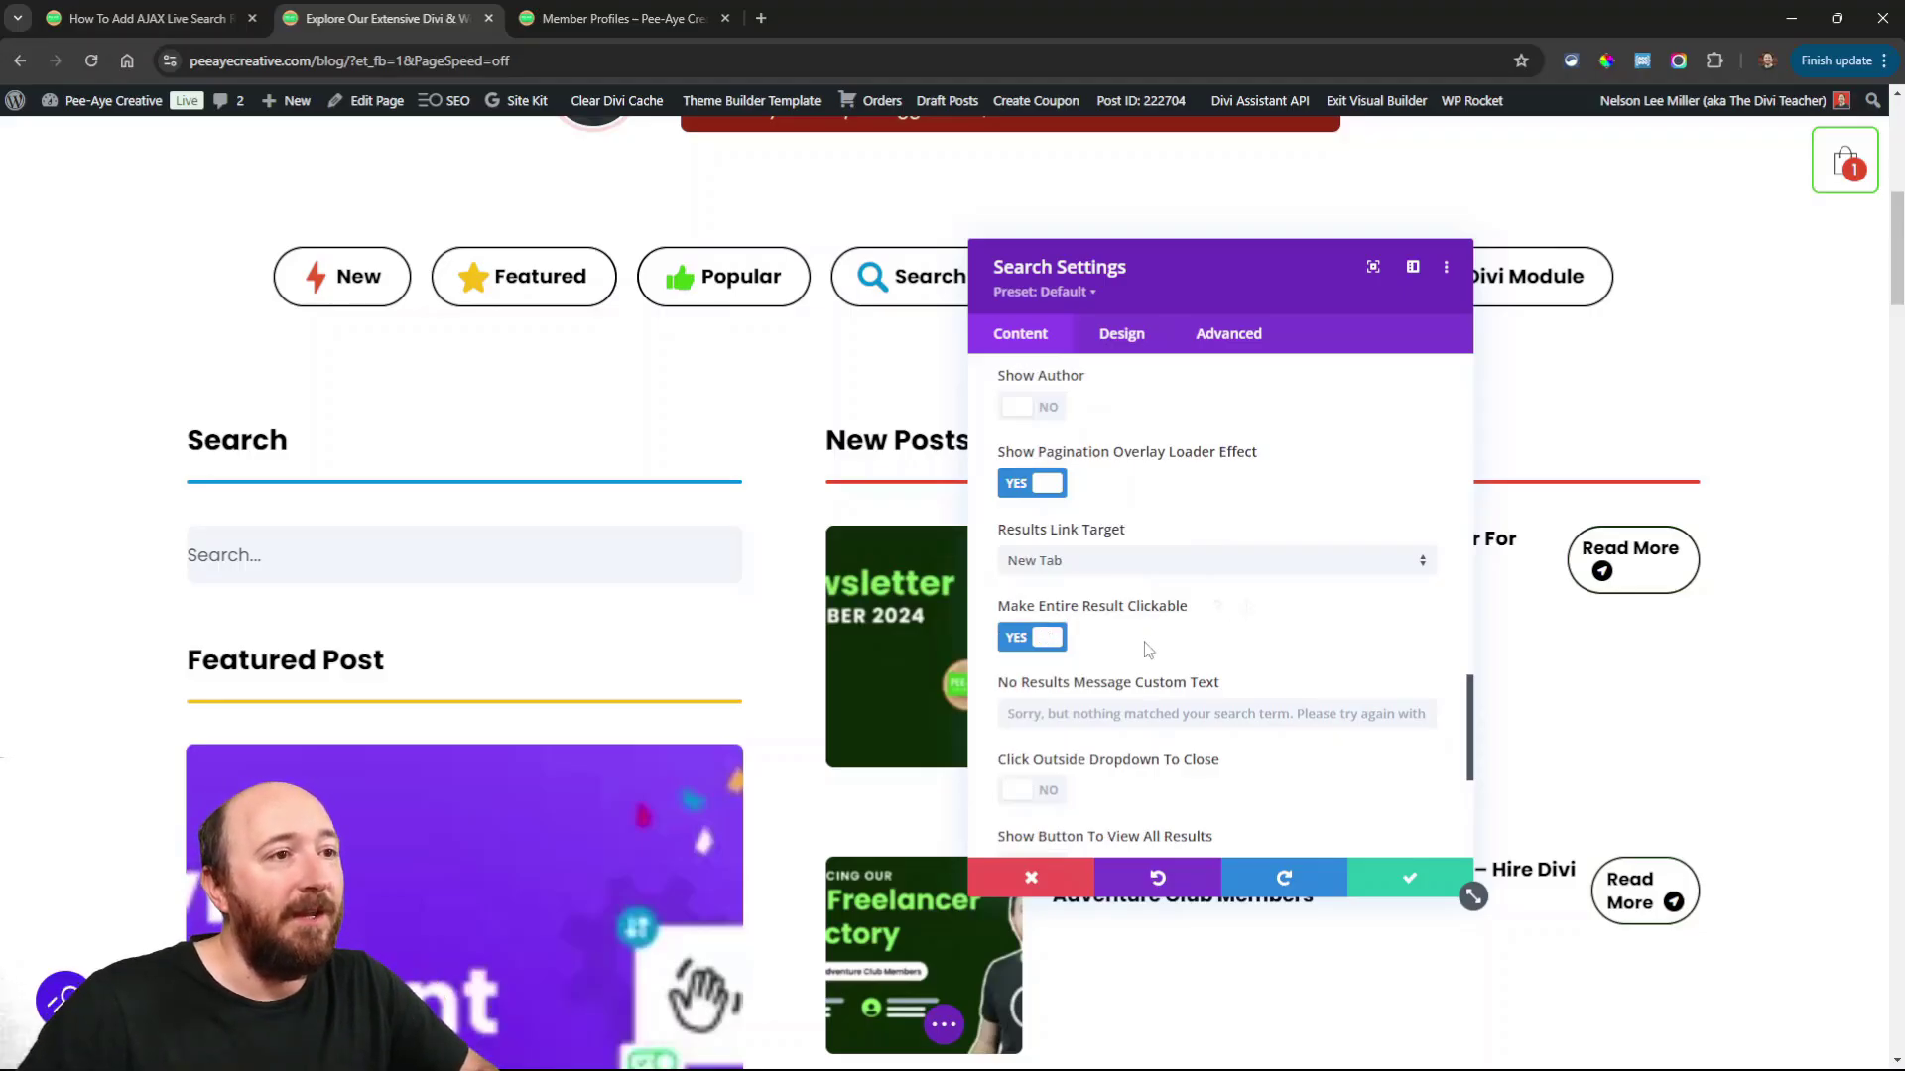
{"action": "scroll", "coordinate": [1161, 645], "scroll_direction": "down", "scroll_amount": 1}
{"action": "scroll", "coordinate": [1161, 646], "scroll_direction": "down", "scroll_amount": 1}
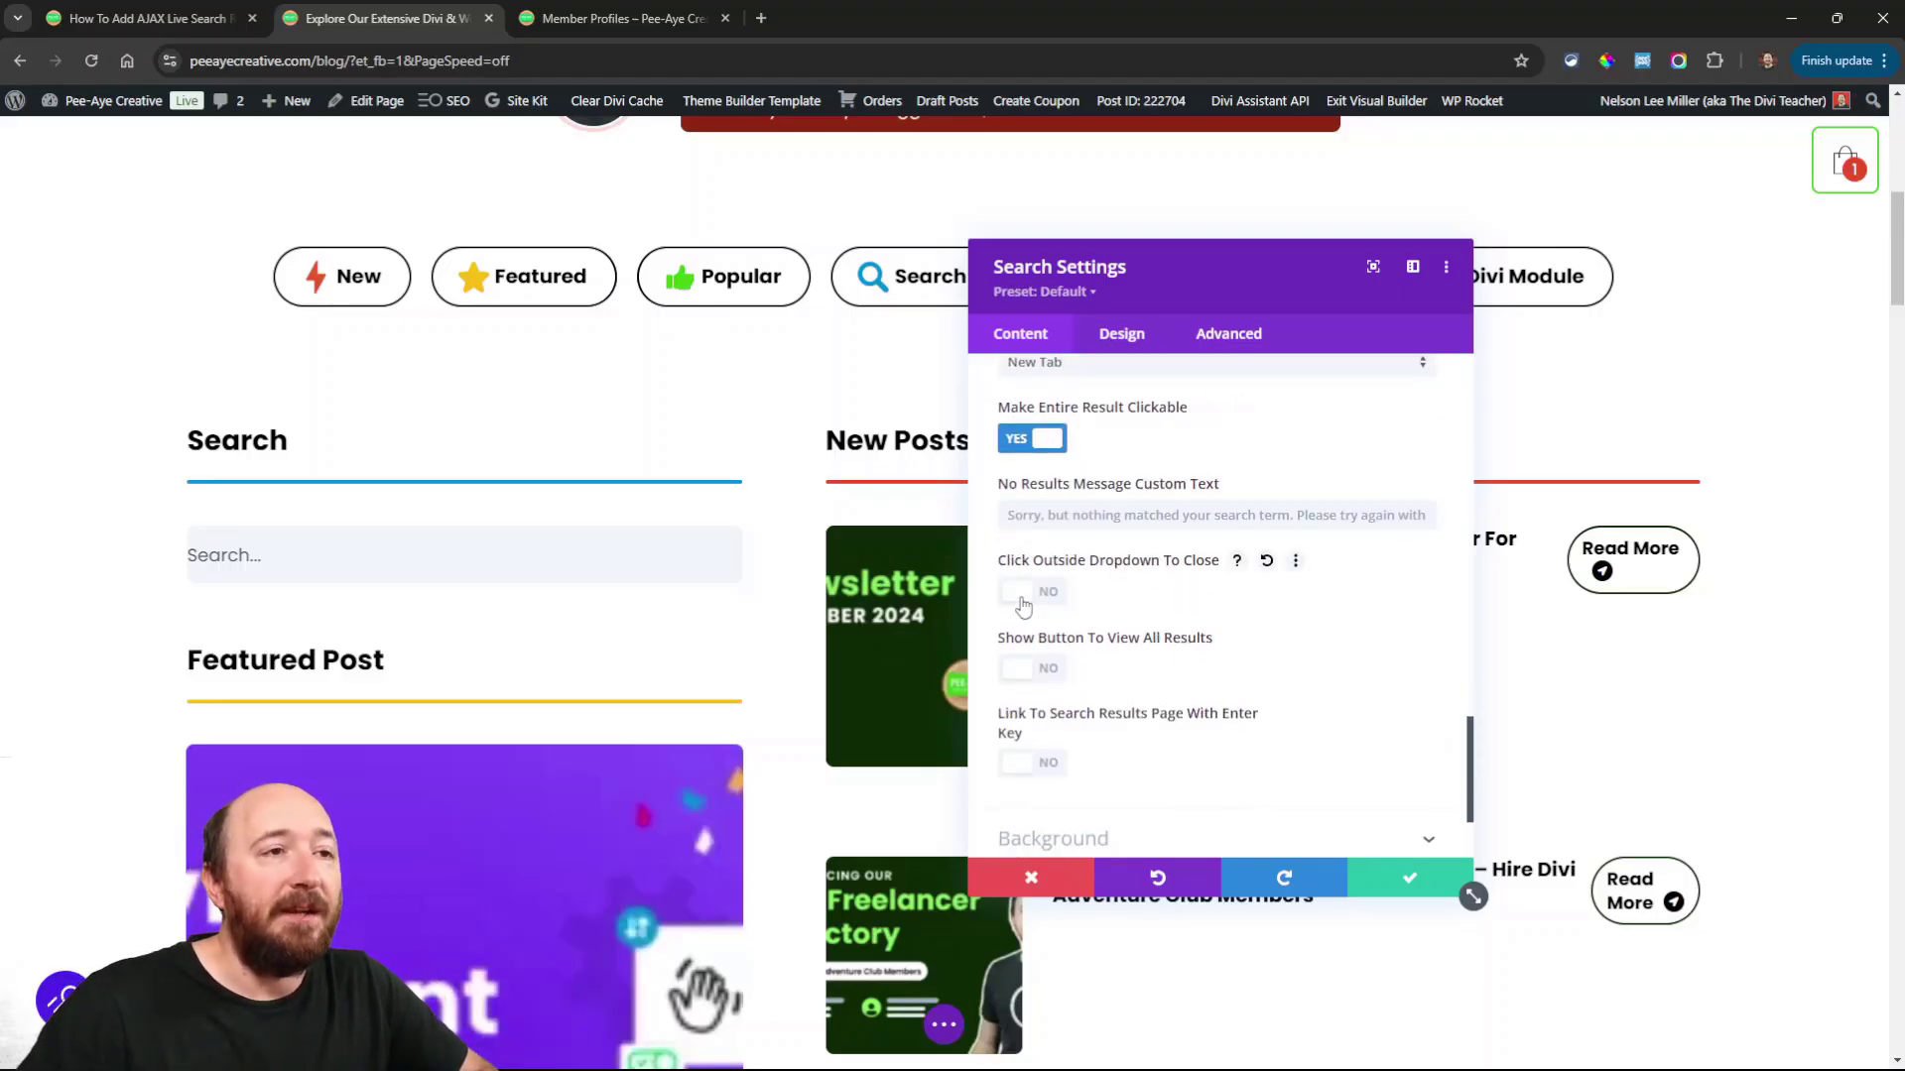
{"action": "left_click", "coordinate": [1023, 598]}
{"action": "left_click", "coordinate": [1023, 598]}
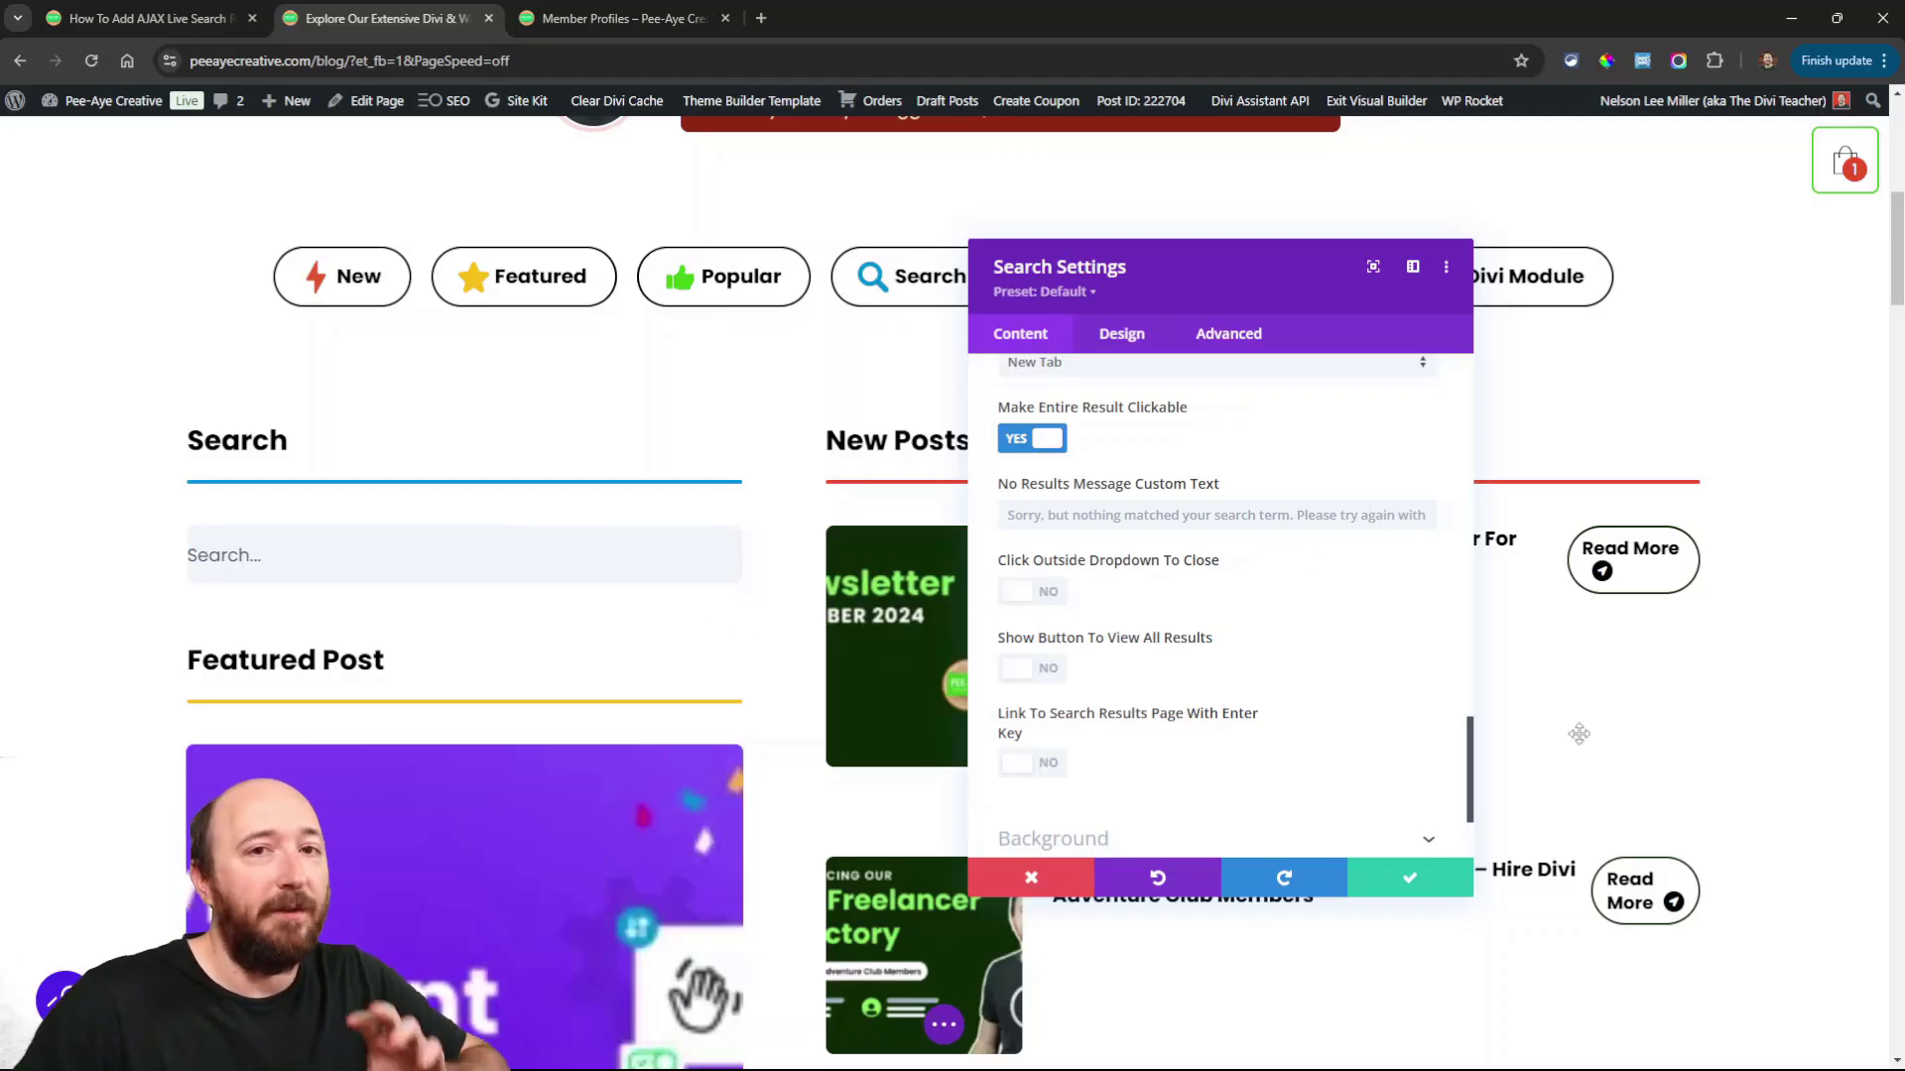
Enable Show Button To View All Results and Link To Search Results Page With Enter Key, and save the module settings
{"action": "scroll", "coordinate": [1092, 589], "scroll_direction": "down", "scroll_amount": 2}
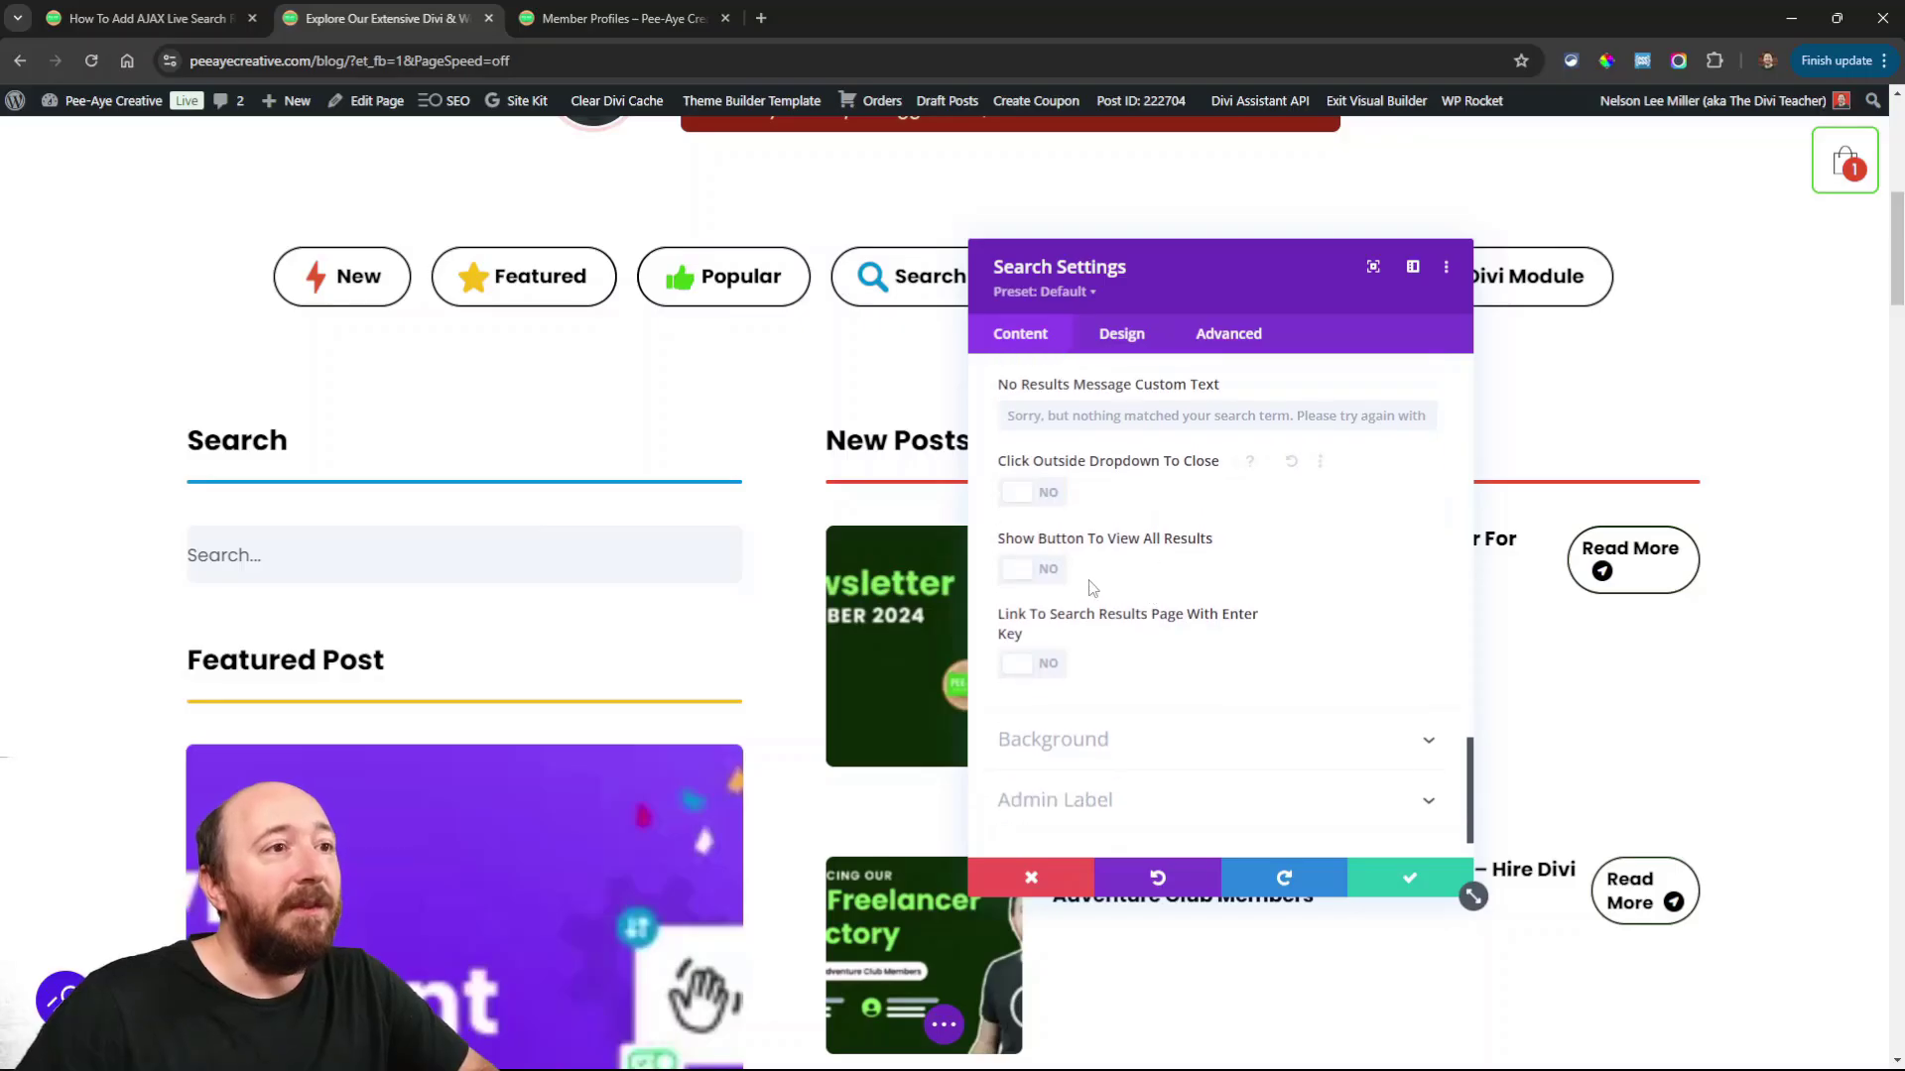
{"action": "left_click", "coordinate": [1031, 570]}
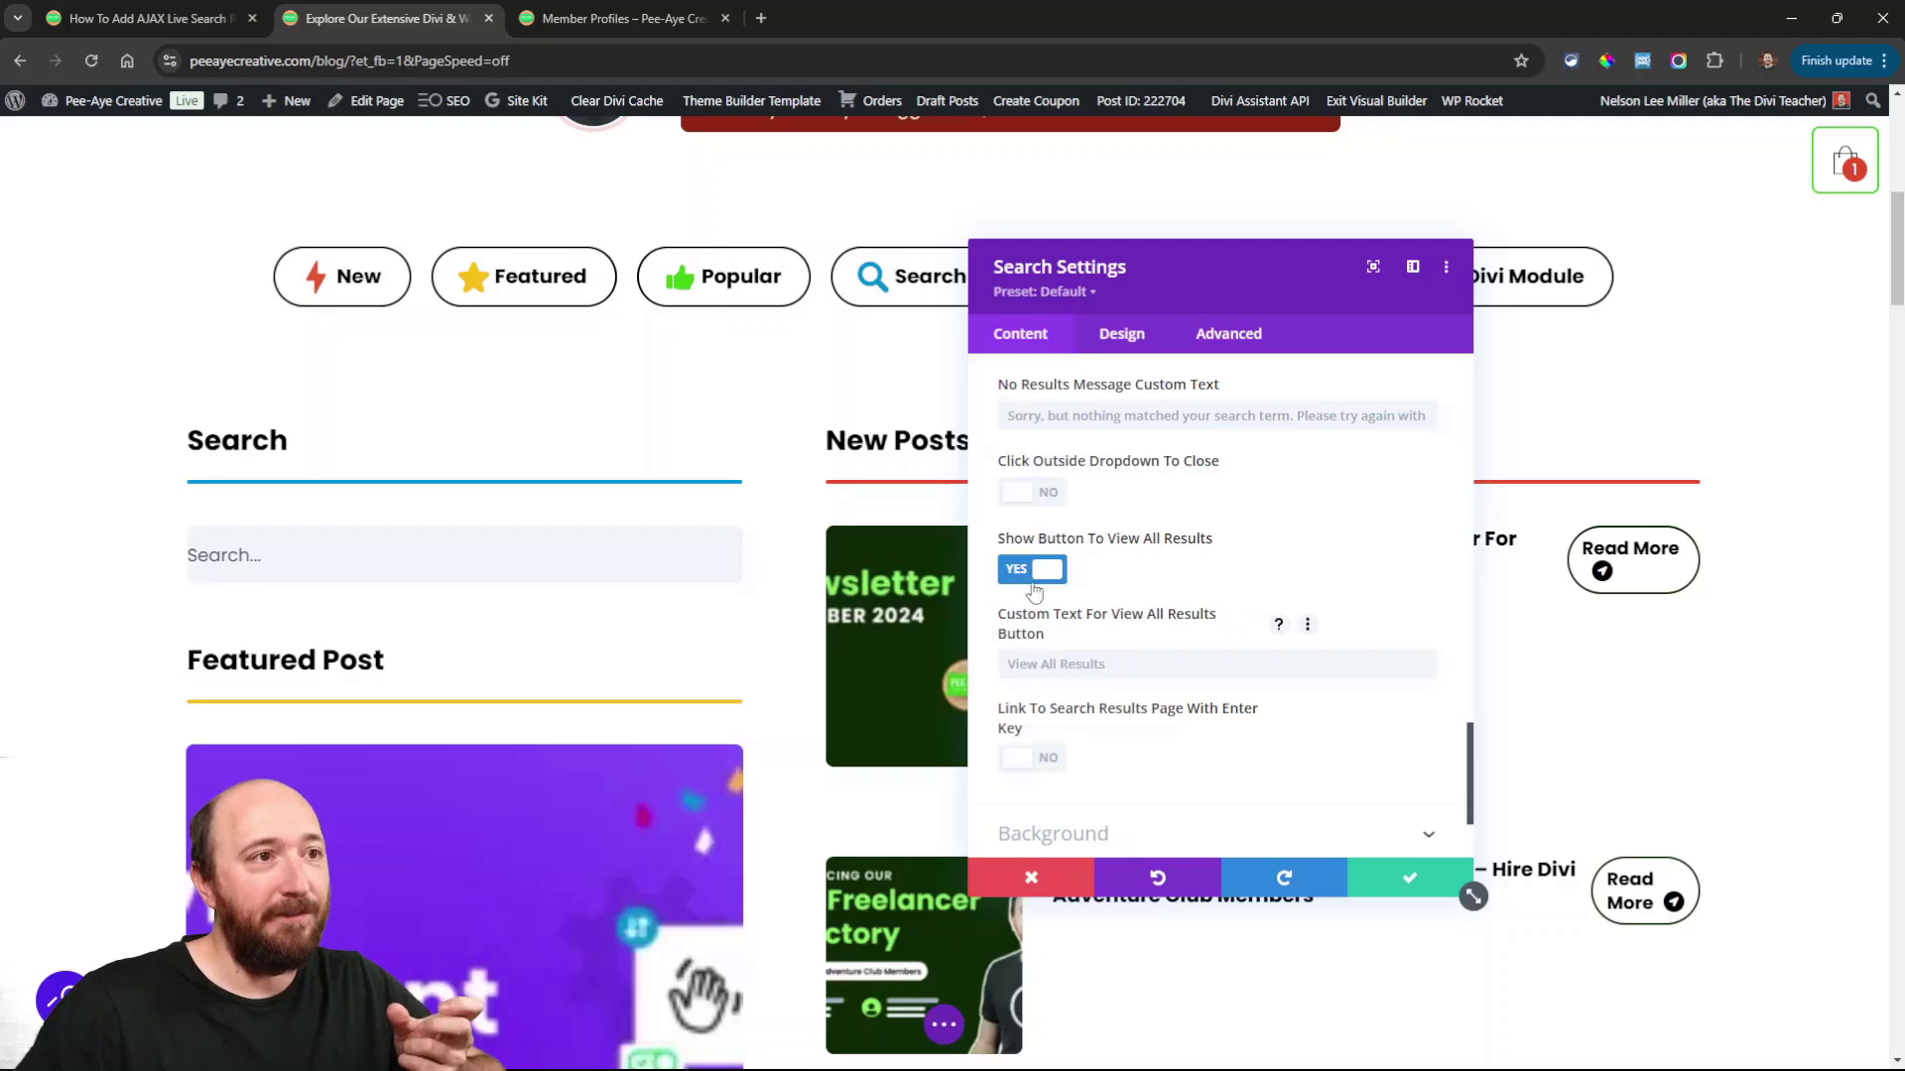
{"action": "left_click", "coordinate": [1034, 761]}
{"action": "left_click", "coordinate": [1387, 877]}
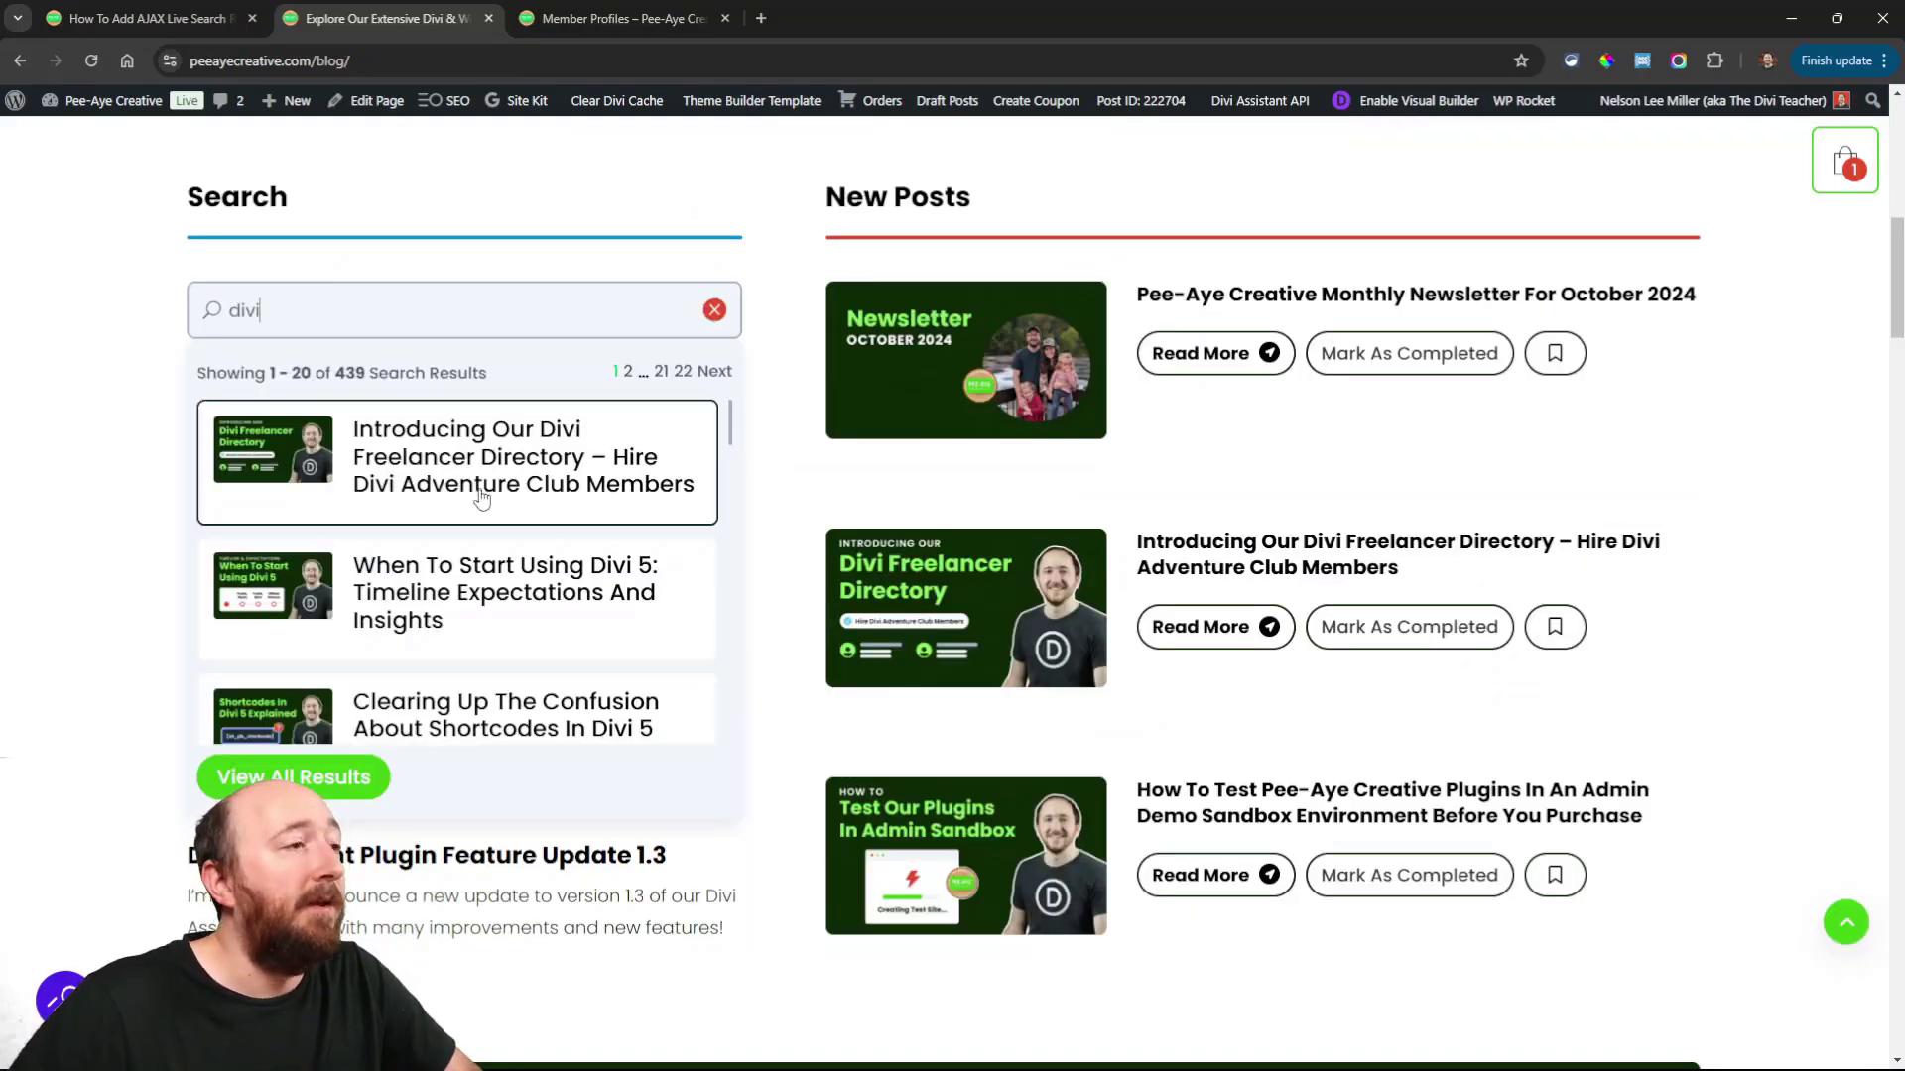
Look through the live results for "divi" on the blog page and the tutorial article's sections on included post types and categories
{"action": "scroll", "coordinate": [481, 536], "scroll_direction": "down", "scroll_amount": 2}
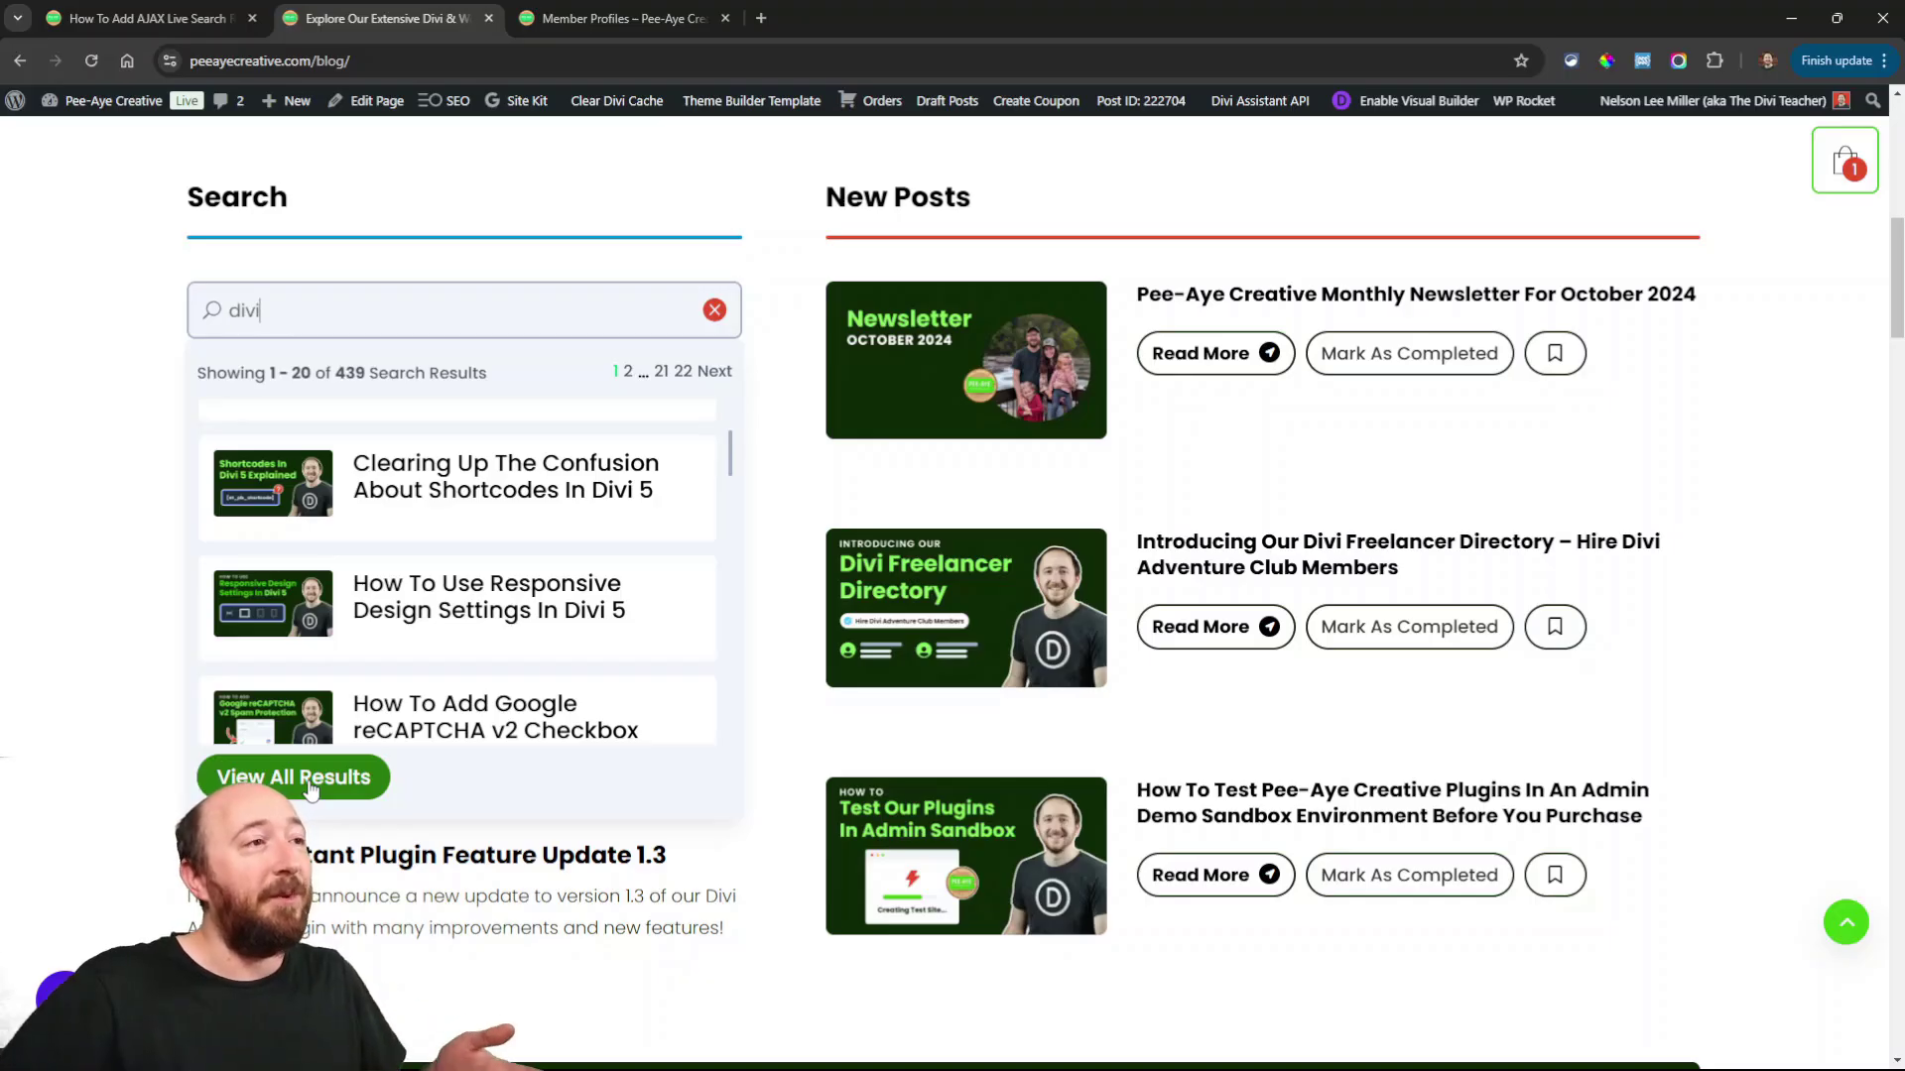
{"action": "scroll", "coordinate": [417, 511], "scroll_direction": "down", "scroll_amount": 1}
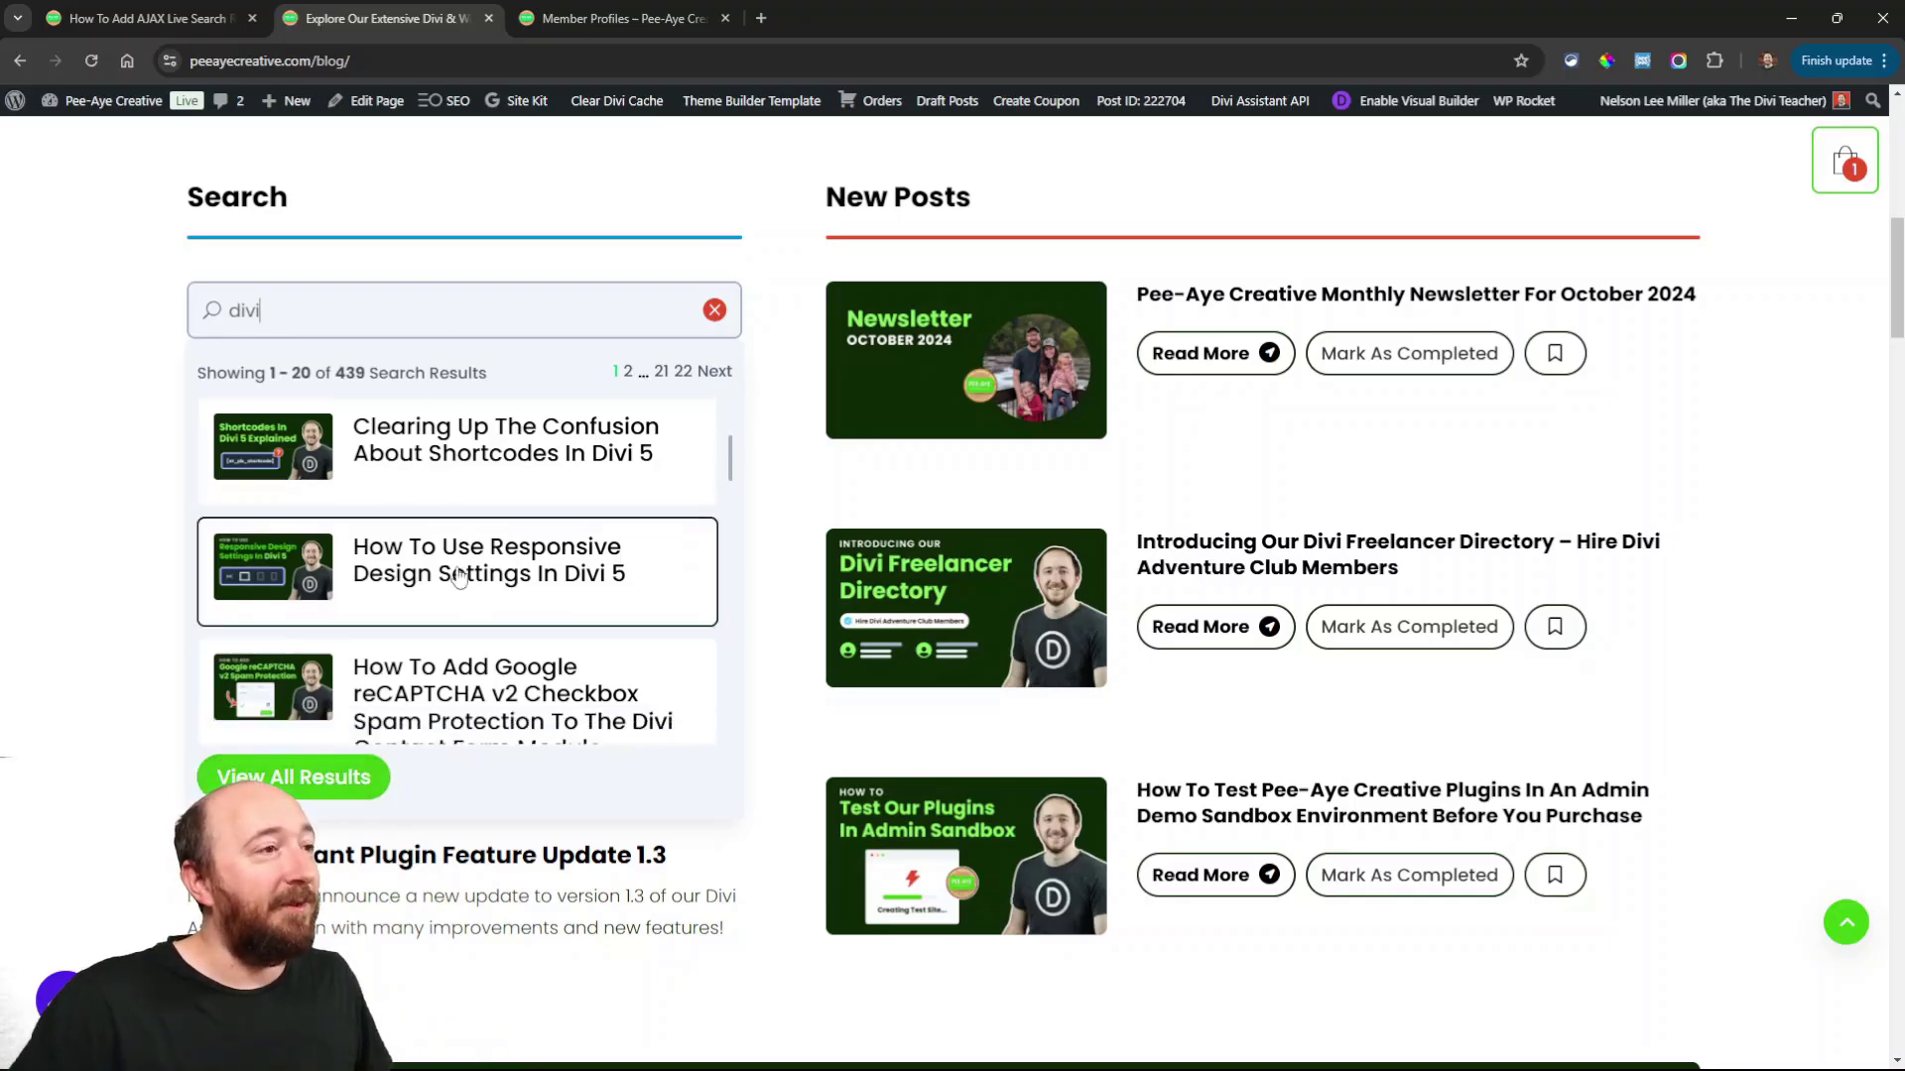
{"action": "scroll", "coordinate": [462, 620], "scroll_direction": "up", "scroll_amount": 1}
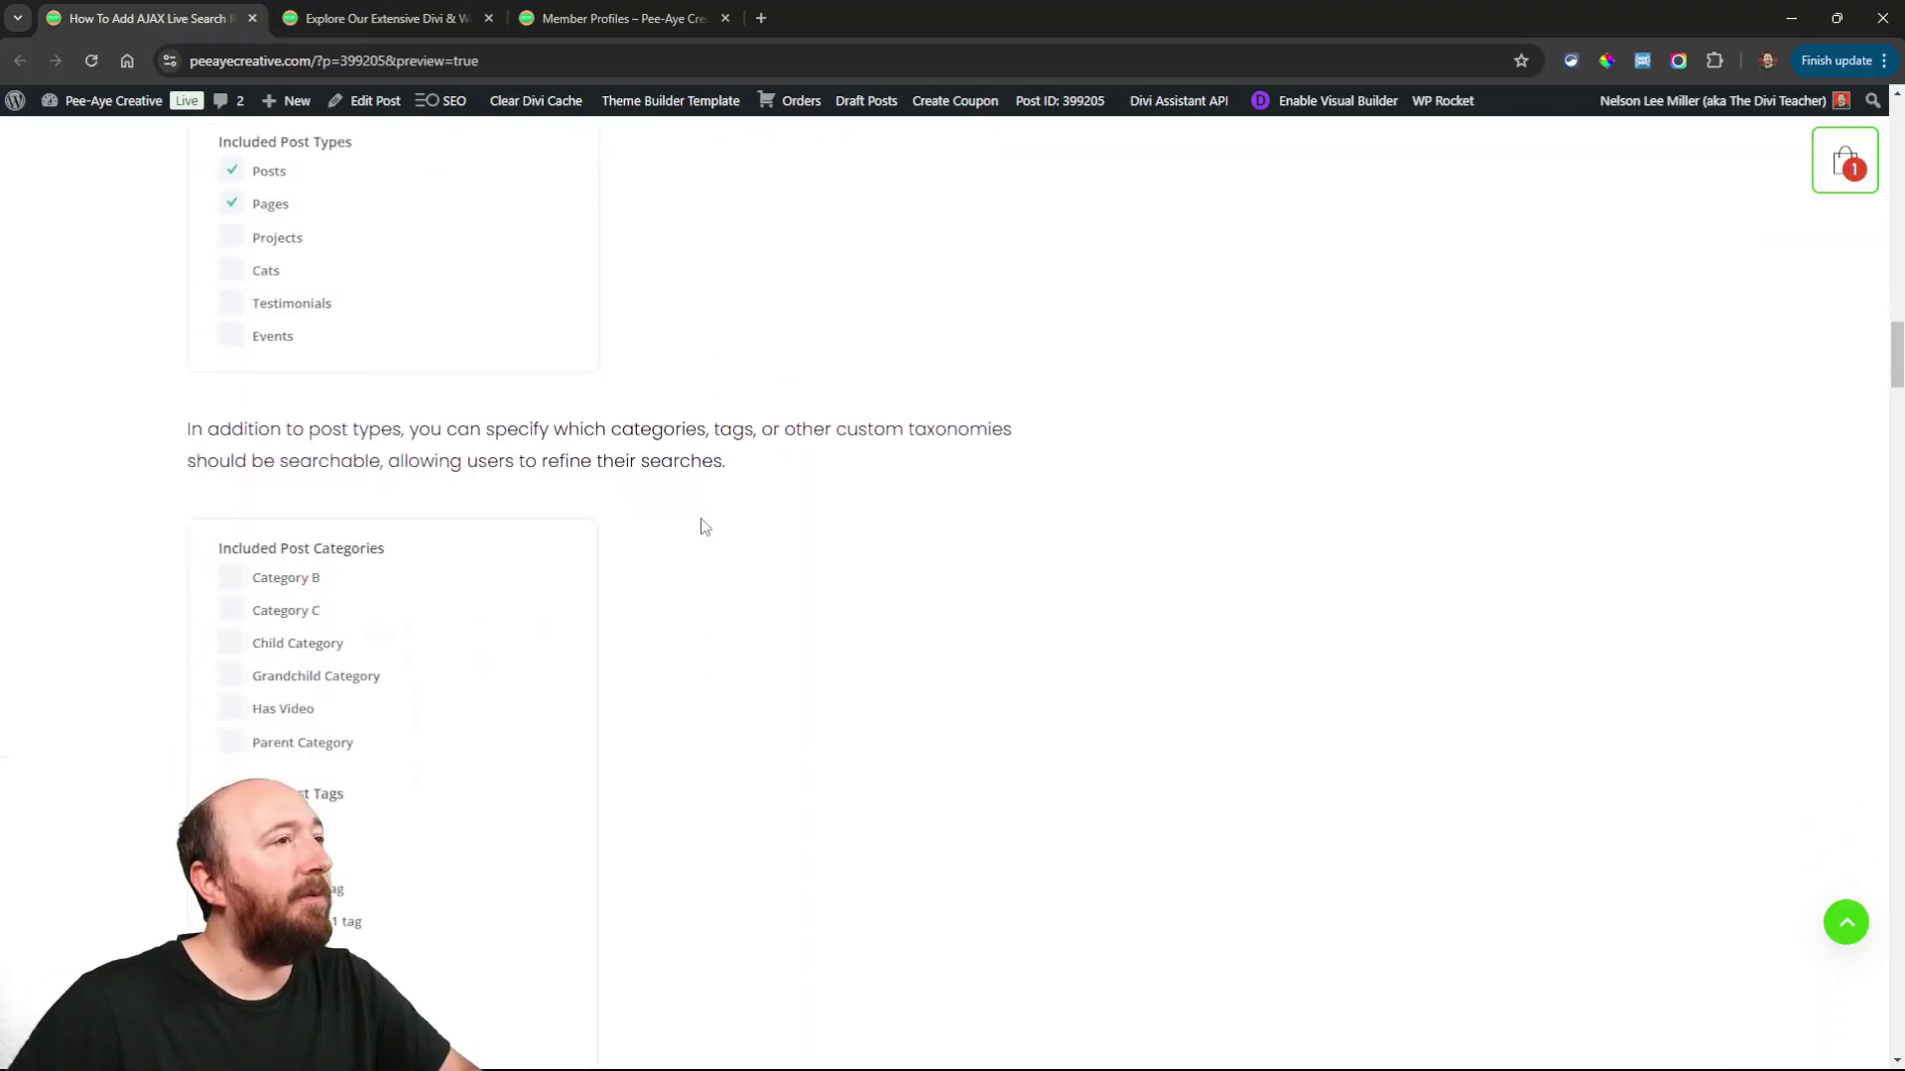
{"action": "scroll", "coordinate": [699, 525], "scroll_direction": "down", "scroll_amount": 4}
In the blog page's Search module design settings, try 76vh as the Dropdown Height, reset it, and set it to 40vh
{"action": "left_click", "coordinate": [371, 20]}
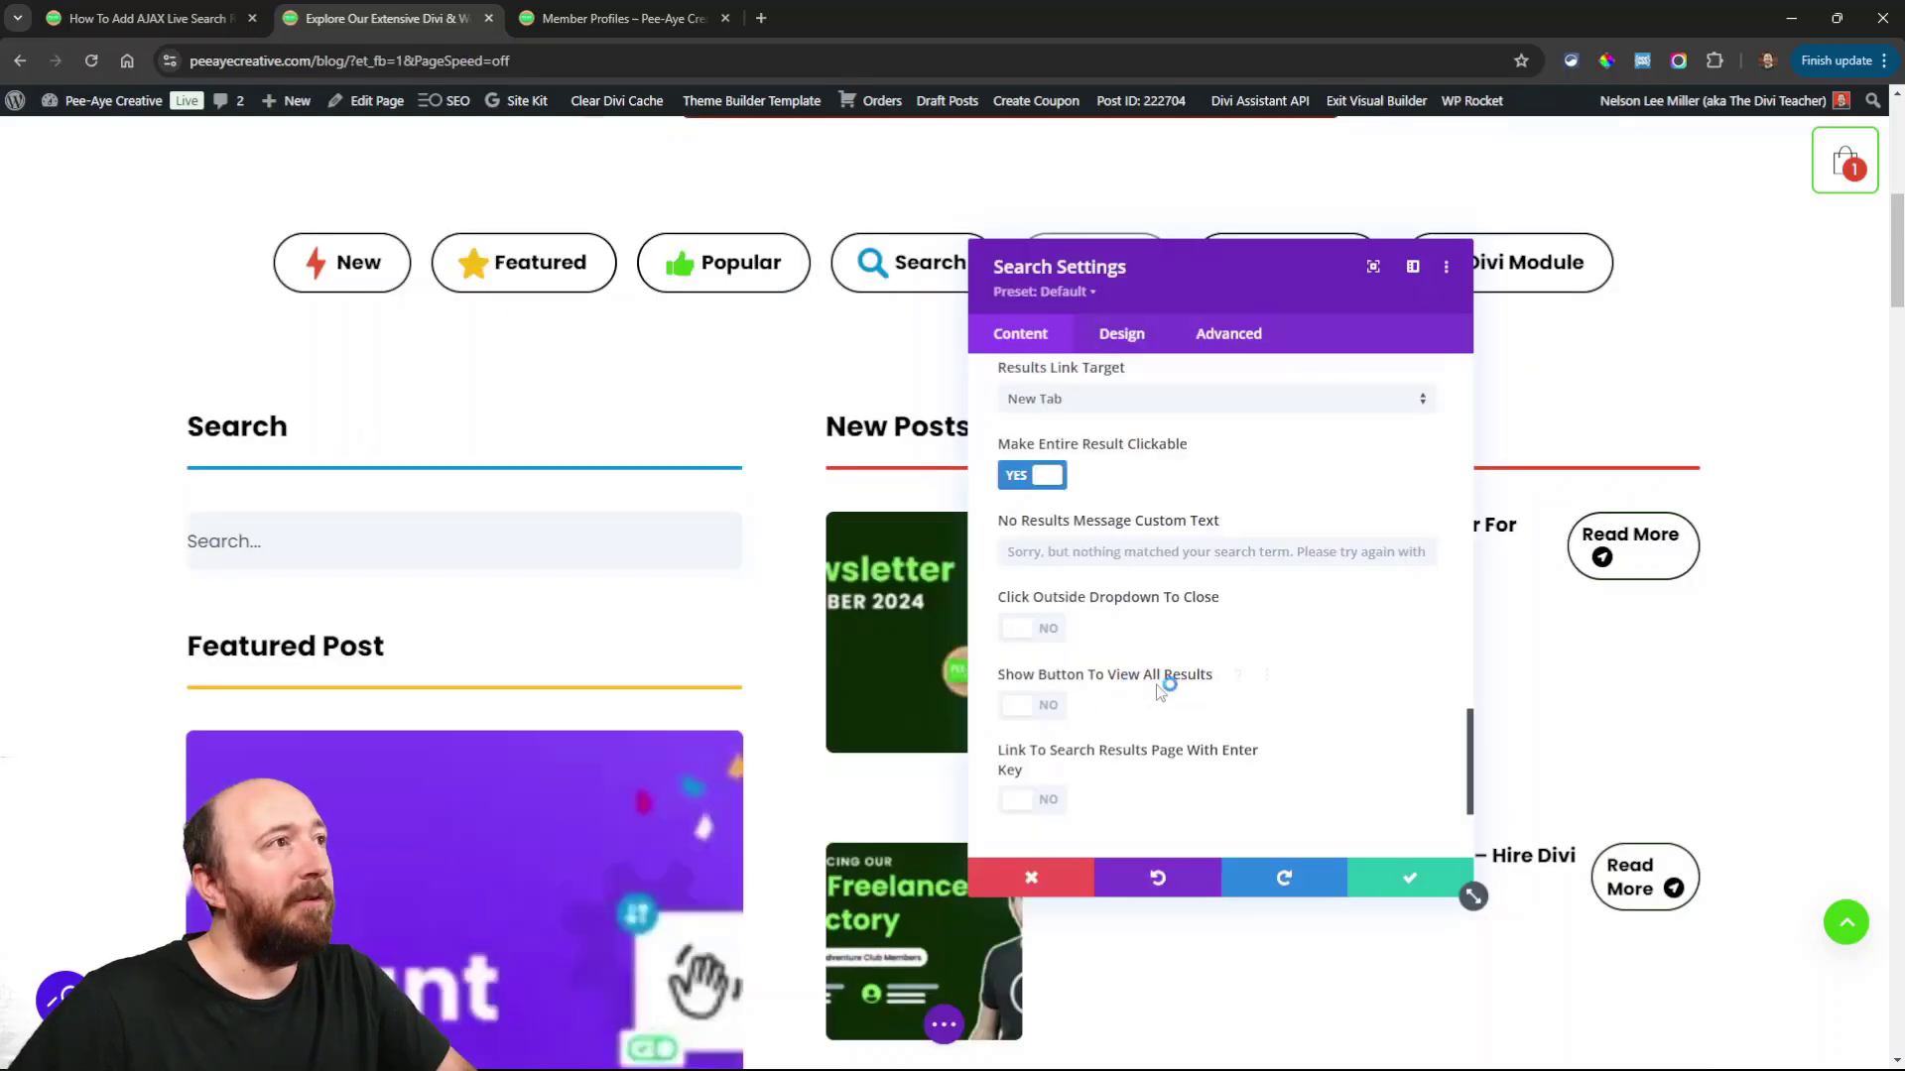
{"action": "scroll", "coordinate": [1139, 608], "scroll_direction": "up", "scroll_amount": 6}
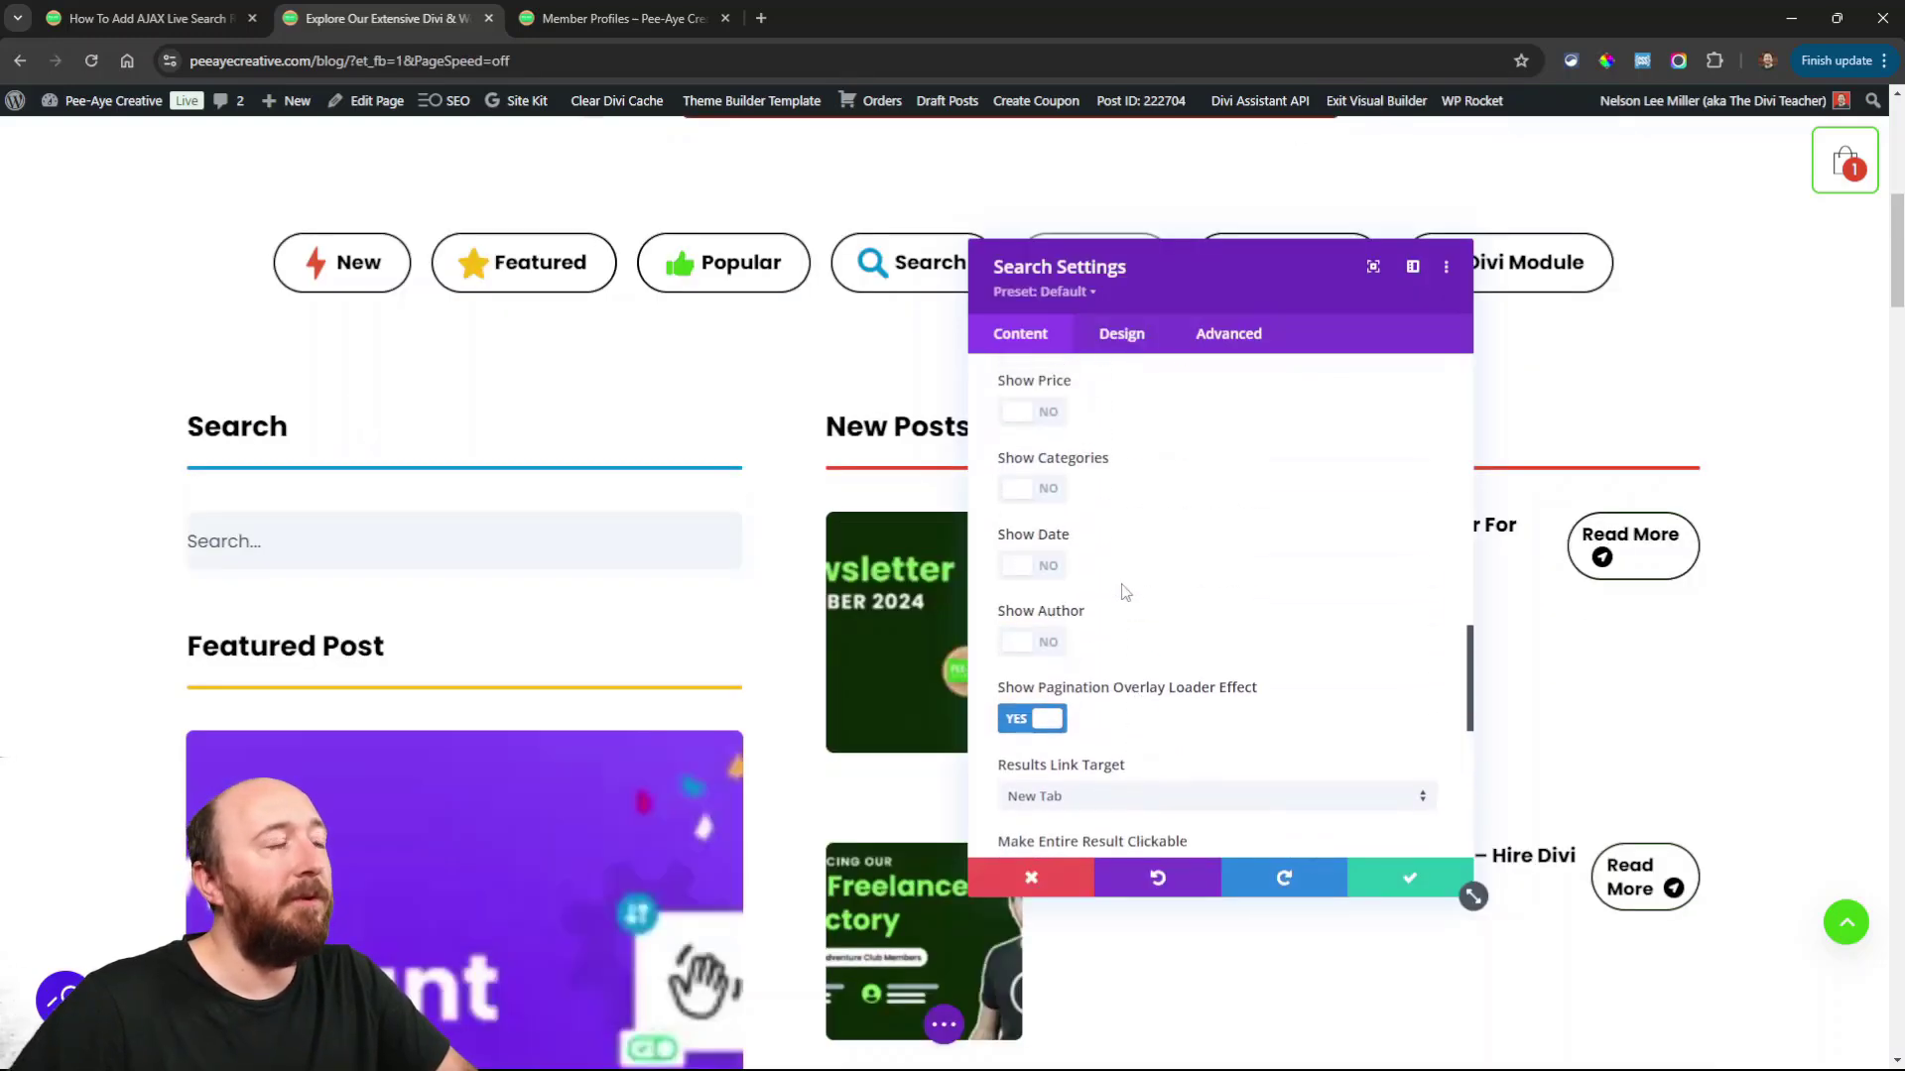
{"action": "left_click", "coordinate": [1112, 338]}
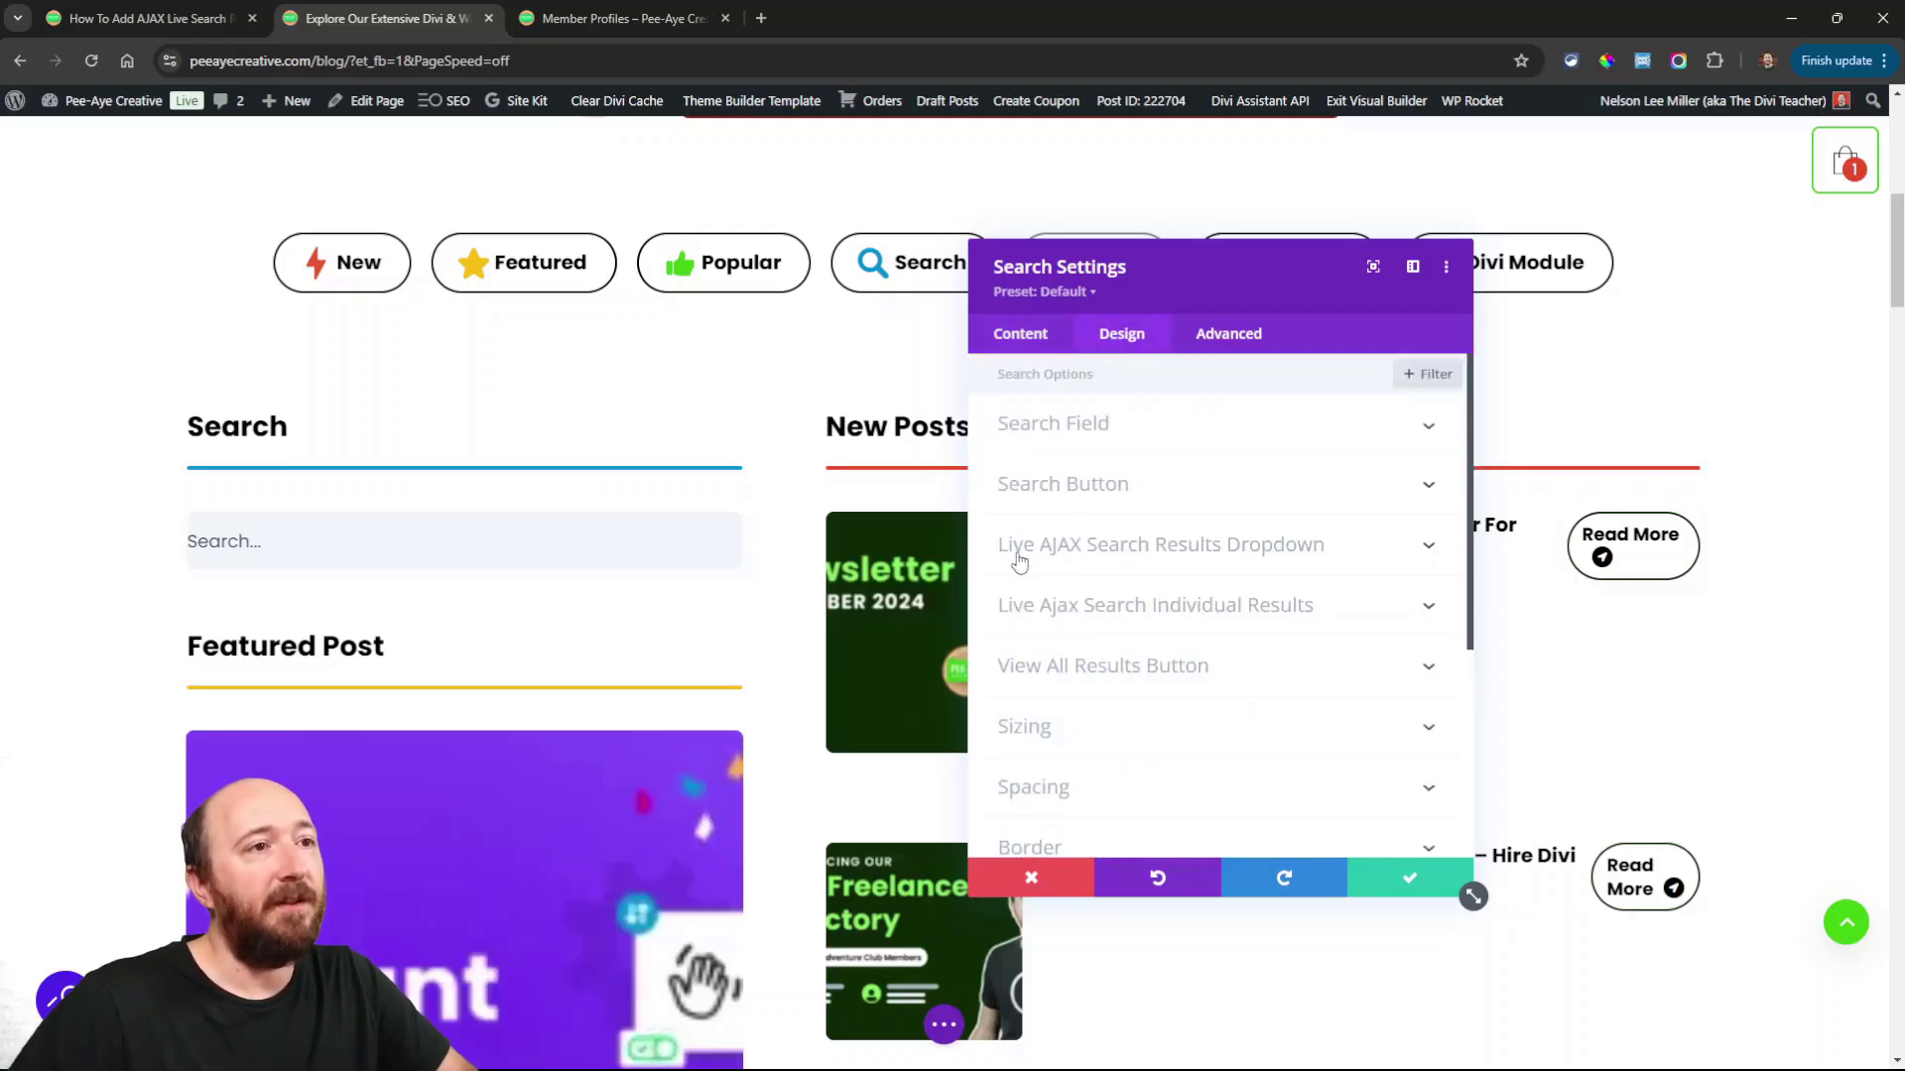
{"action": "left_click", "coordinate": [1200, 558]}
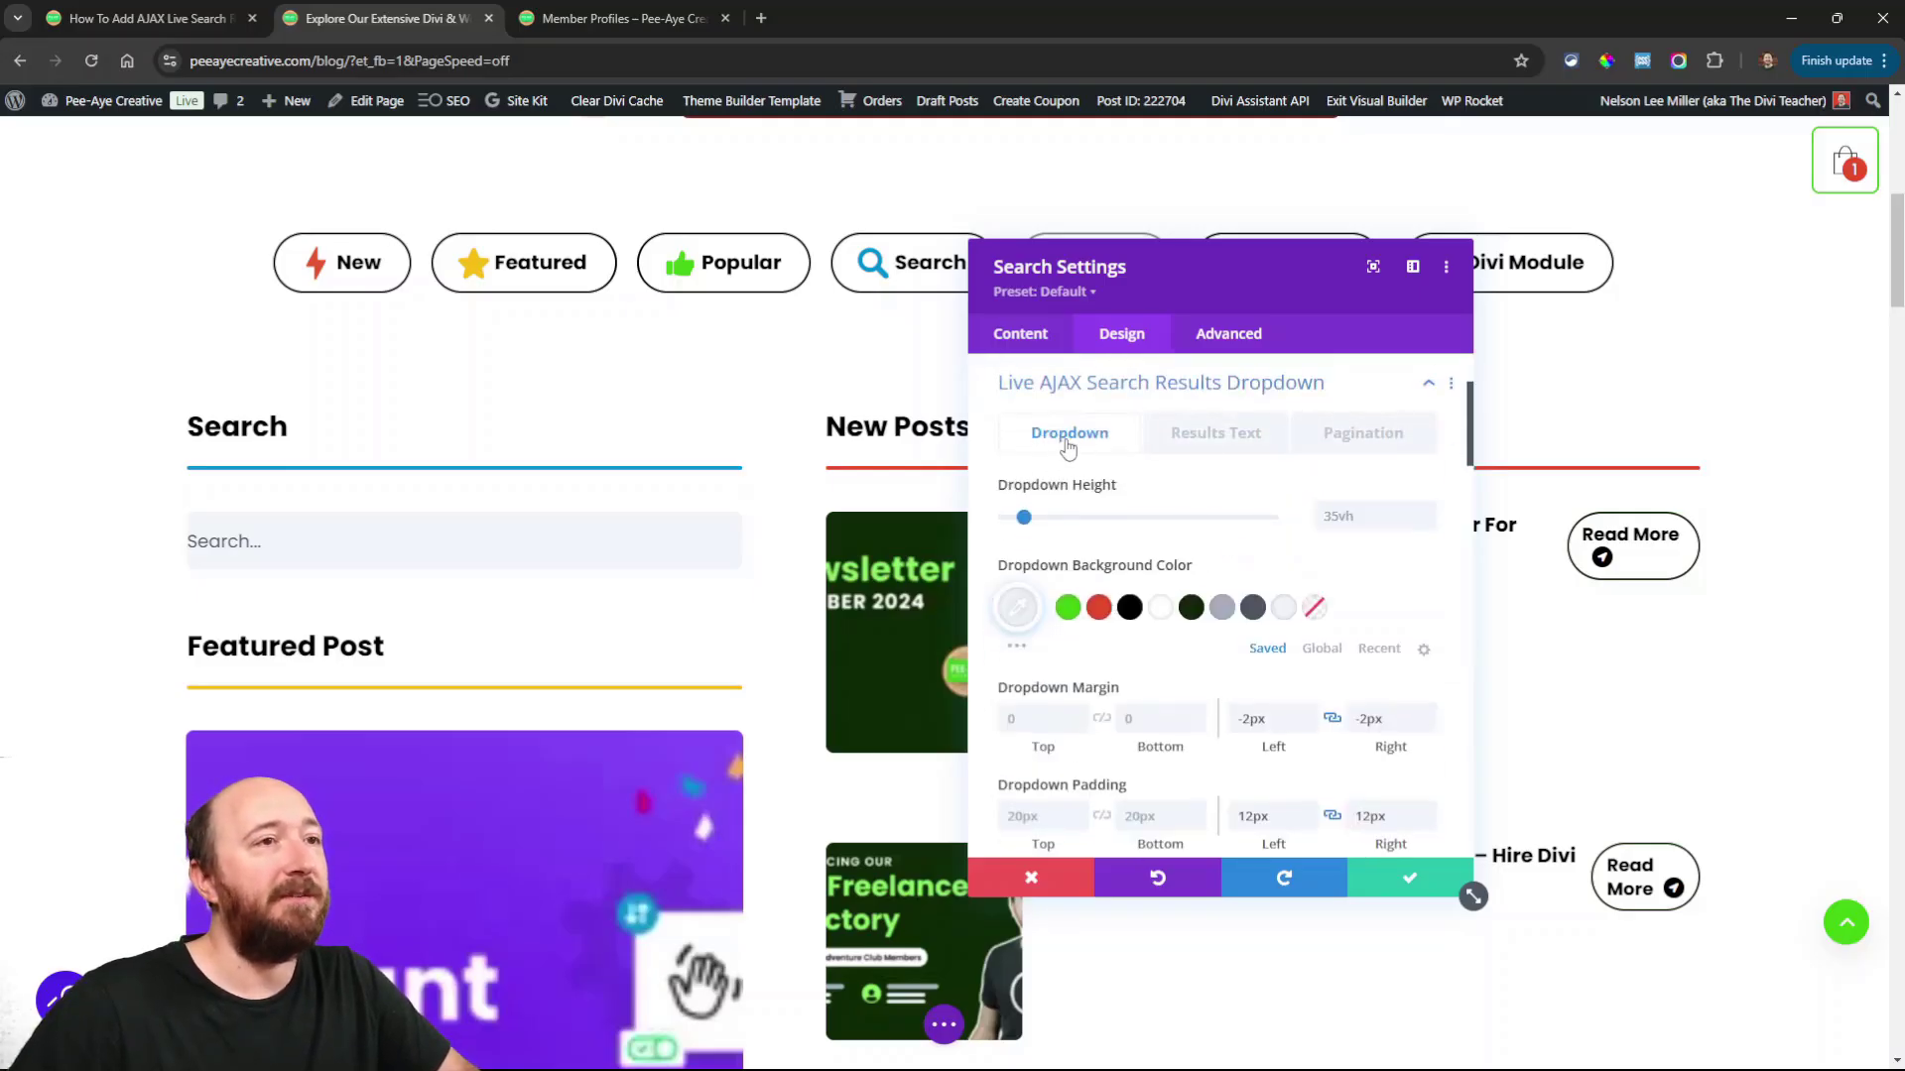
{"action": "left_click_drag", "start_coordinate": [1024, 518], "coordinate": [1046, 517]}
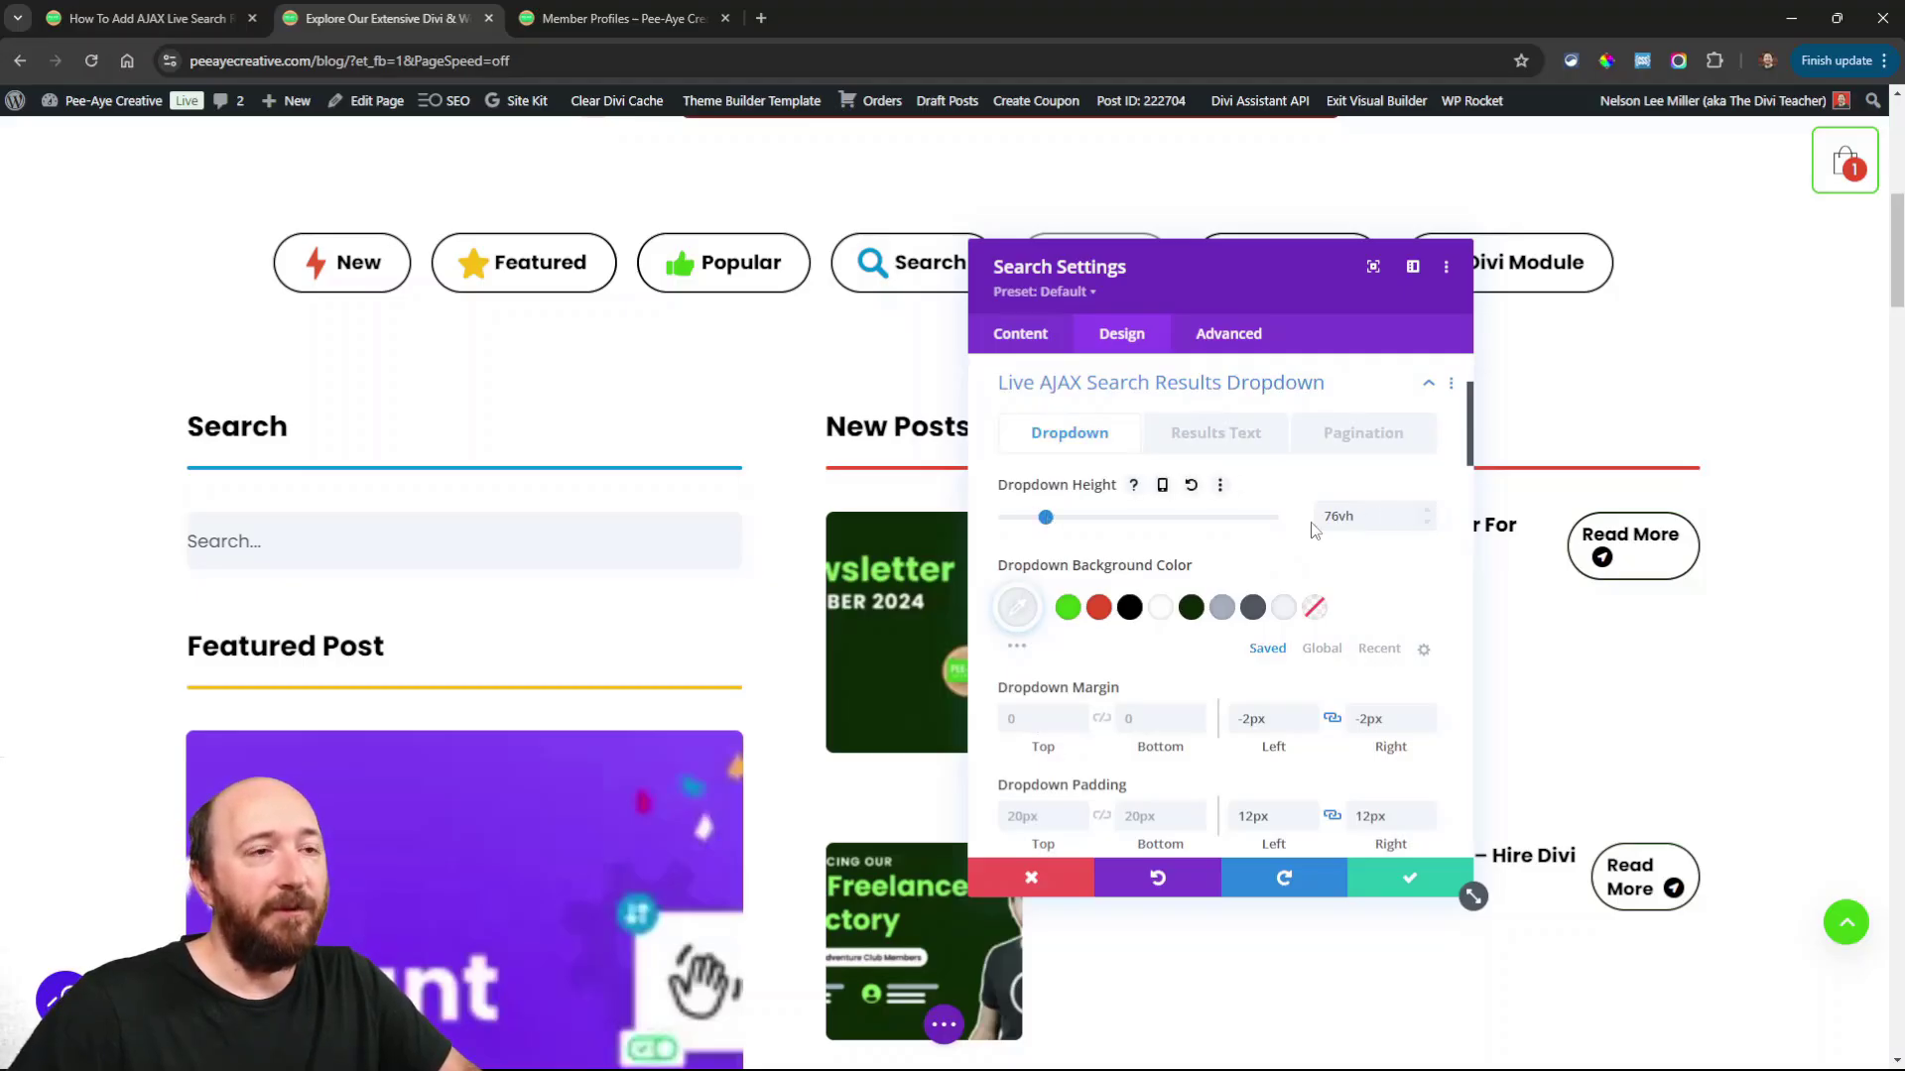
{"action": "left_click", "coordinate": [1190, 485]}
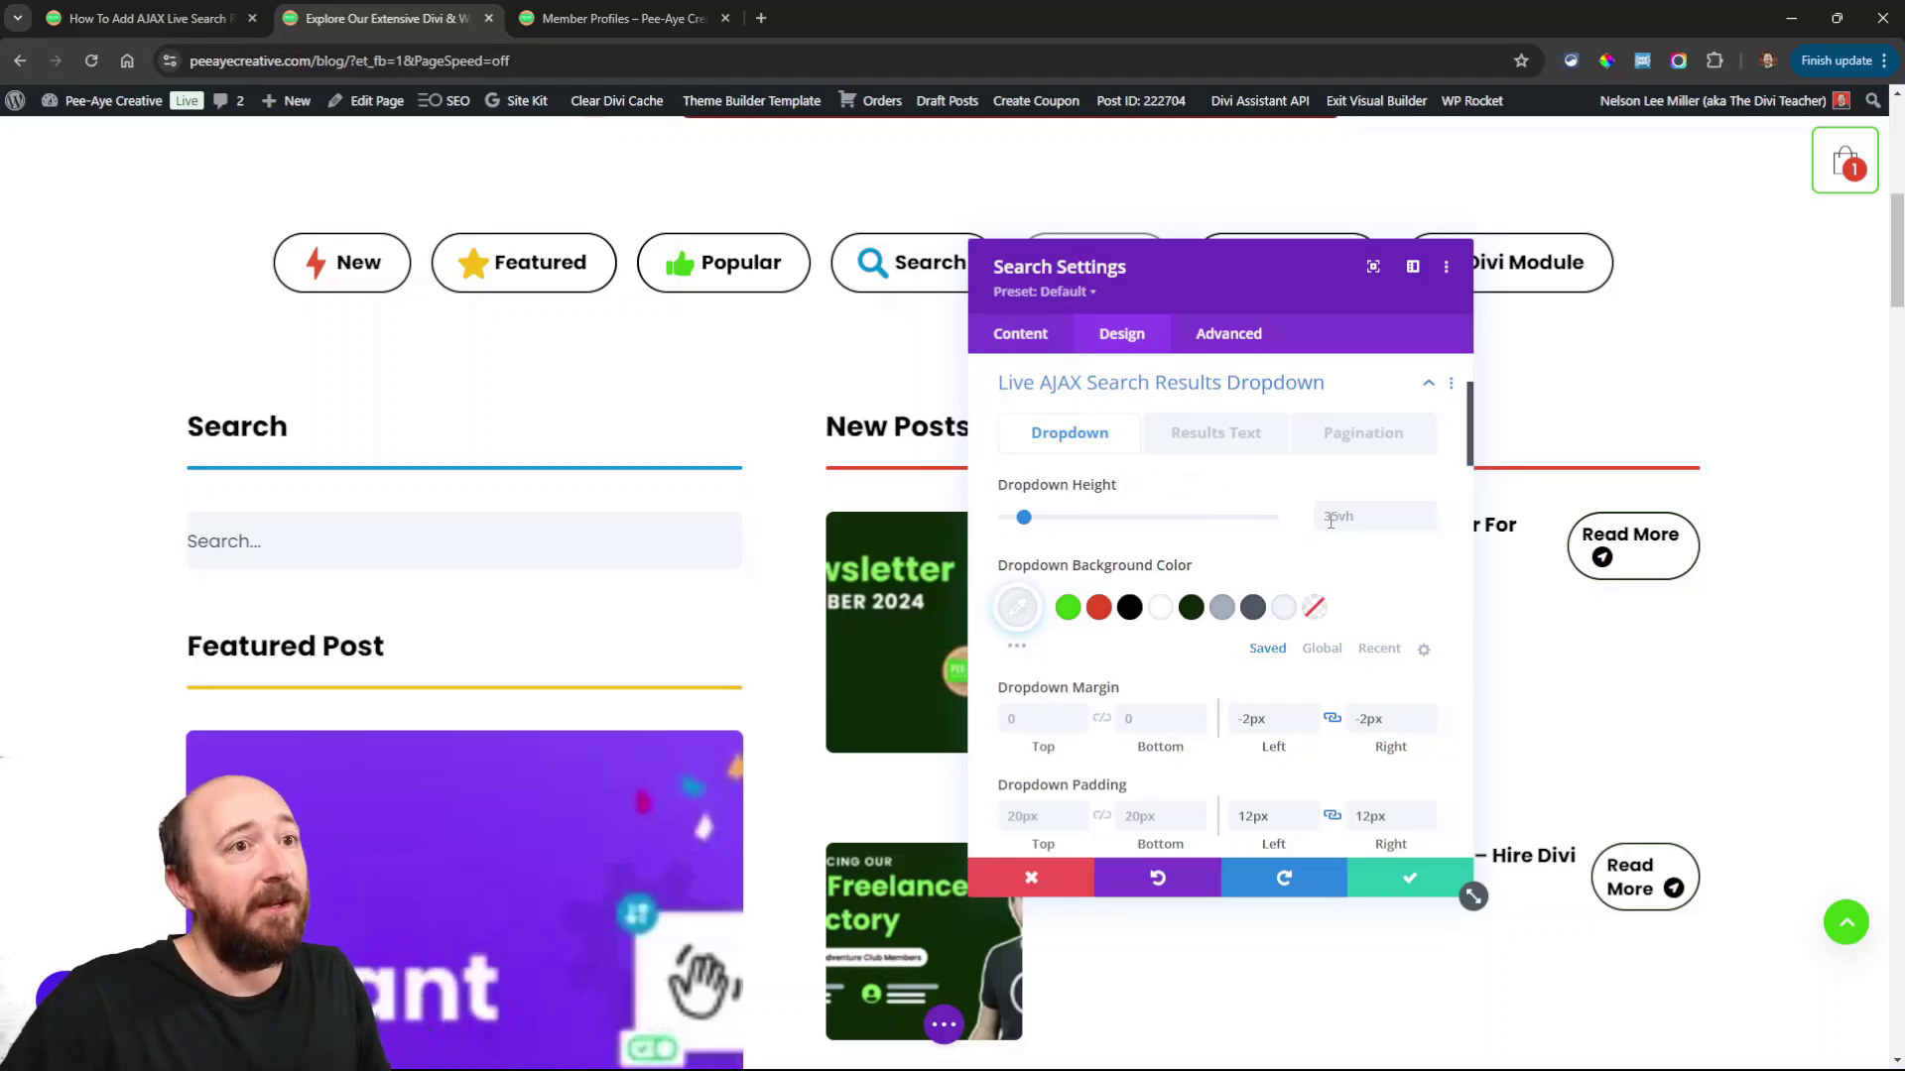
{"action": "left_click", "coordinate": [1429, 513]}
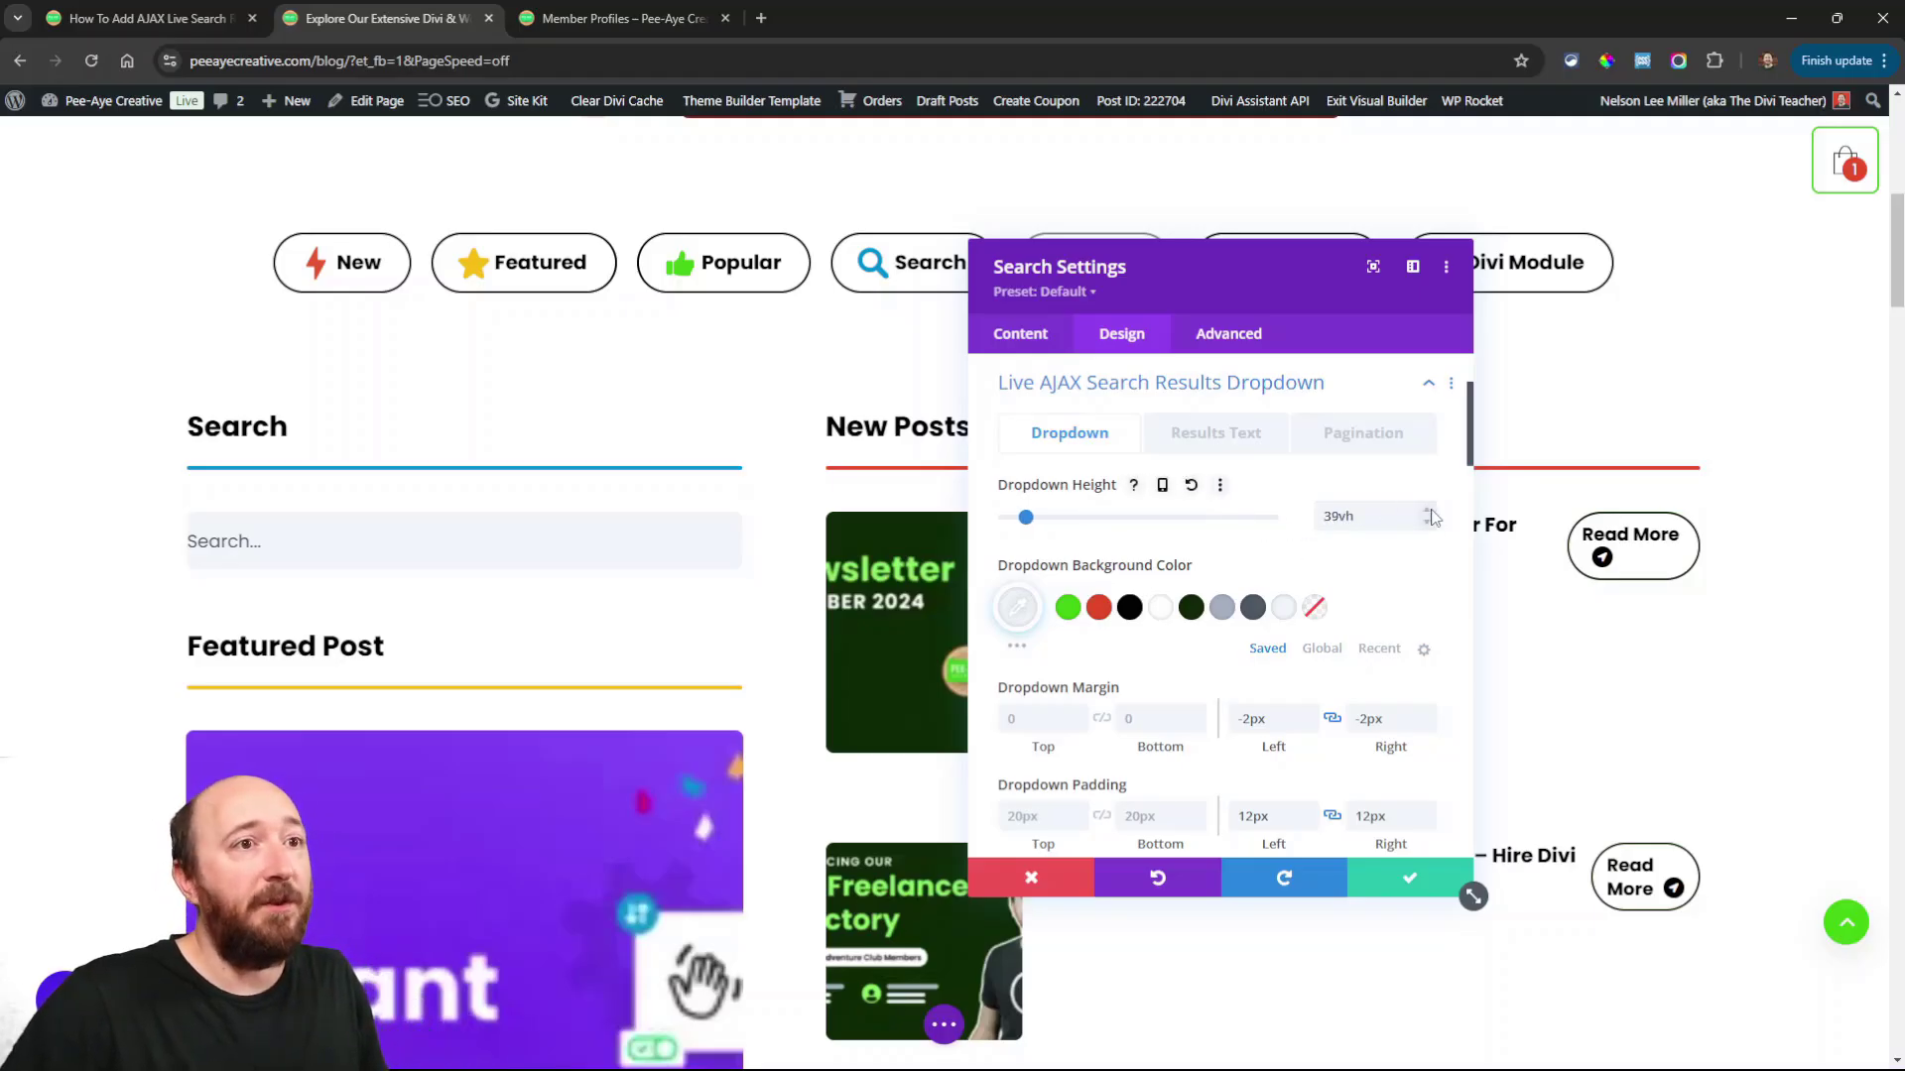
{"action": "left_click", "coordinate": [1430, 513]}
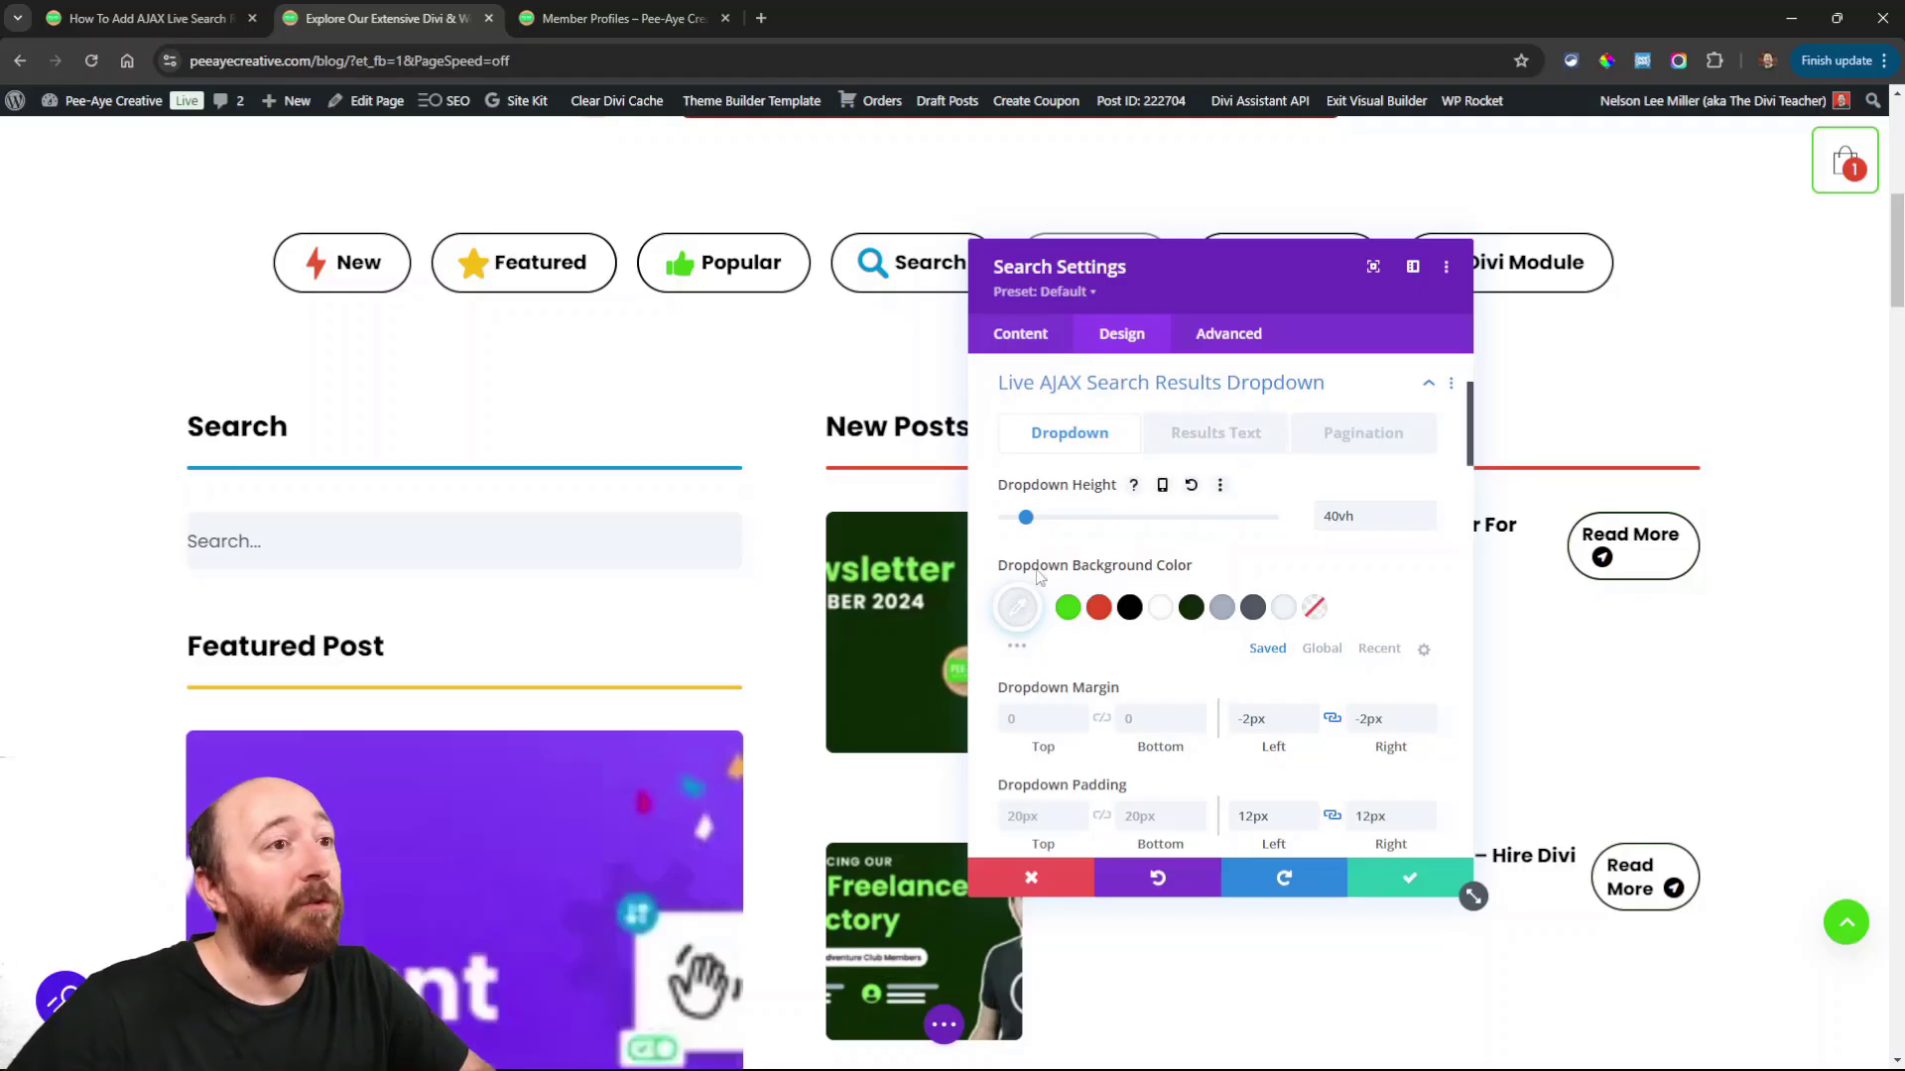
Review the results dropdown's background, margin, padding, shadow, border radius, scrollbar and border options
{"action": "scroll", "coordinate": [1240, 523], "scroll_direction": "down", "scroll_amount": 2}
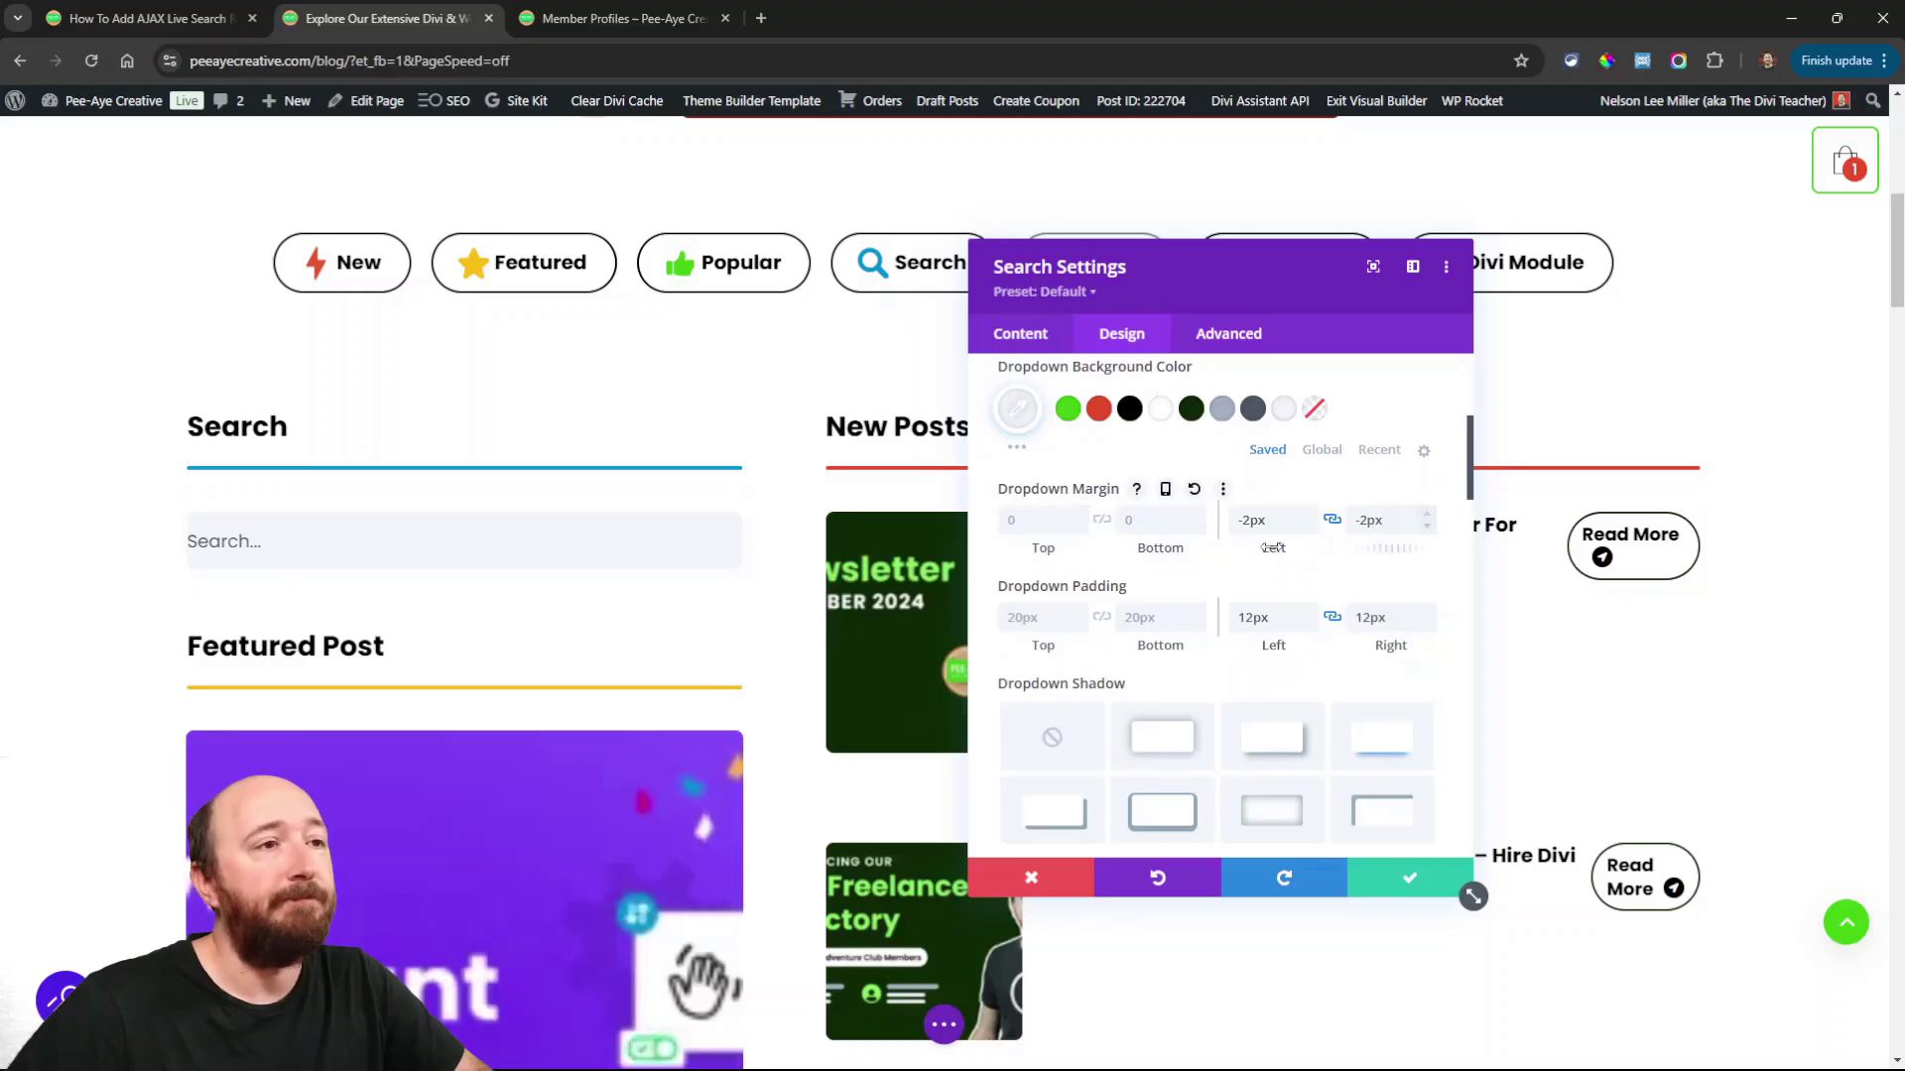
{"action": "scroll", "coordinate": [1388, 549], "scroll_direction": "down", "scroll_amount": 2}
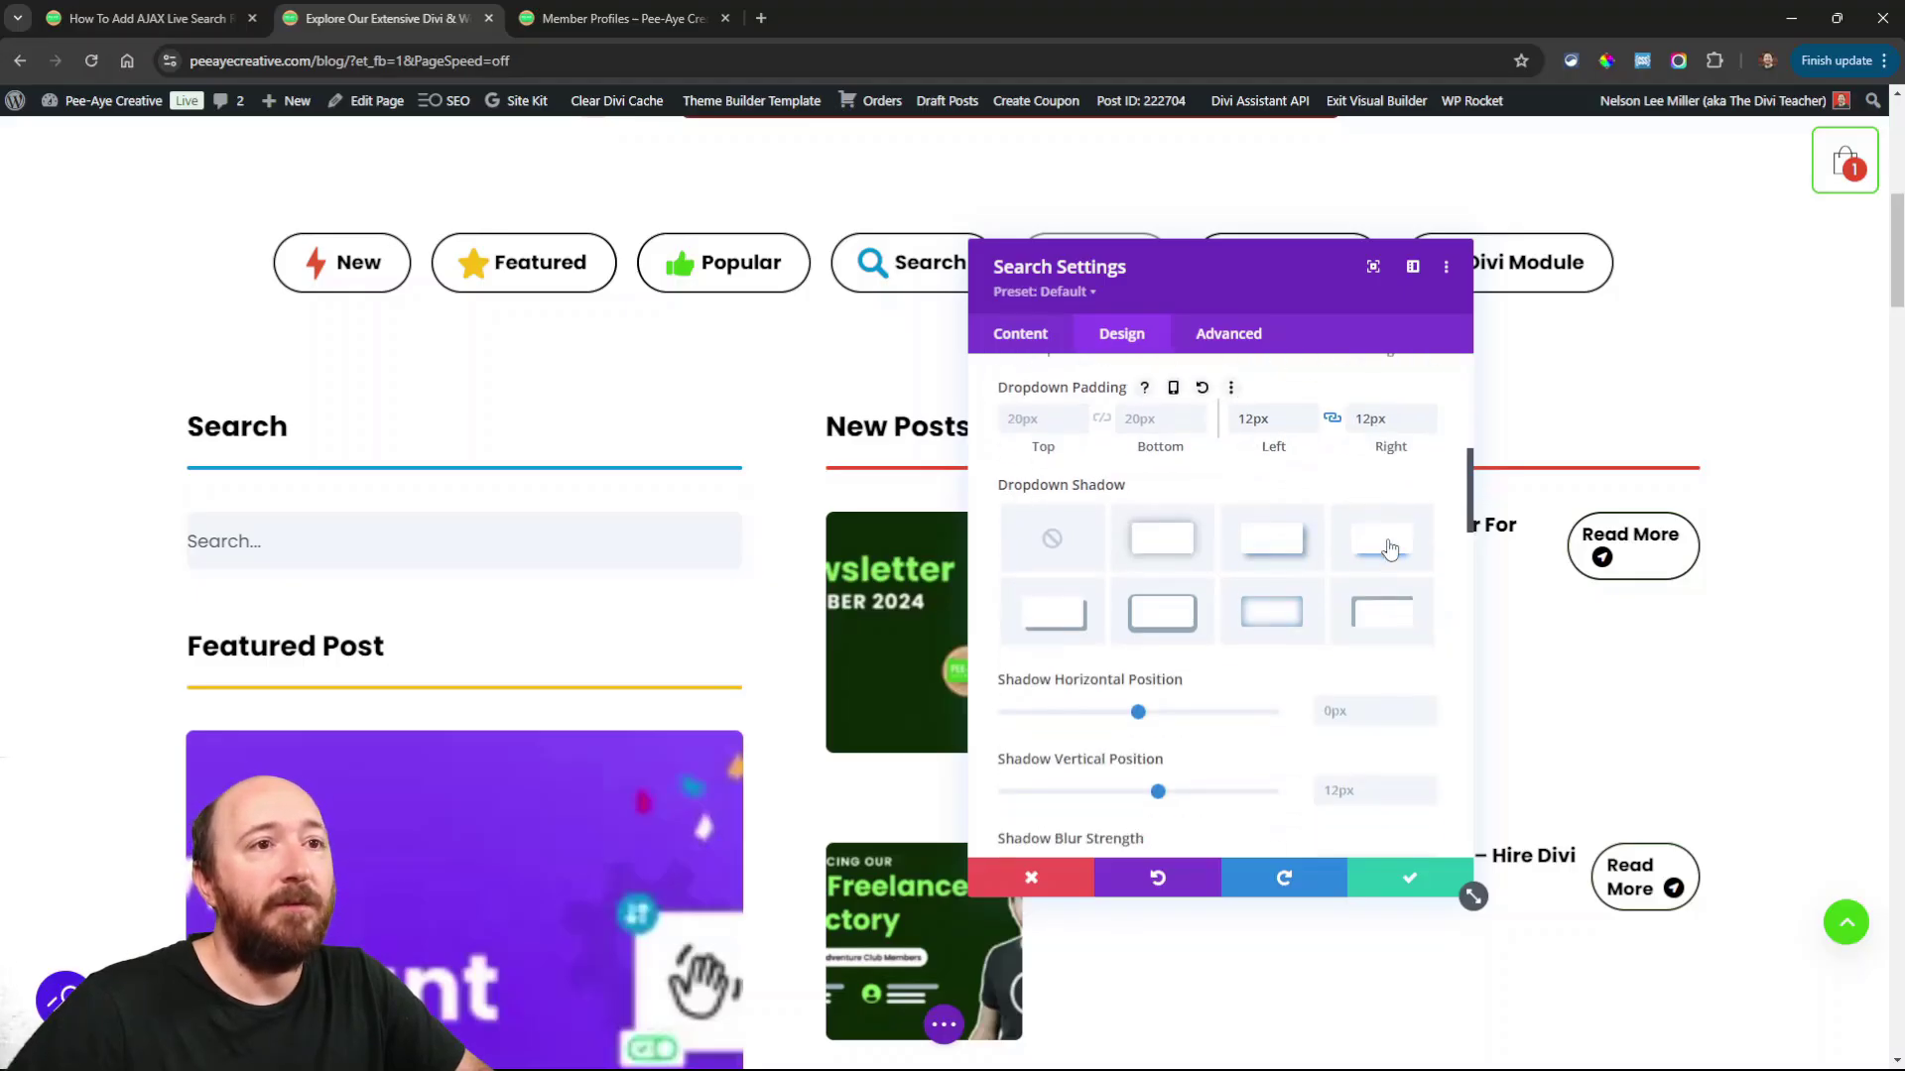
{"action": "scroll", "coordinate": [1217, 629], "scroll_direction": "down", "scroll_amount": 2}
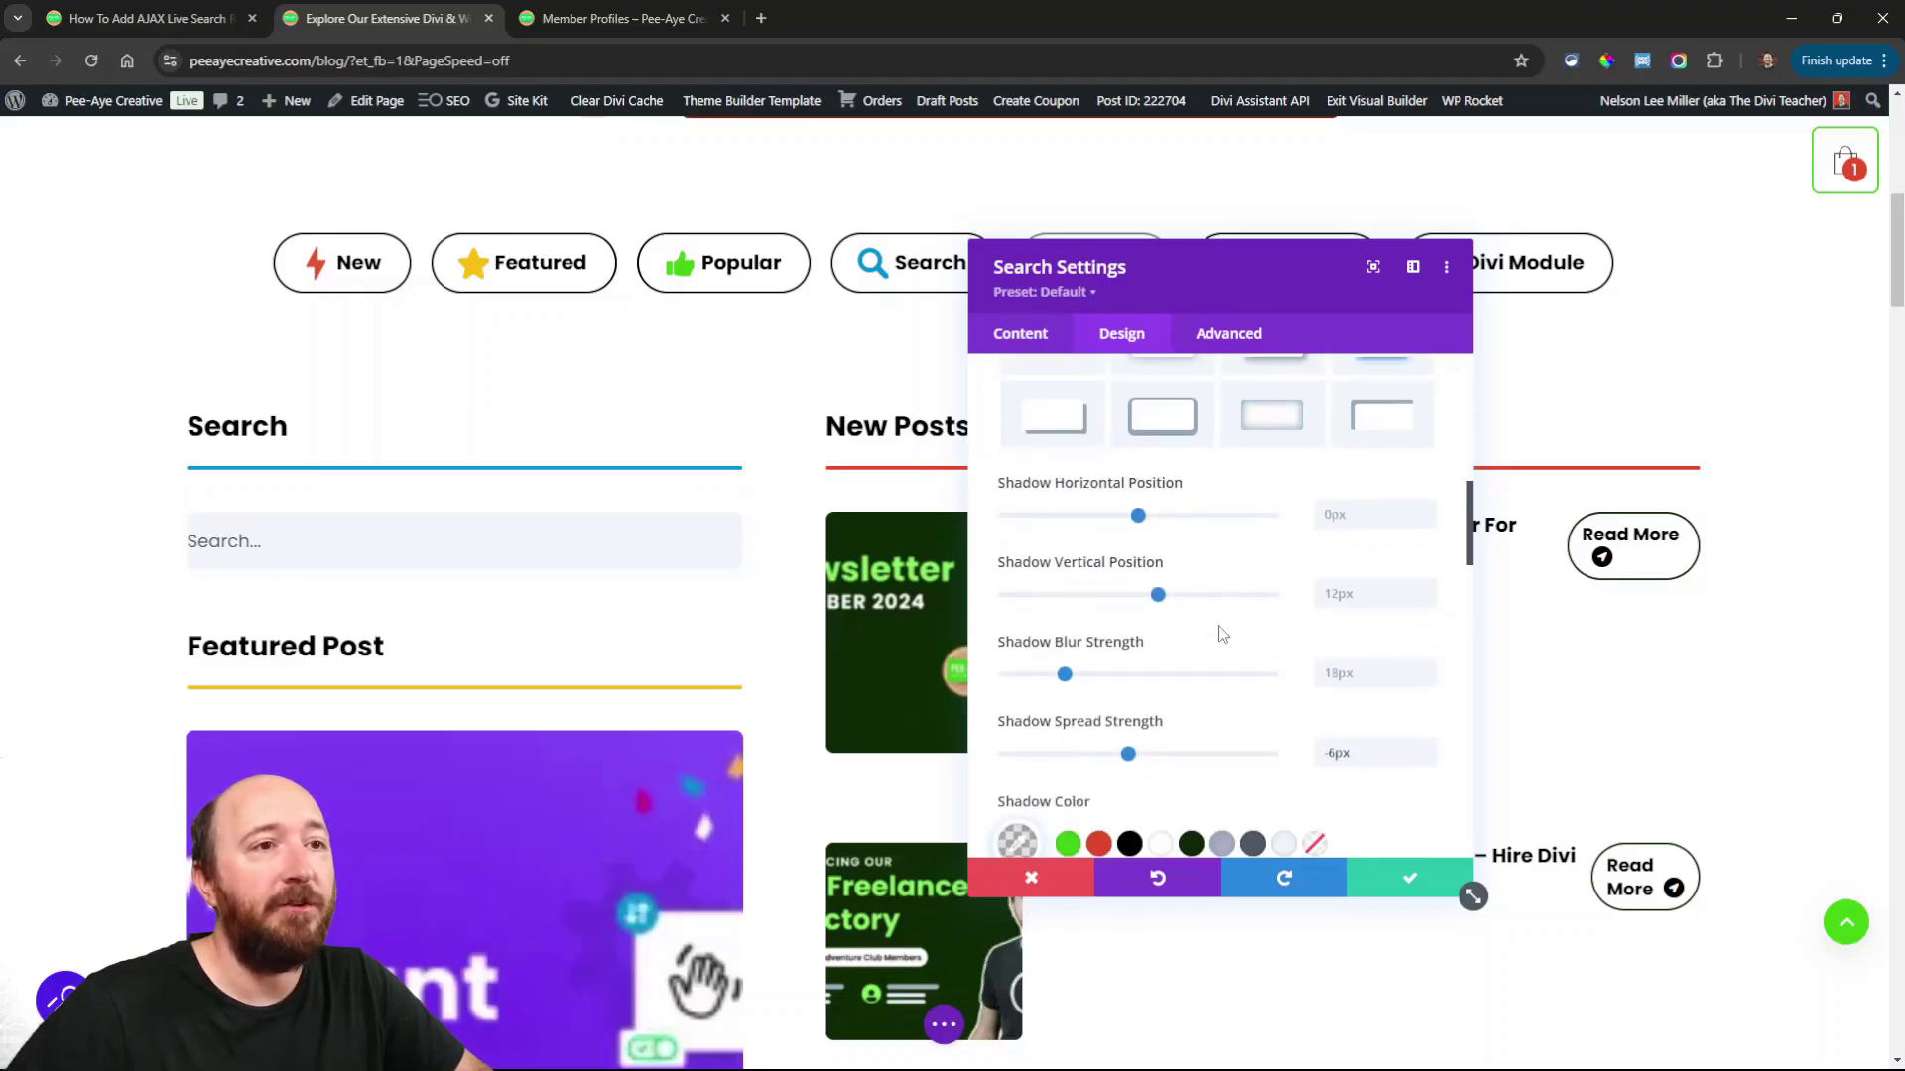
{"action": "scroll", "coordinate": [1014, 525], "scroll_direction": "down", "scroll_amount": 5}
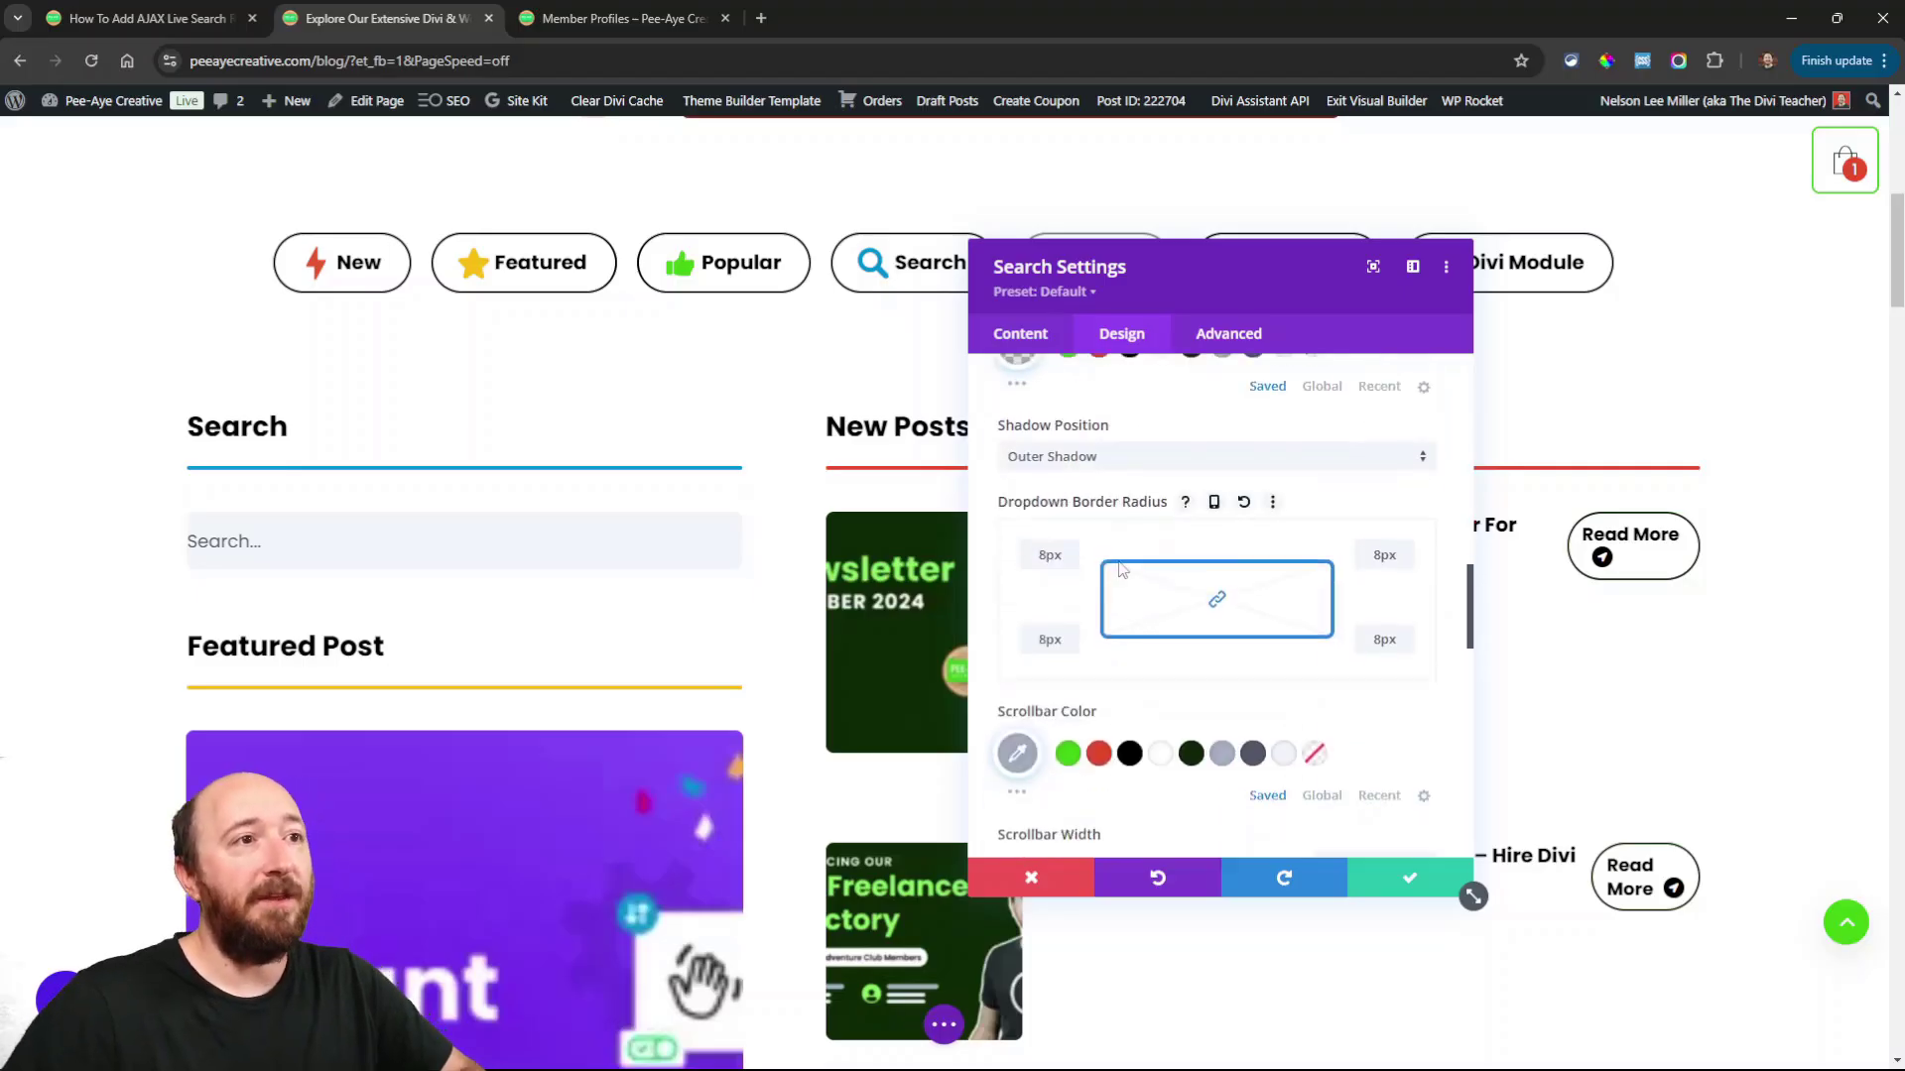
{"action": "scroll", "coordinate": [1204, 583], "scroll_direction": "down", "scroll_amount": 4}
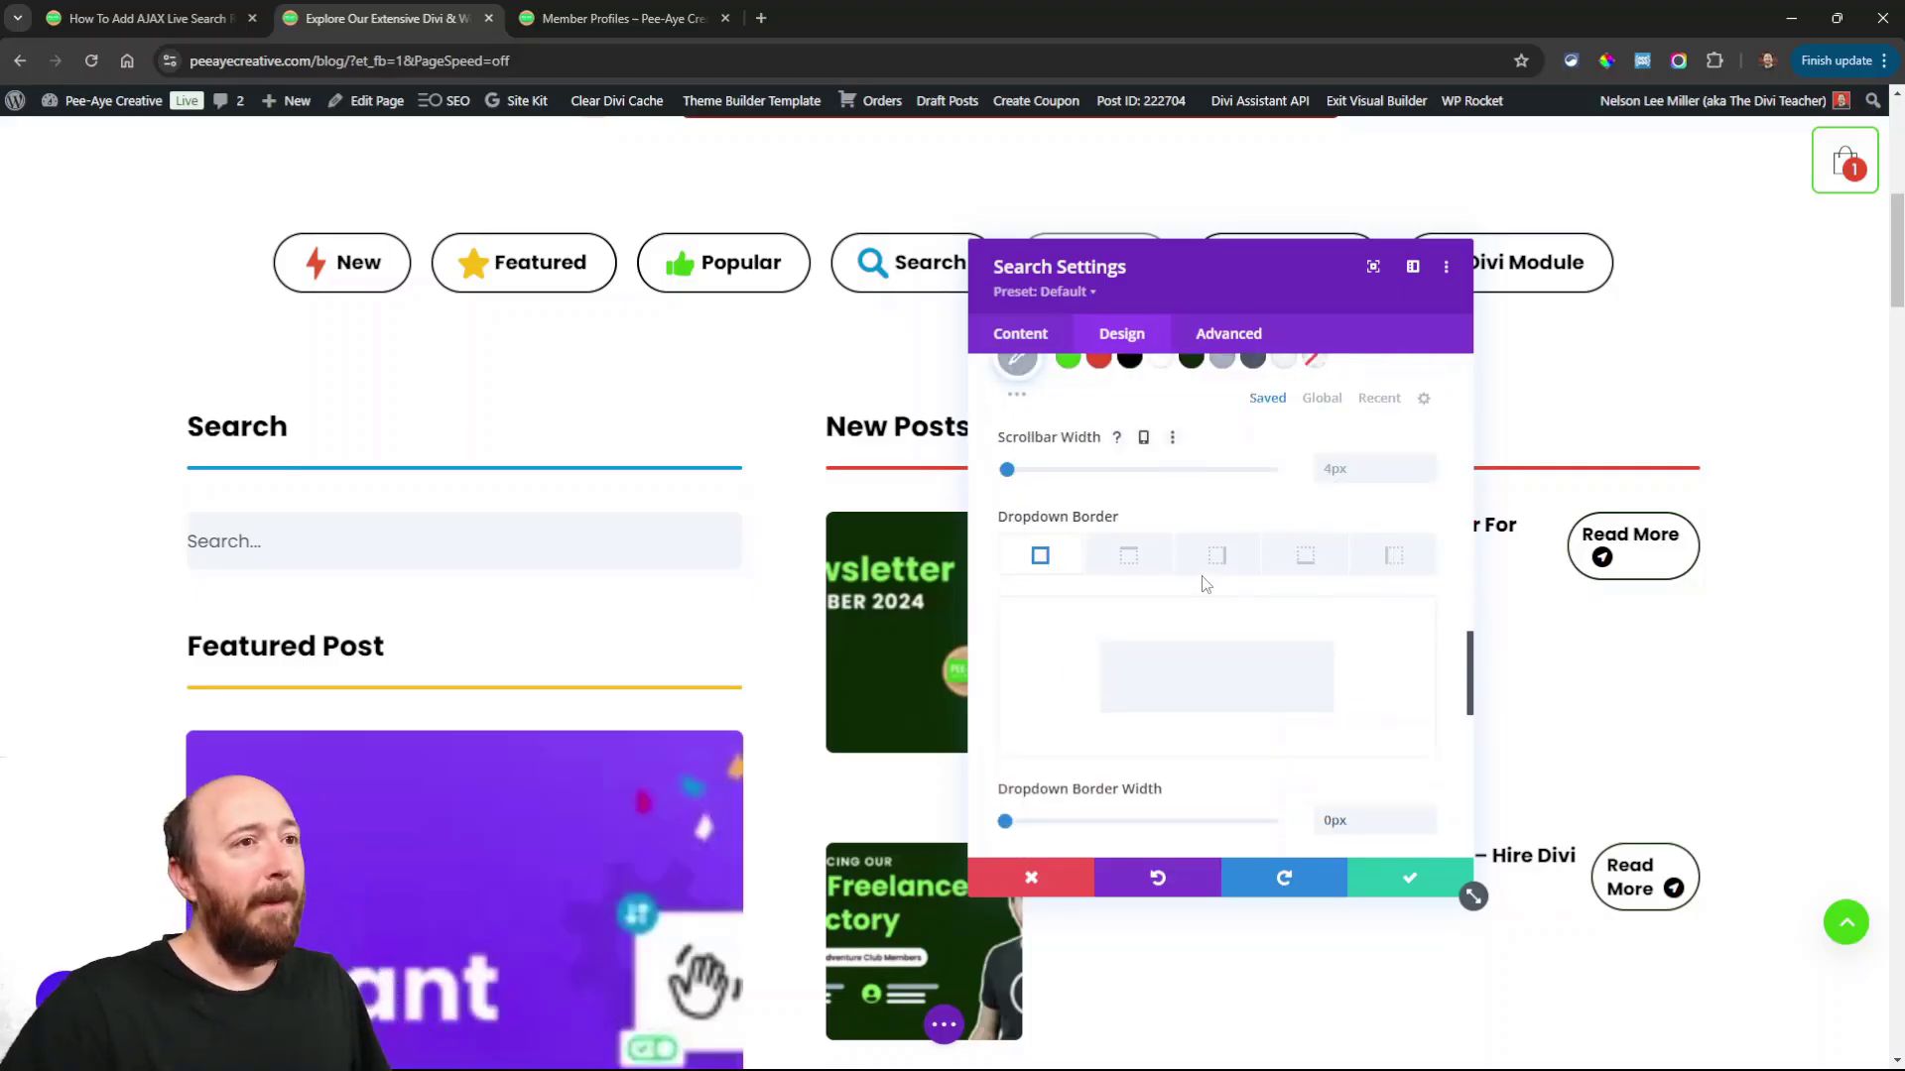
{"action": "scroll", "coordinate": [1111, 565], "scroll_direction": "up", "scroll_amount": 1}
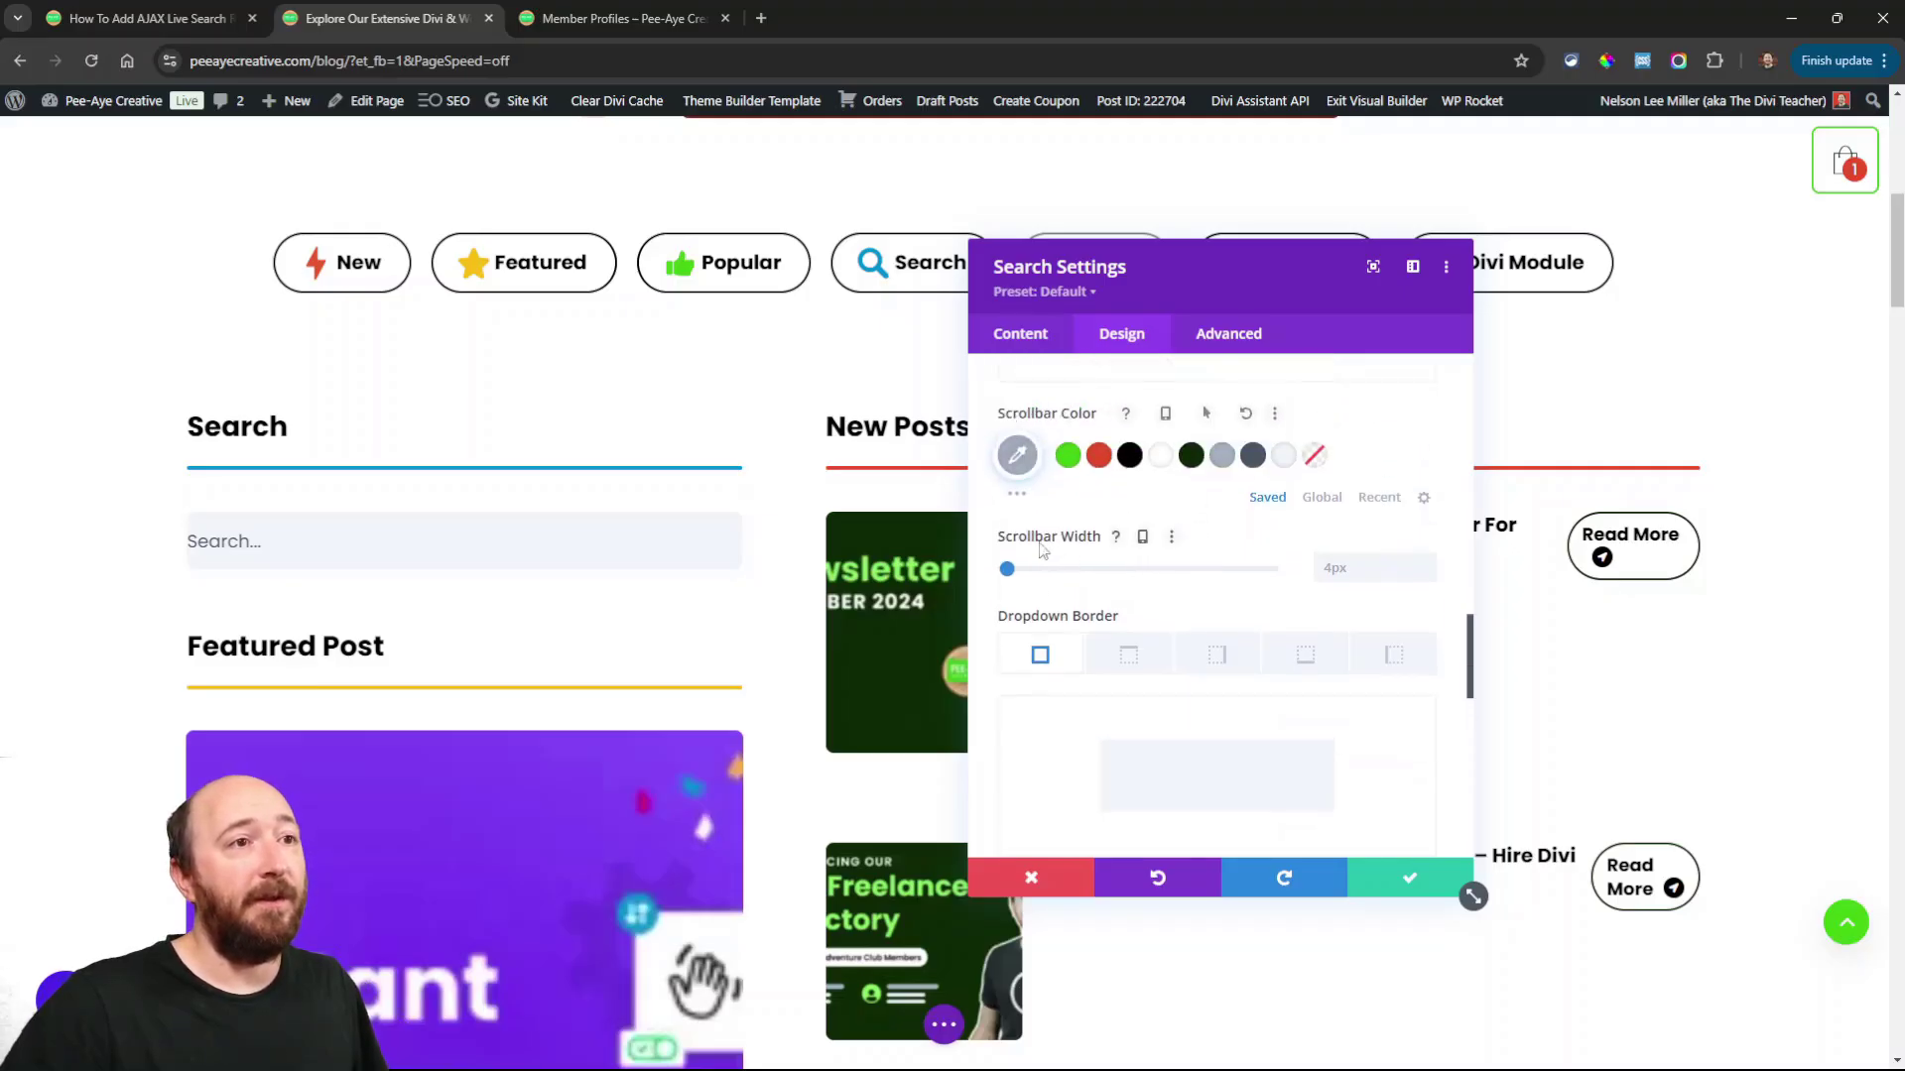
{"action": "scroll", "coordinate": [1227, 564], "scroll_direction": "down", "scroll_amount": 6}
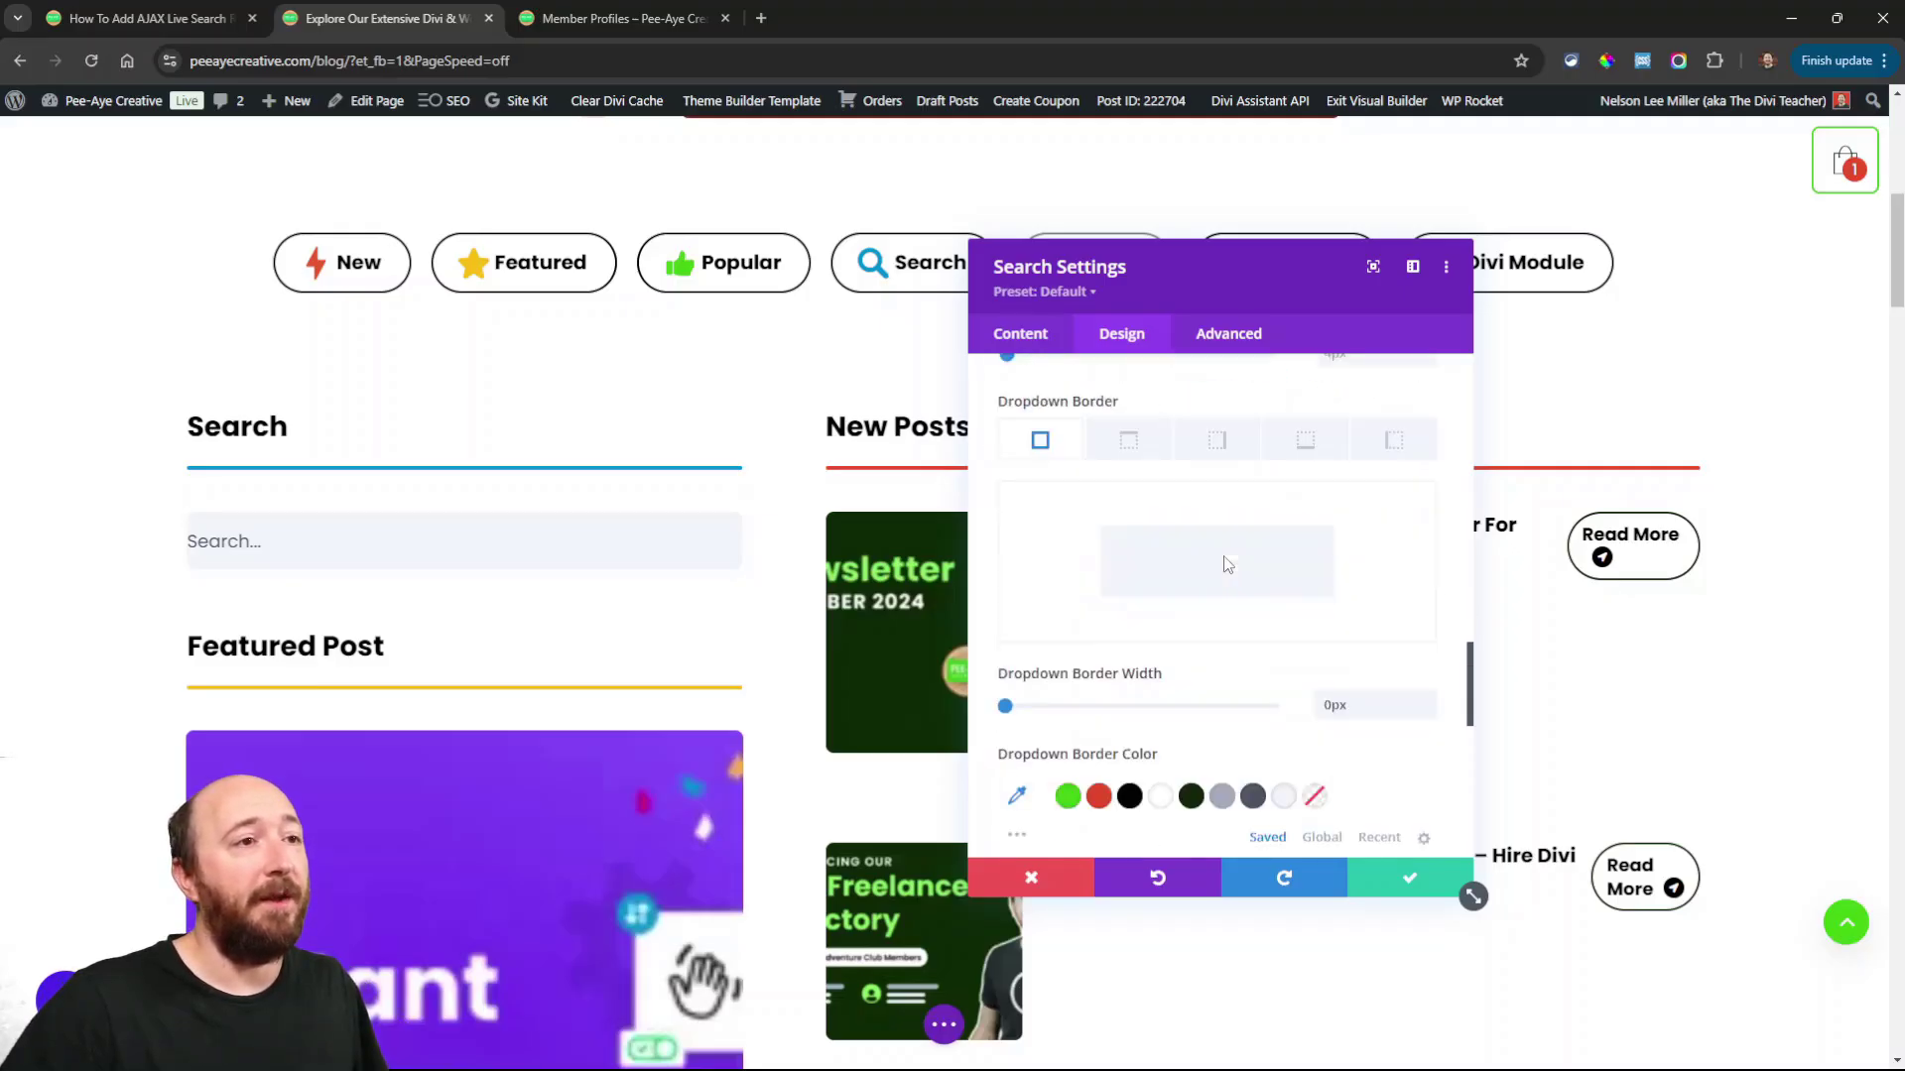
{"action": "scroll", "coordinate": [1228, 565], "scroll_direction": "up", "scroll_amount": 10}
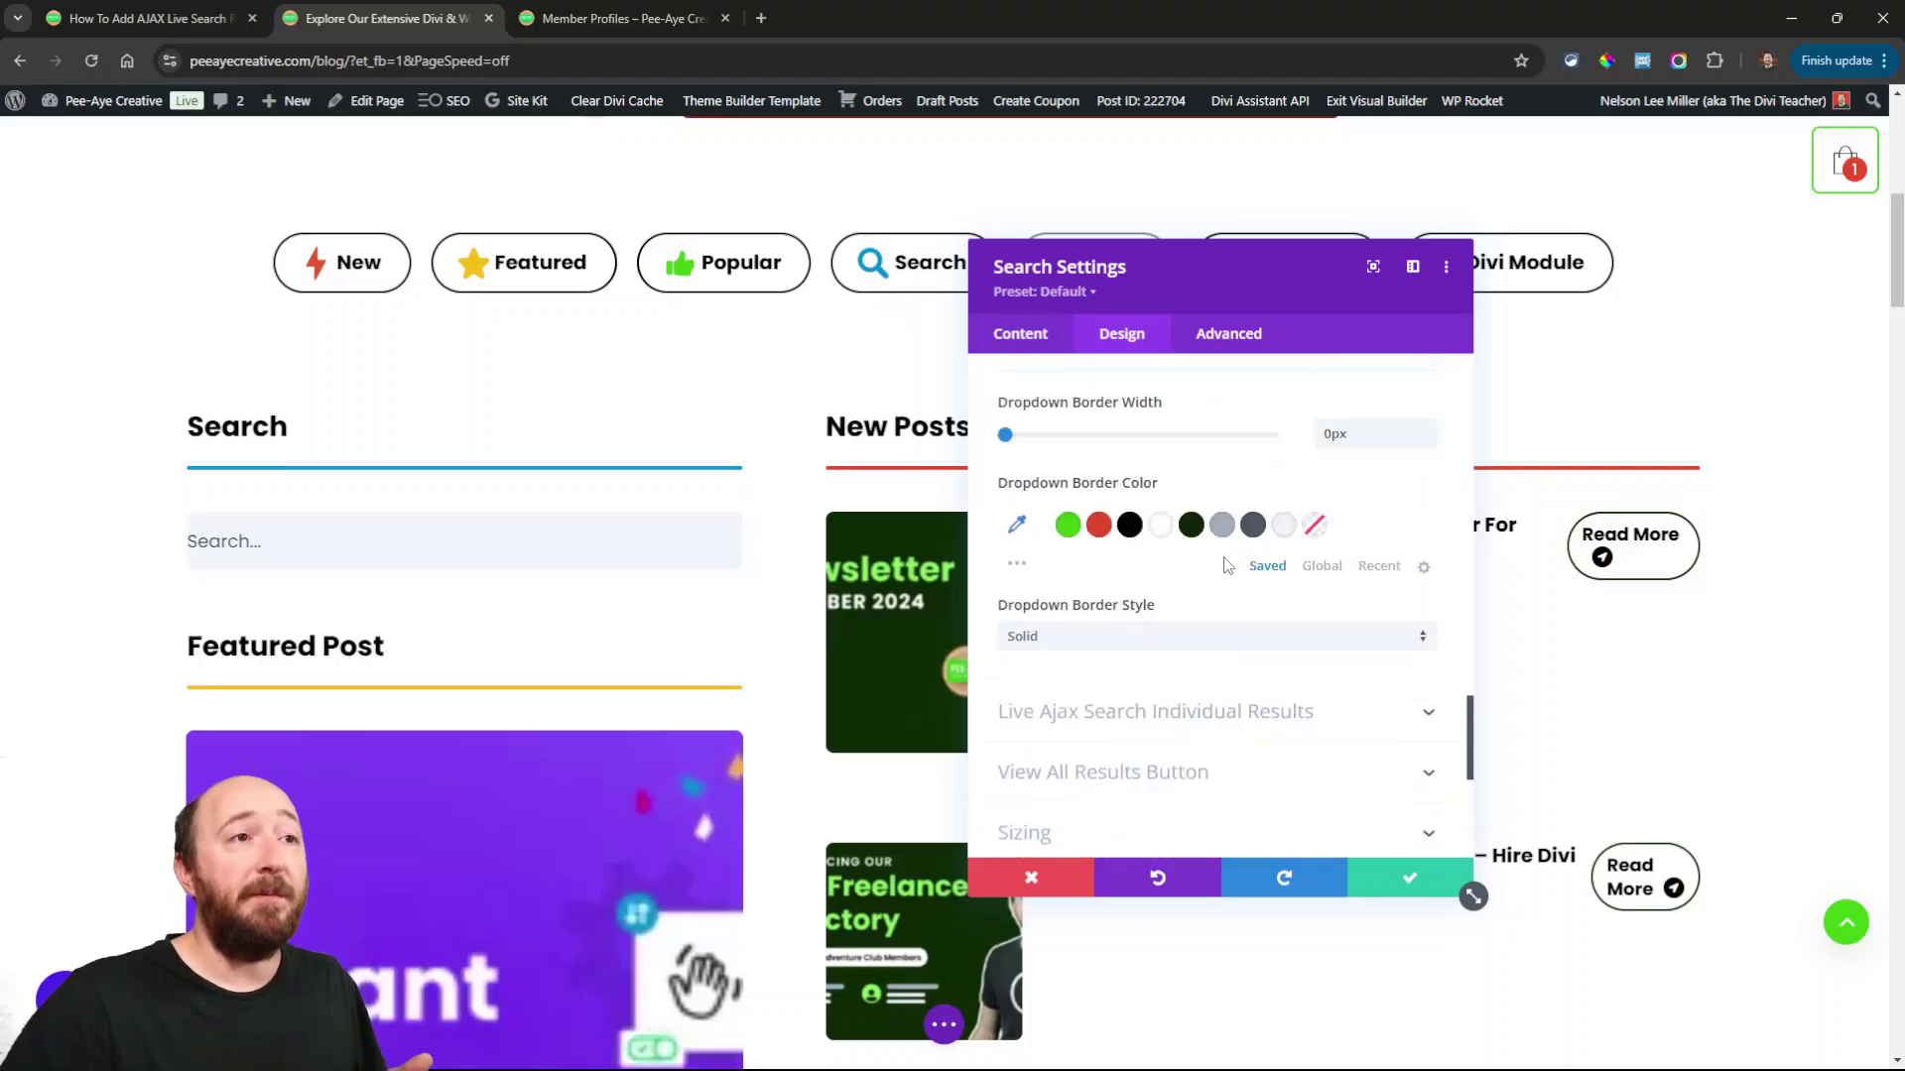
Review the Results Text and Pagination font options of the live results dropdown, including the active page styles
{"action": "scroll", "coordinate": [1201, 580], "scroll_direction": "up", "scroll_amount": 2}
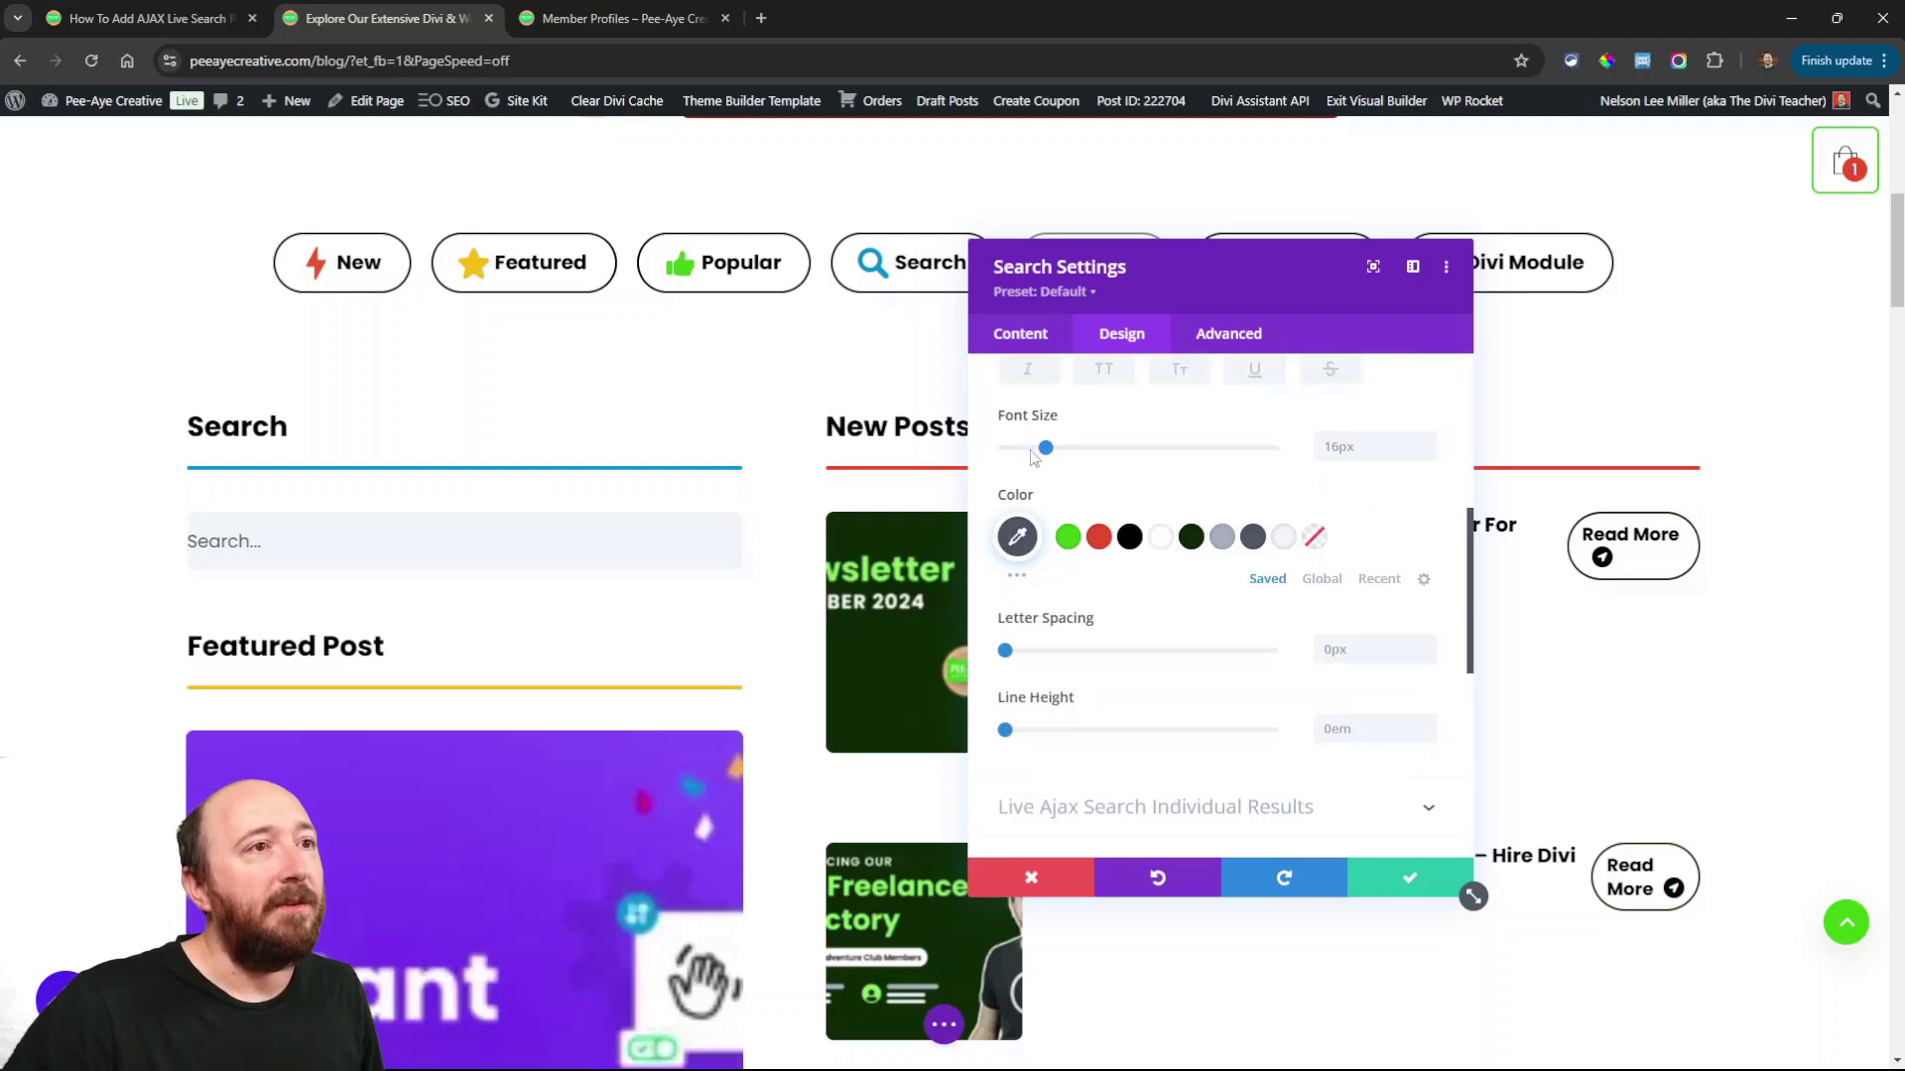
{"action": "scroll", "coordinate": [1098, 526], "scroll_direction": "down", "scroll_amount": 4}
{"action": "scroll", "coordinate": [1131, 563], "scroll_direction": "up", "scroll_amount": 9}
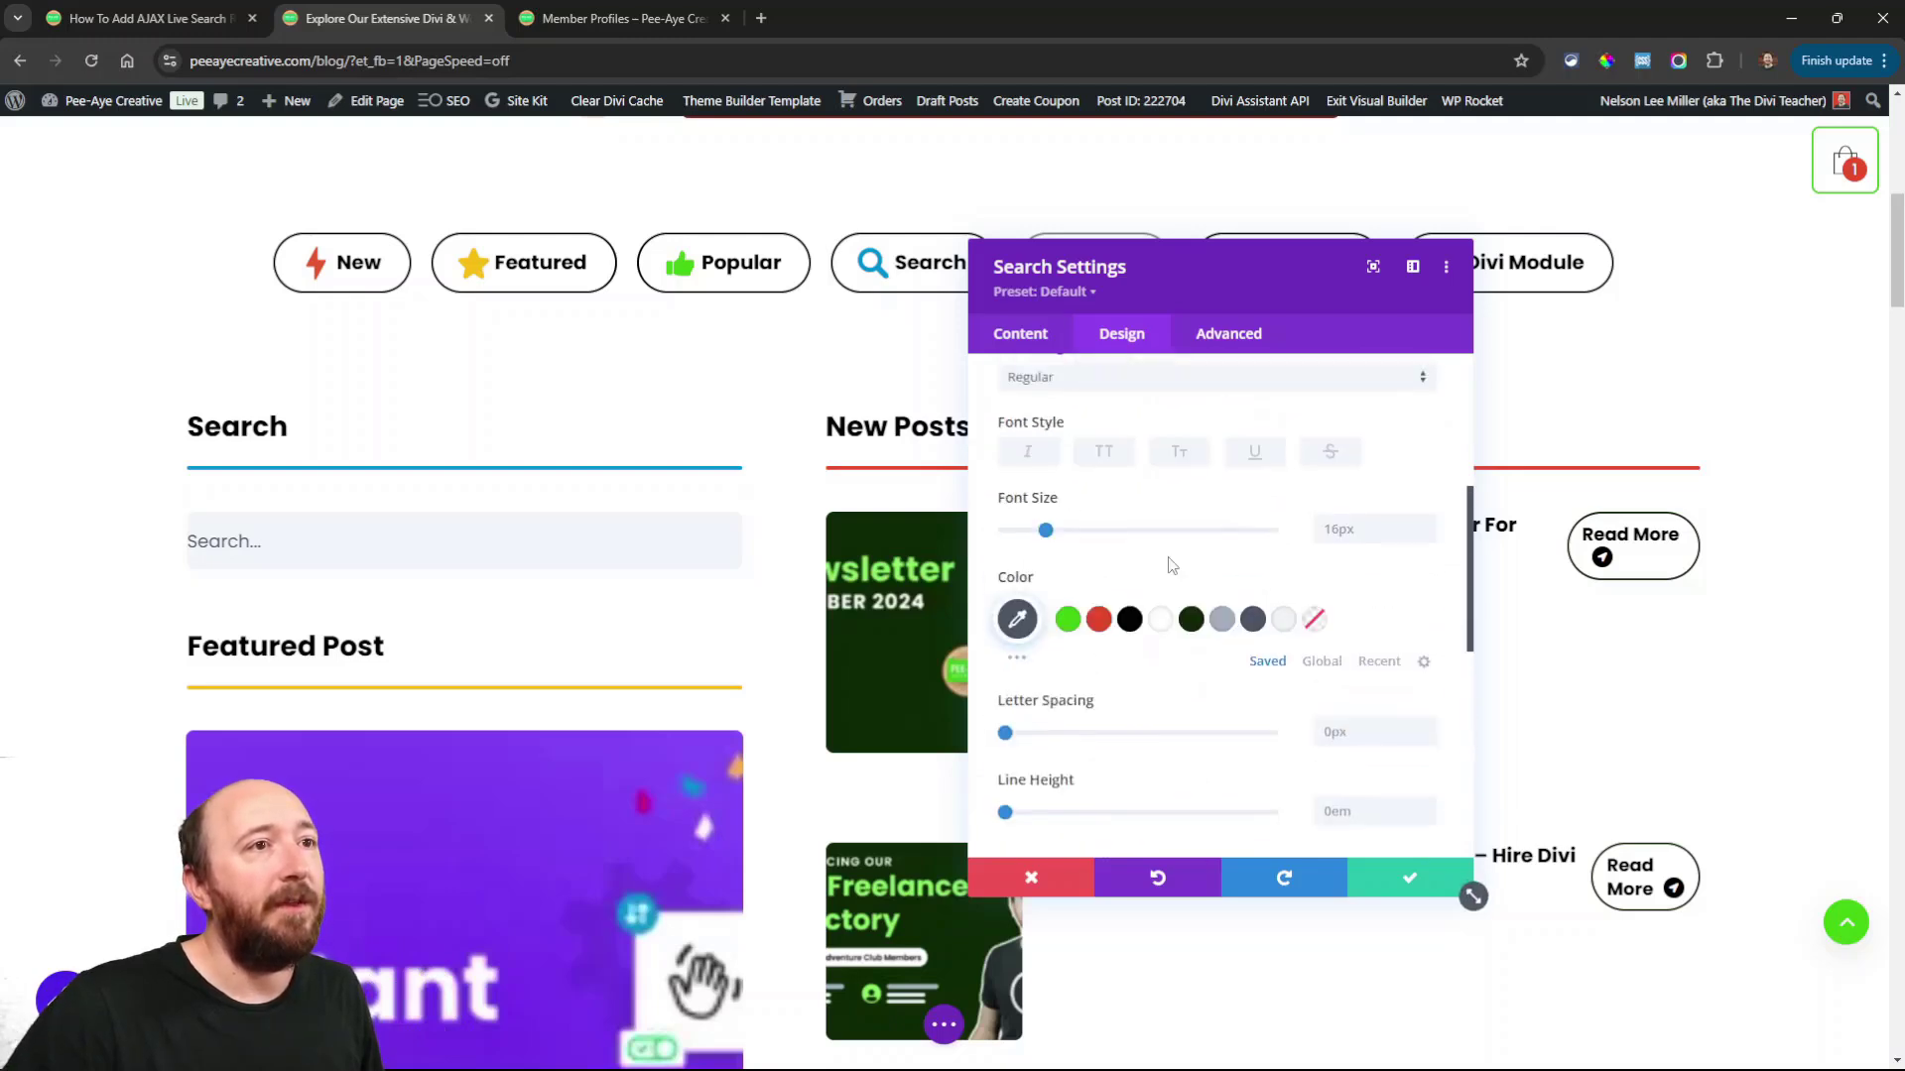
{"action": "left_click", "coordinate": [1334, 605]}
{"action": "scroll", "coordinate": [1063, 583], "scroll_direction": "down", "scroll_amount": 4}
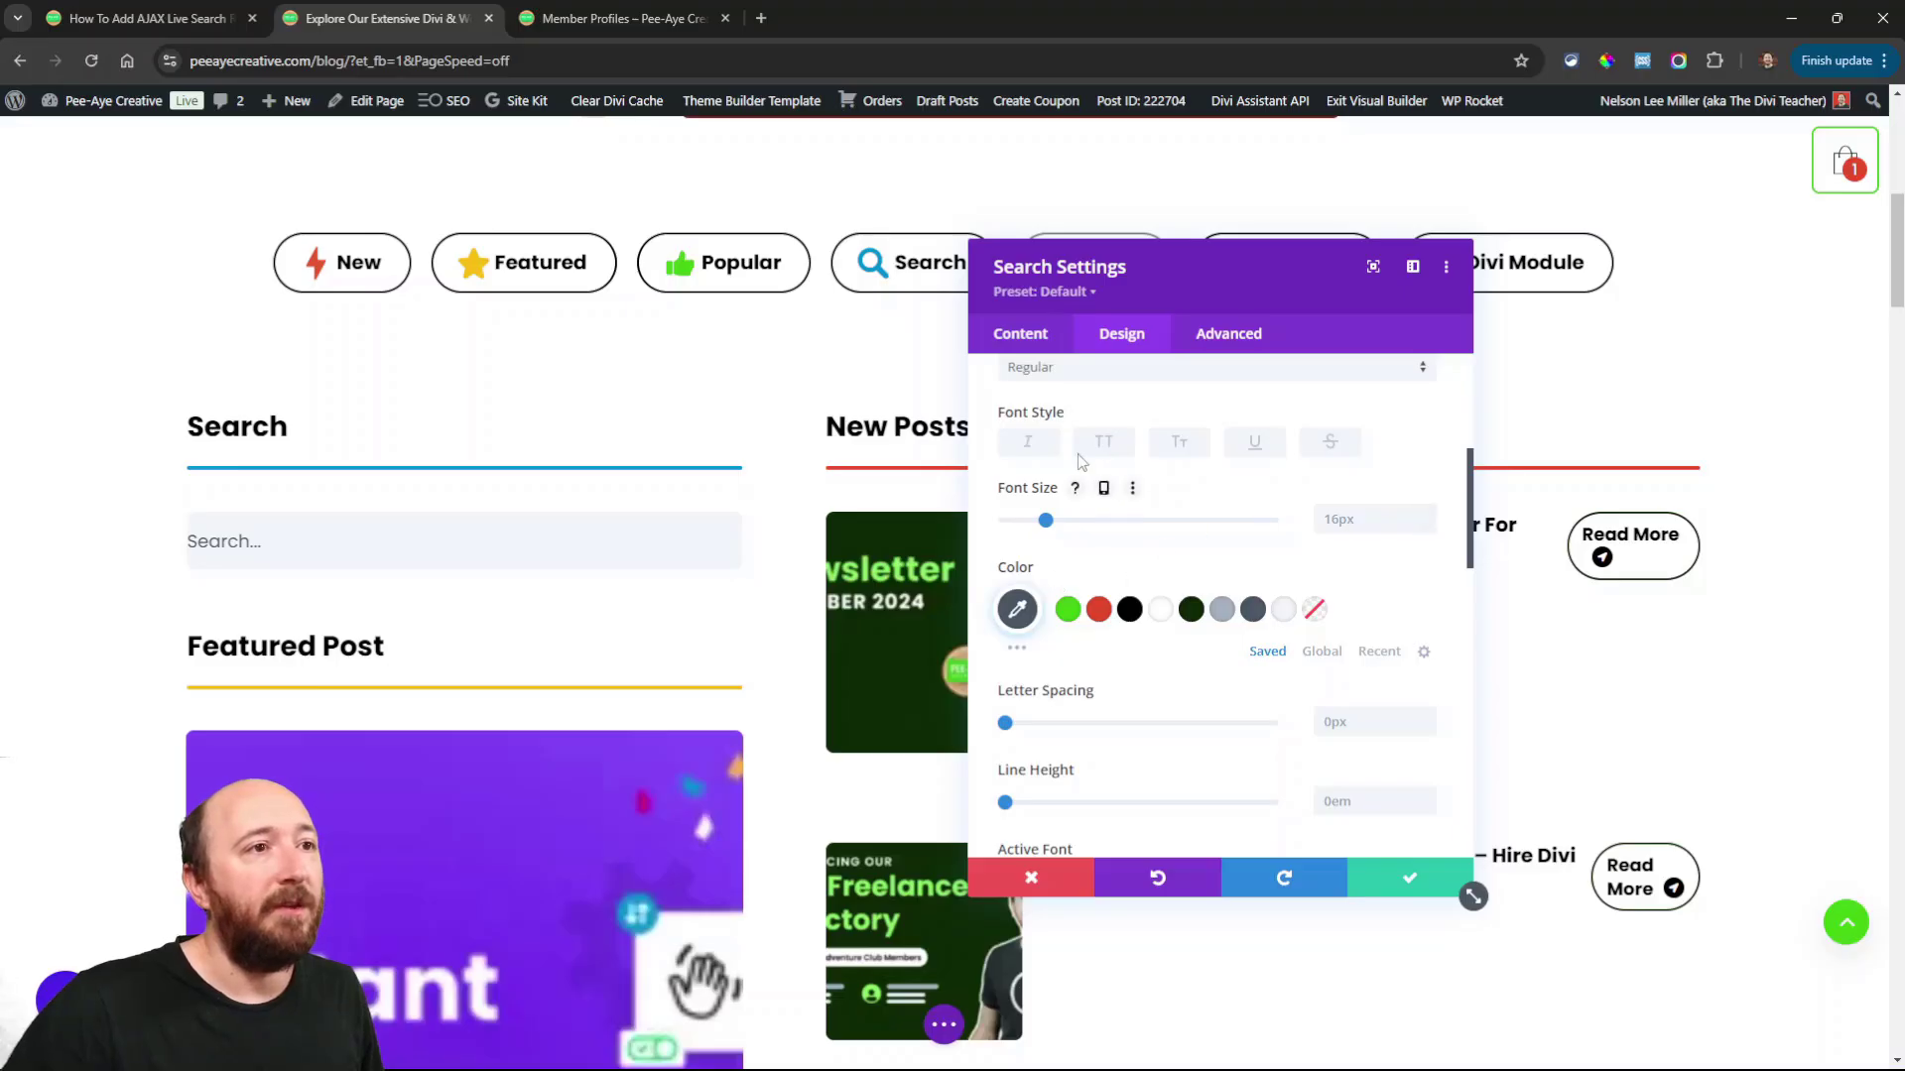
{"action": "scroll", "coordinate": [1203, 561], "scroll_direction": "down", "scroll_amount": 4}
{"action": "scroll", "coordinate": [1180, 560], "scroll_direction": "down", "scroll_amount": 6}
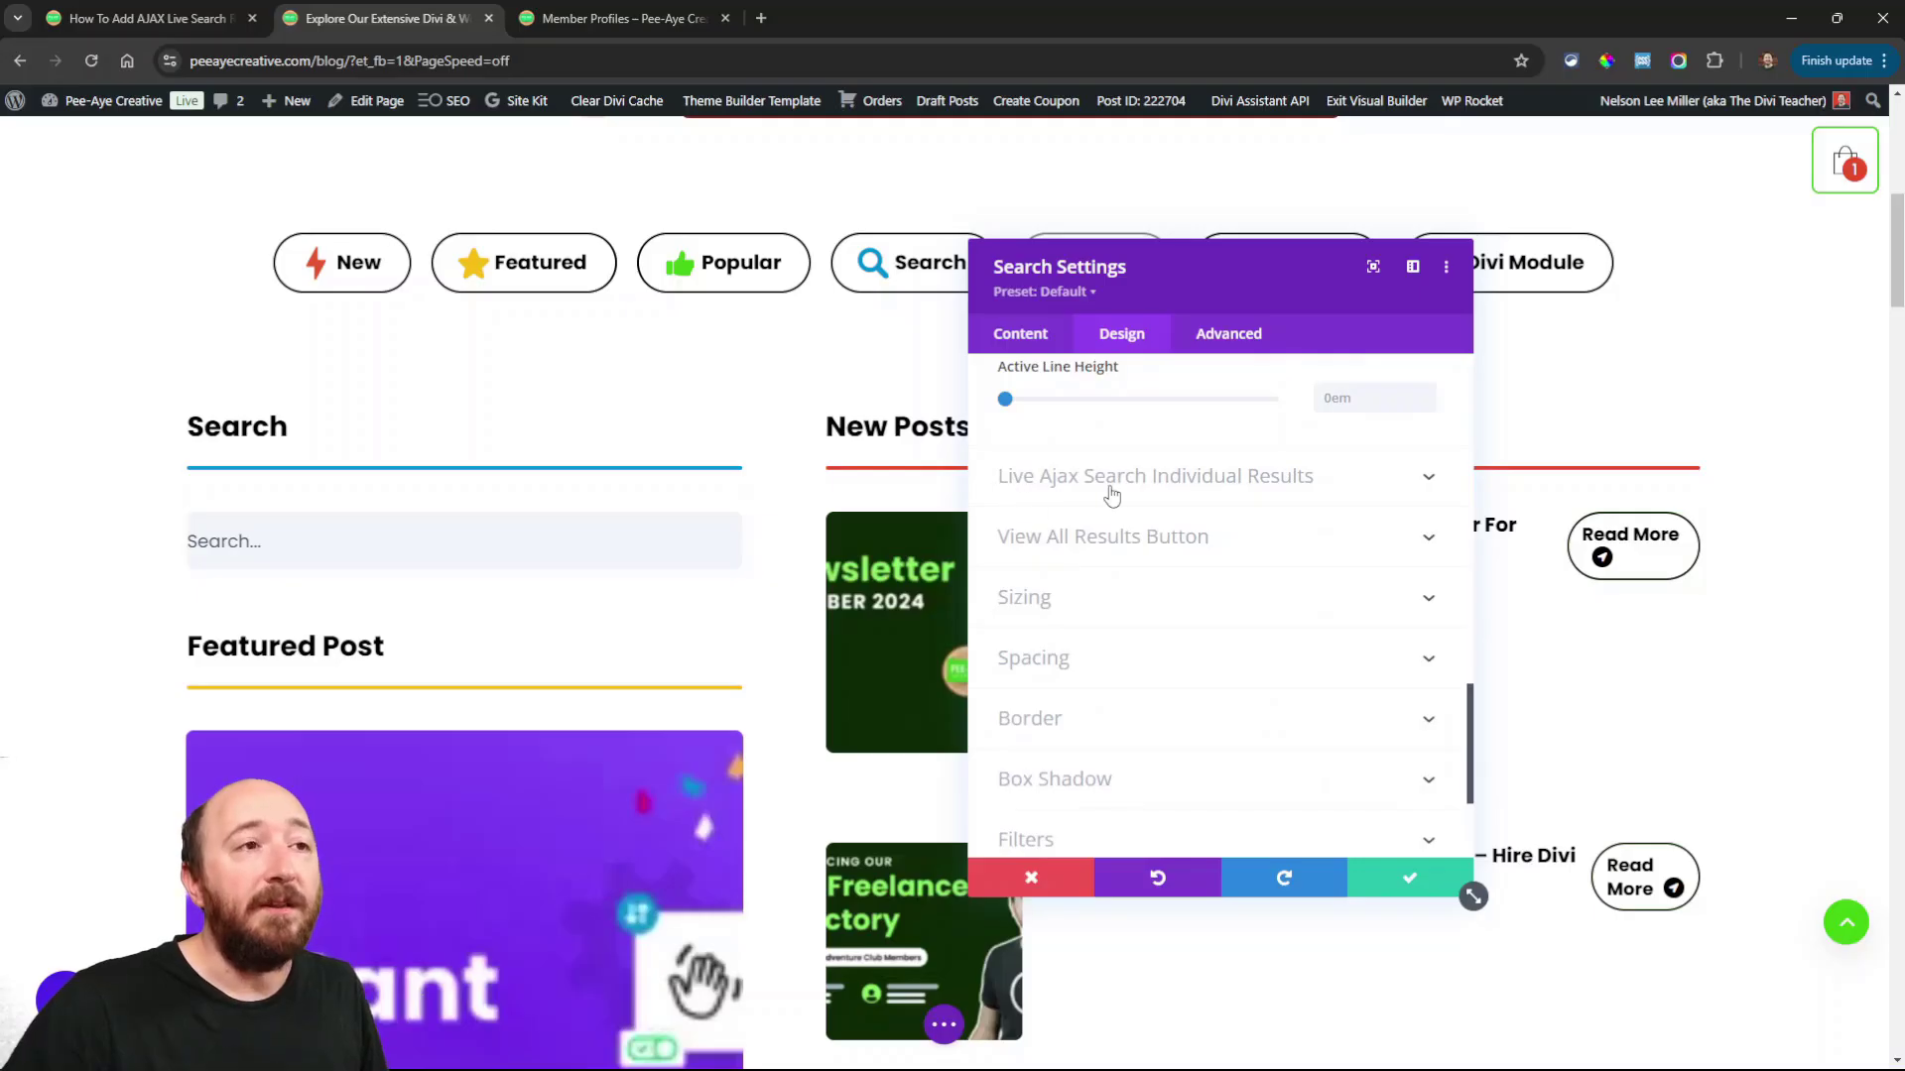
Review the Results and Image styling options for individual live search results, including the choices for image Fit
{"action": "left_click", "coordinate": [1161, 478]}
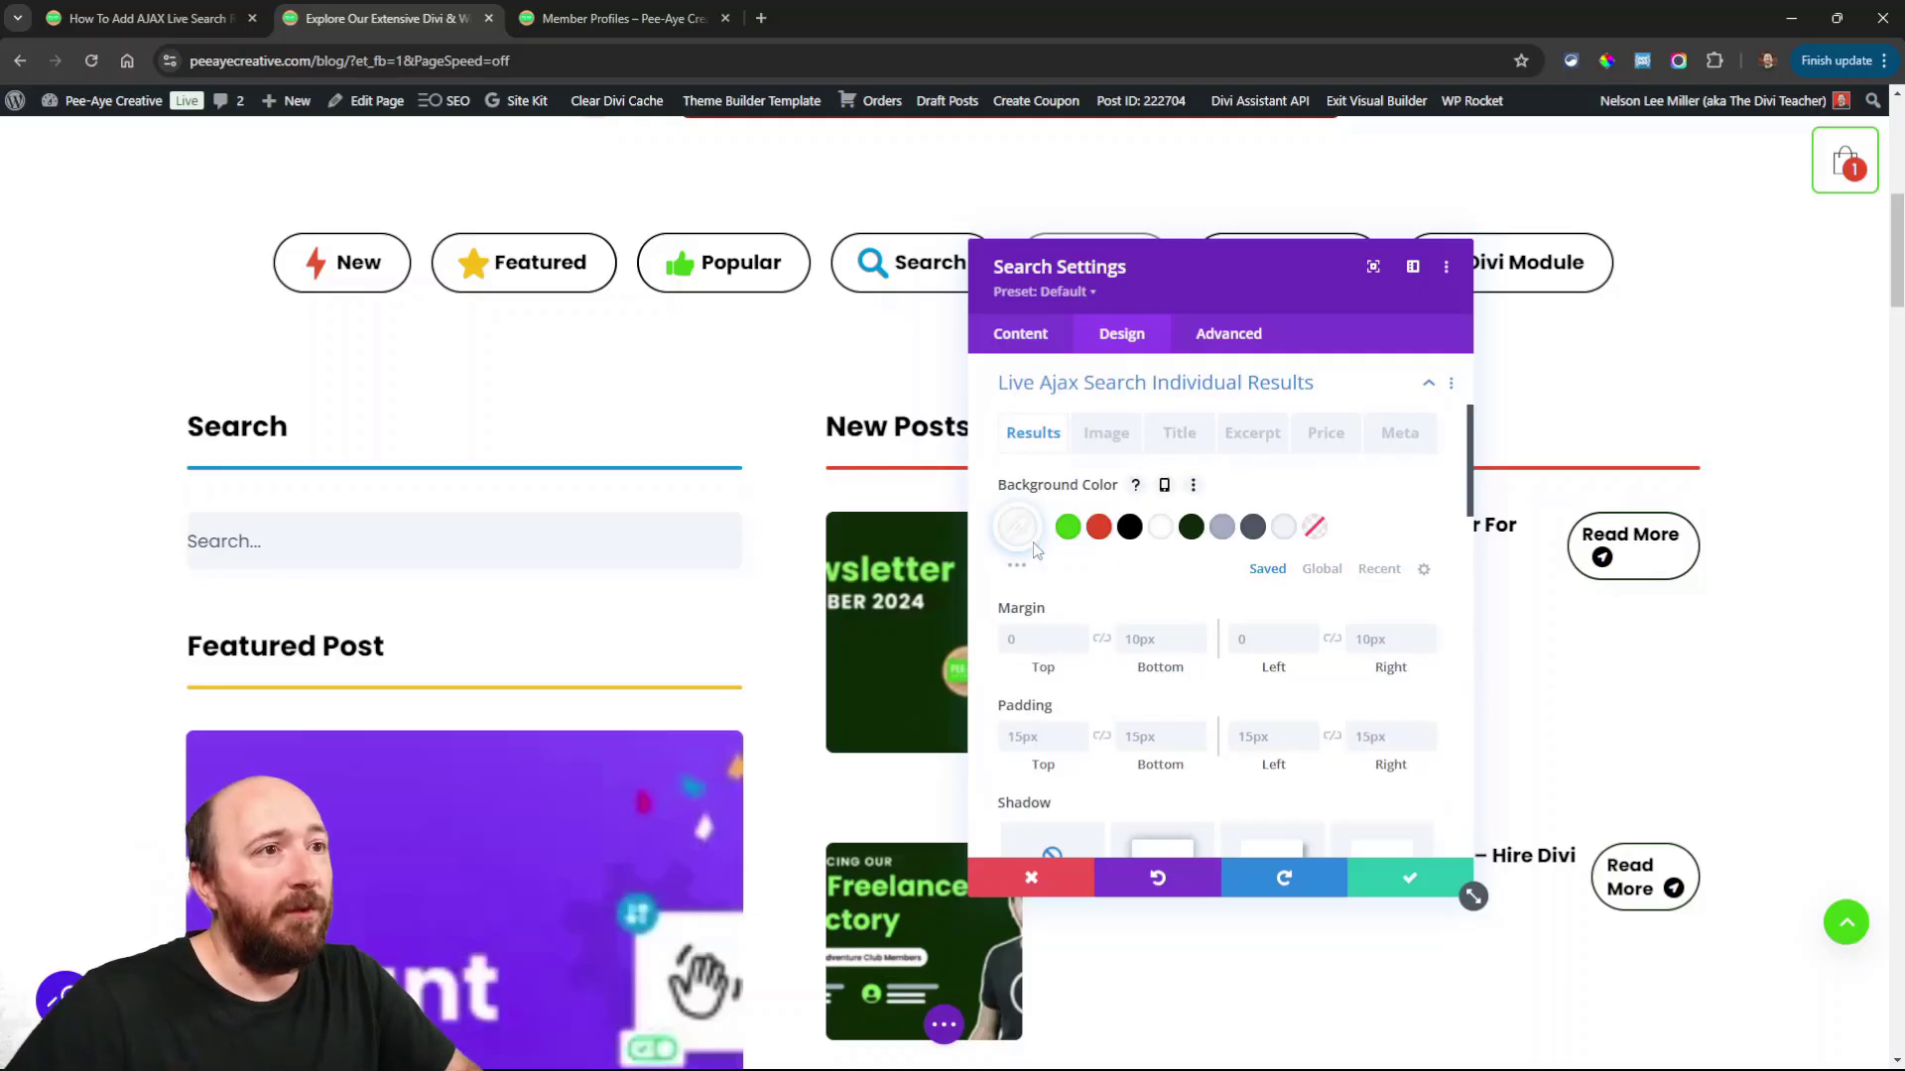
{"action": "left_click", "coordinate": [1092, 441]}
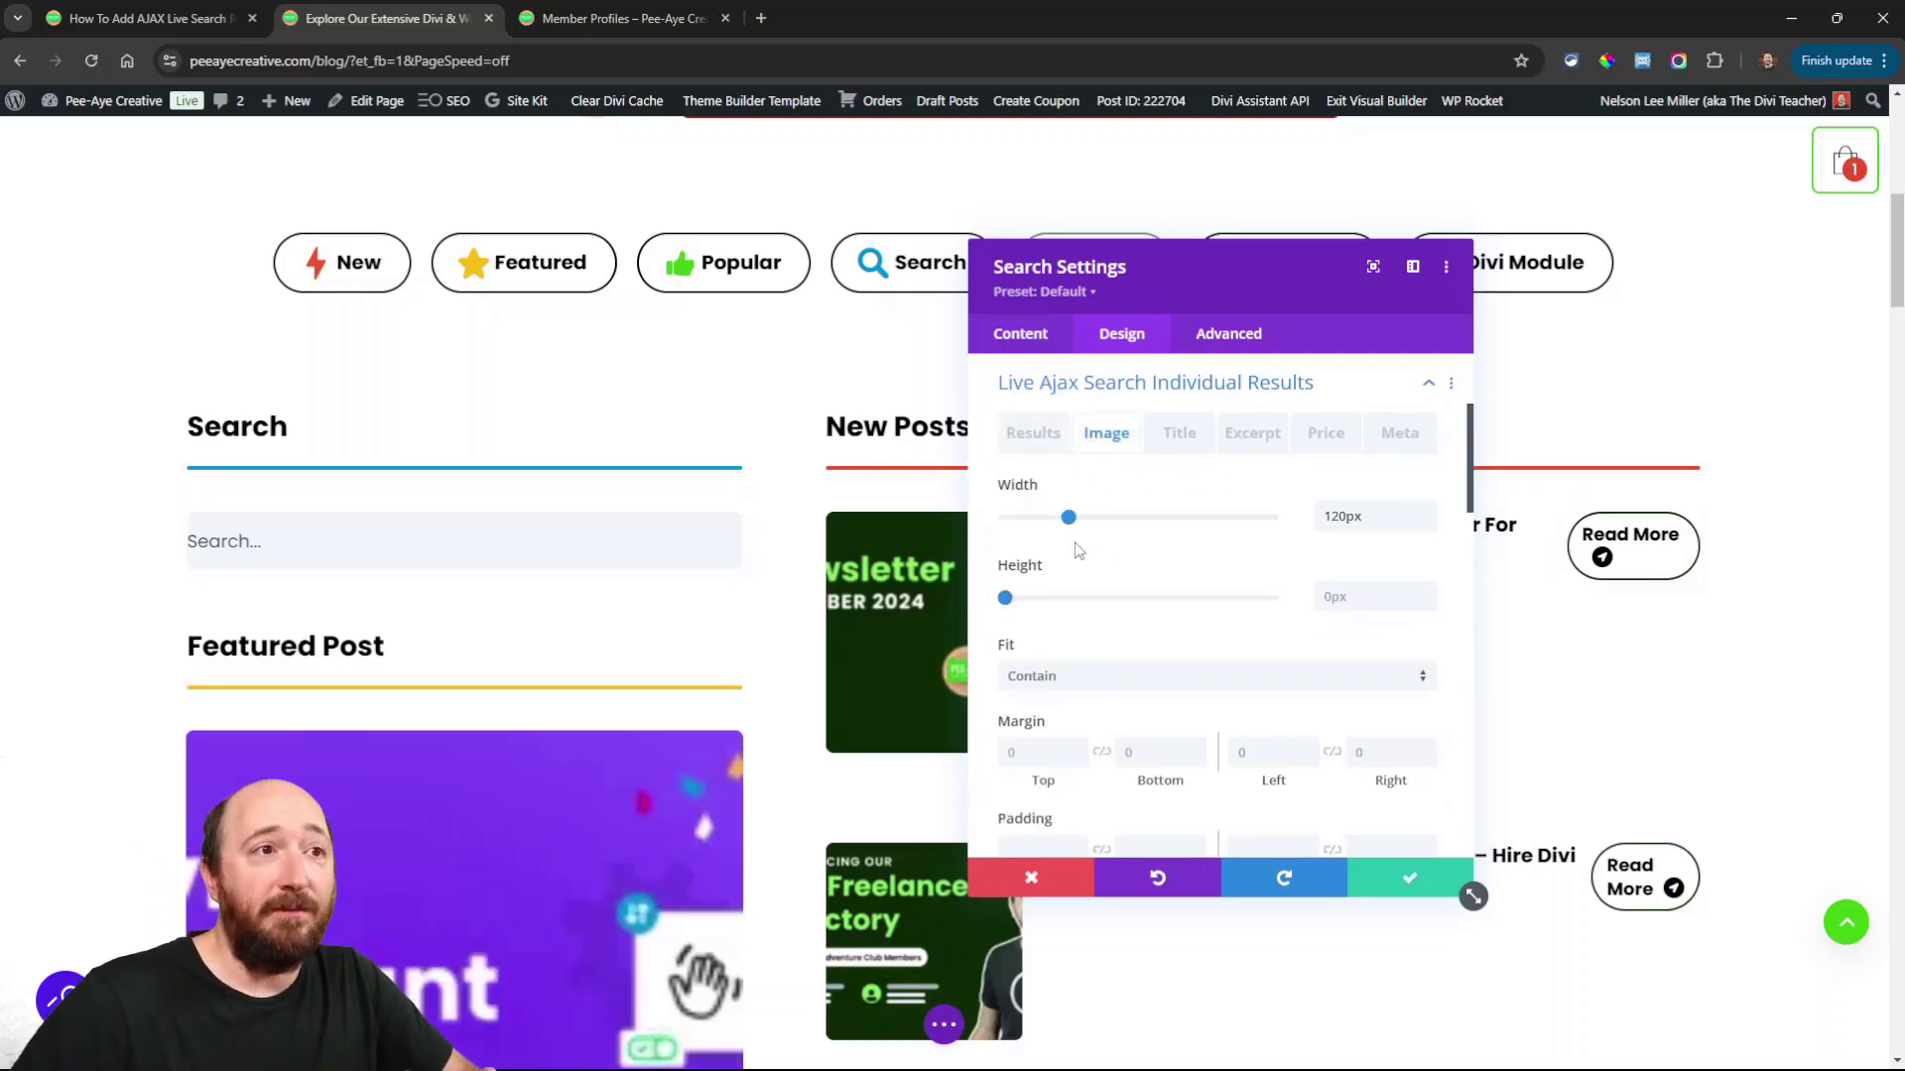
{"action": "left_click", "coordinate": [1106, 688]}
{"action": "left_click", "coordinate": [1180, 650]}
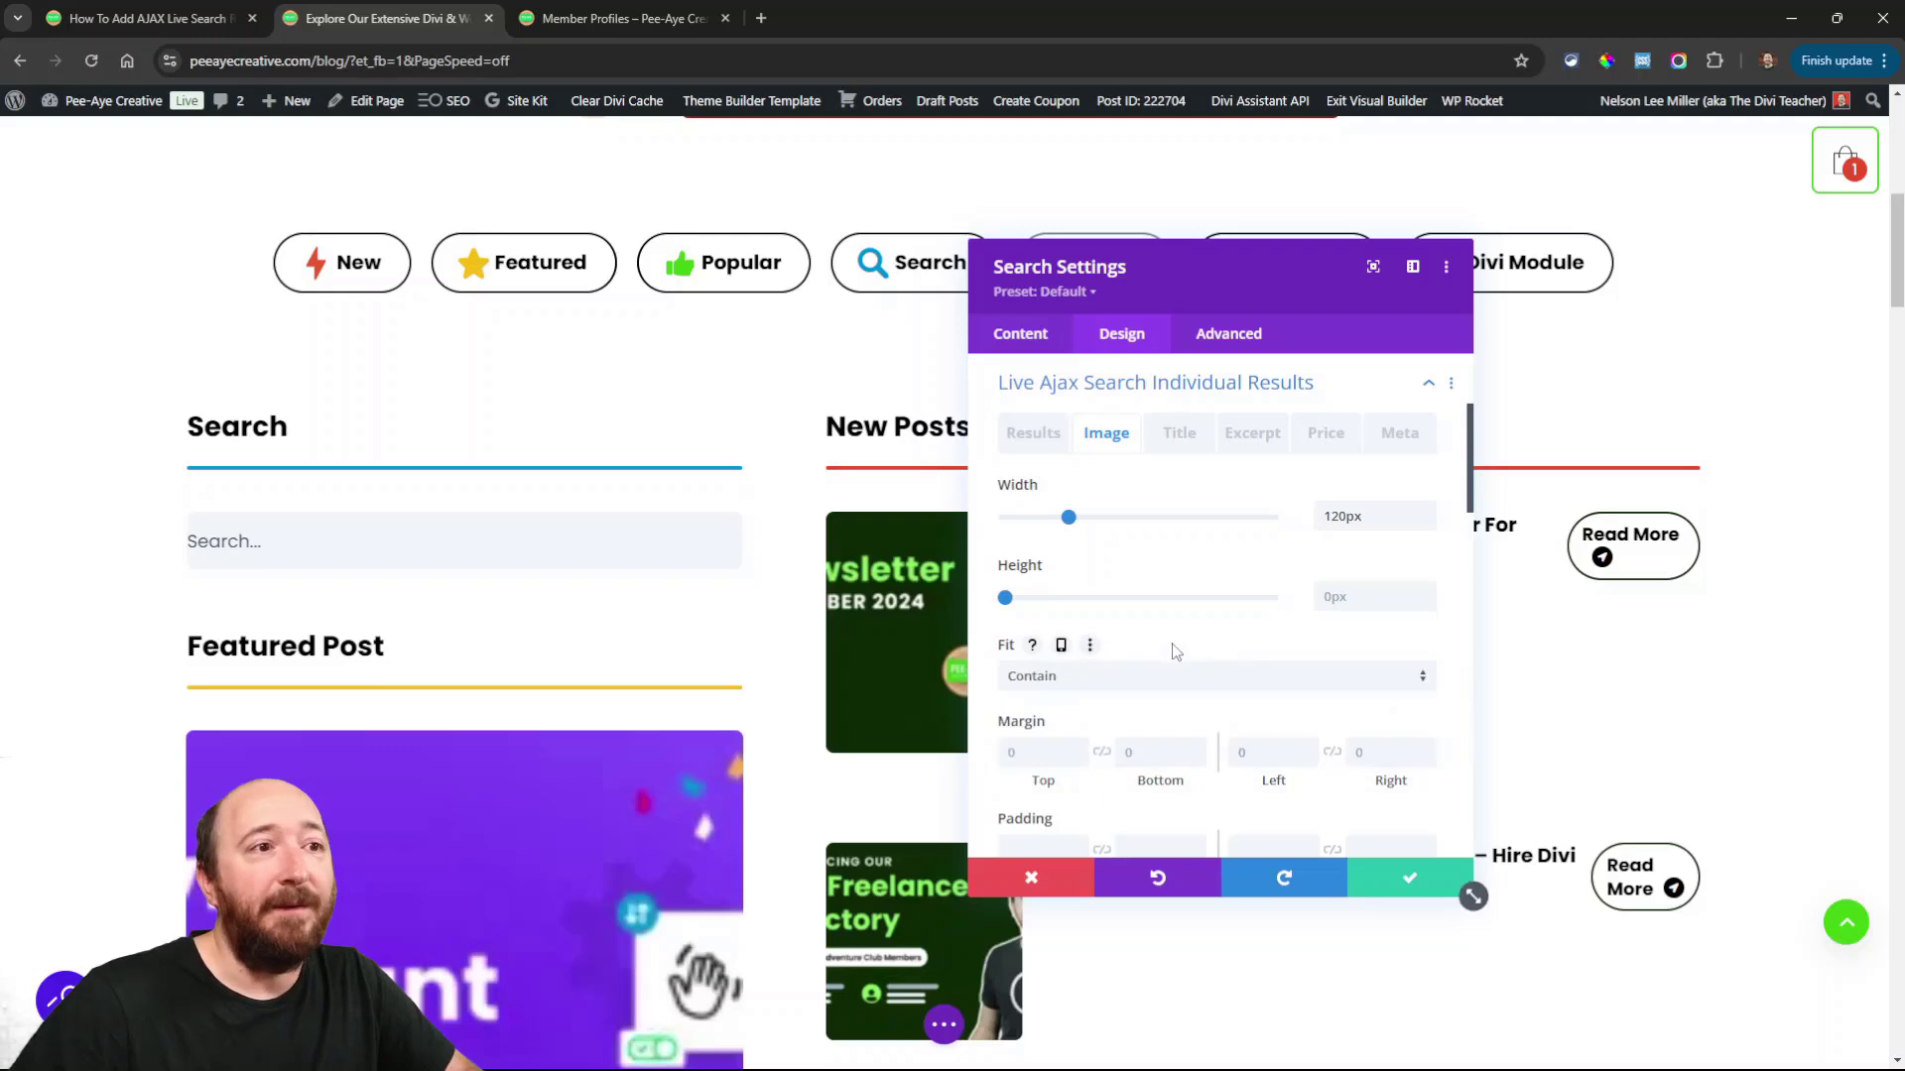
{"action": "scroll", "coordinate": [1109, 565], "scroll_direction": "down", "scroll_amount": 4}
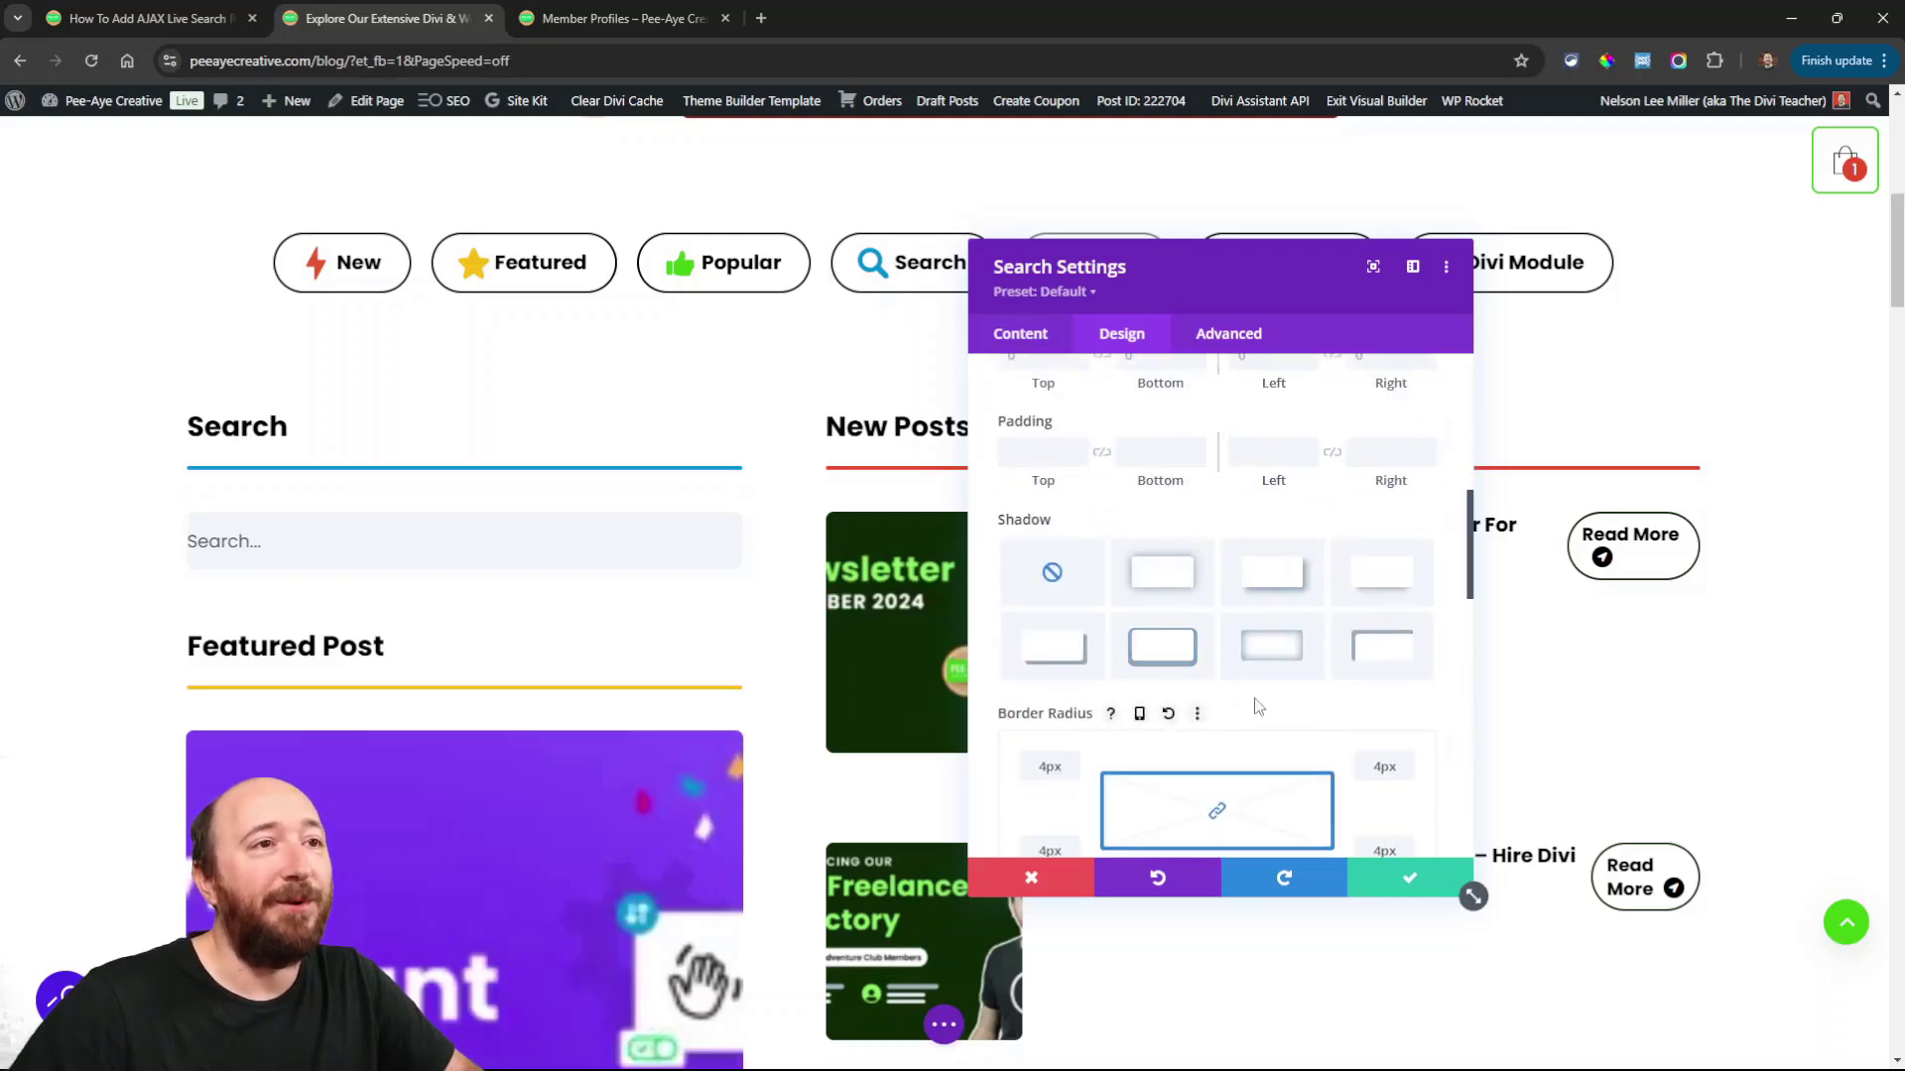
{"action": "scroll", "coordinate": [1258, 665], "scroll_direction": "up", "scroll_amount": 4}
Review the Title, Excerpt, Price and Meta styling options for individual live search results
{"action": "left_click", "coordinate": [1180, 536]}
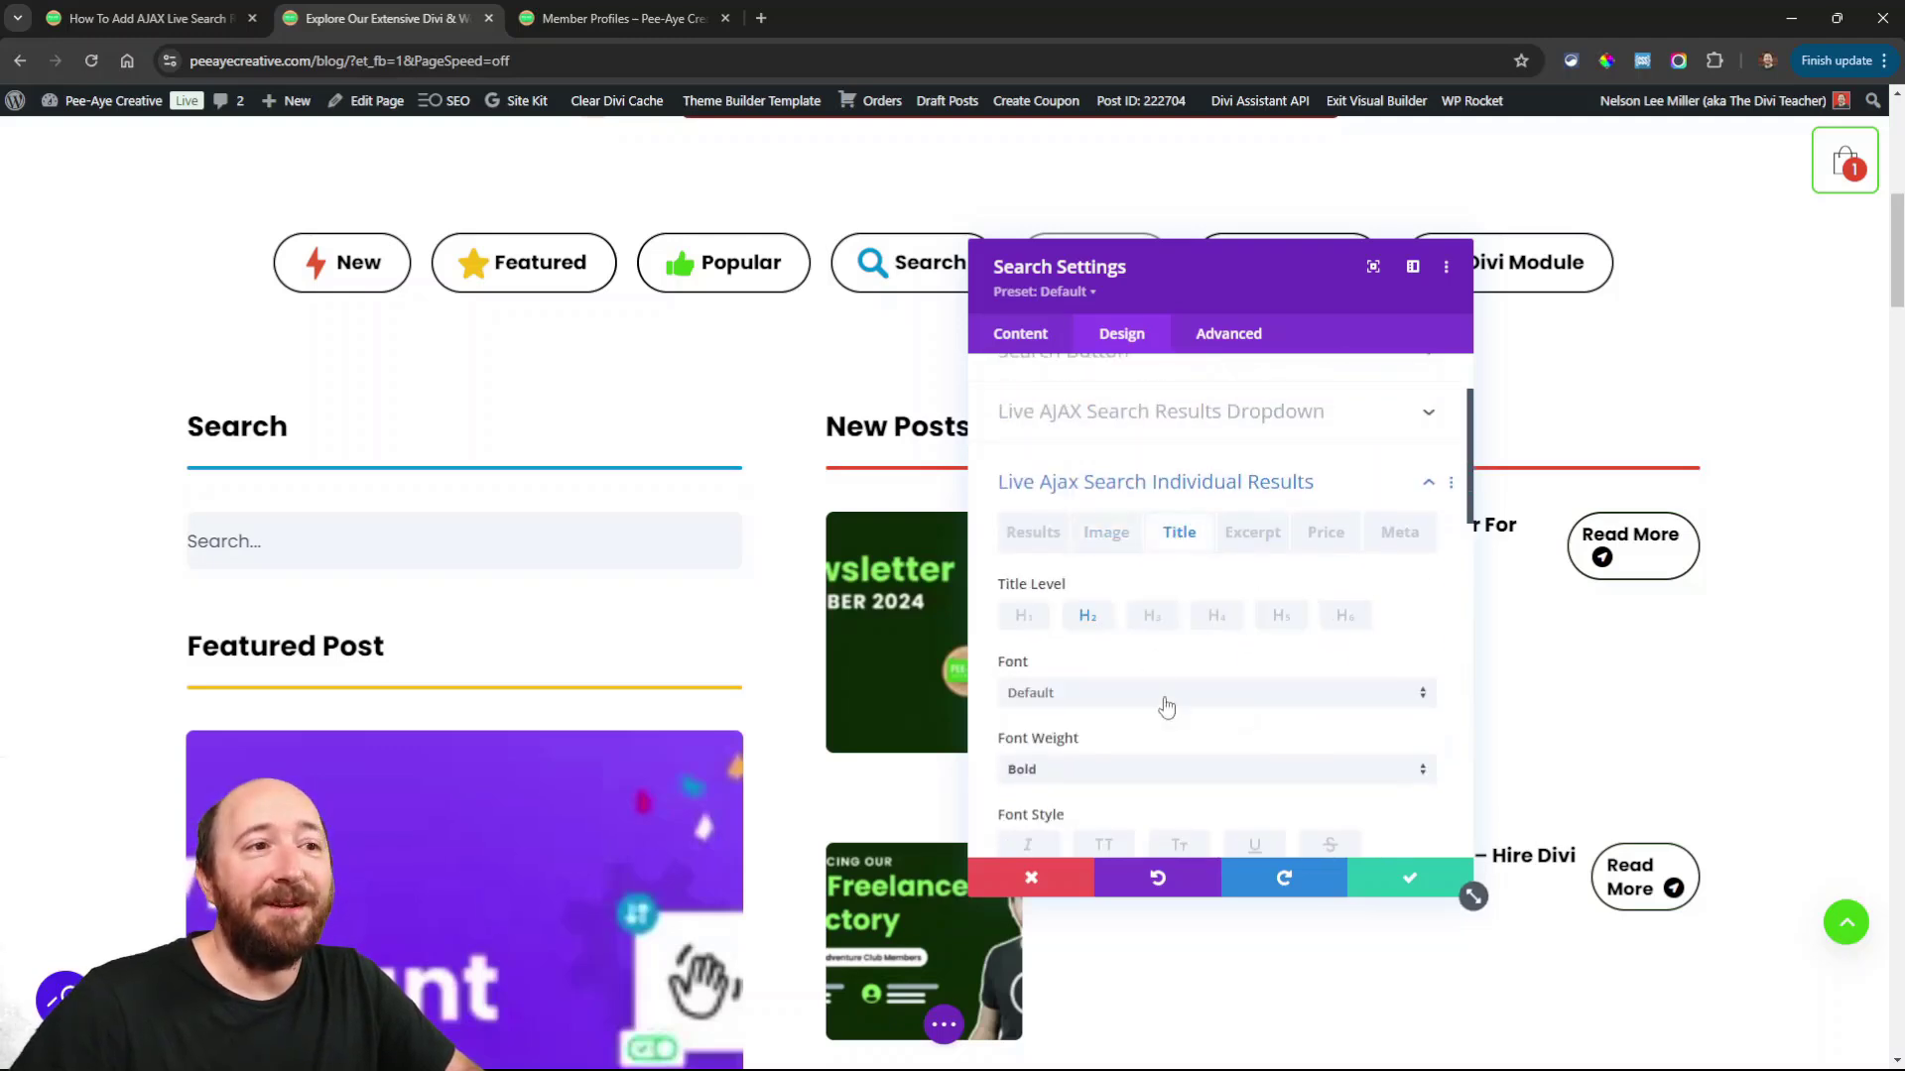
{"action": "left_click", "coordinate": [1251, 536]}
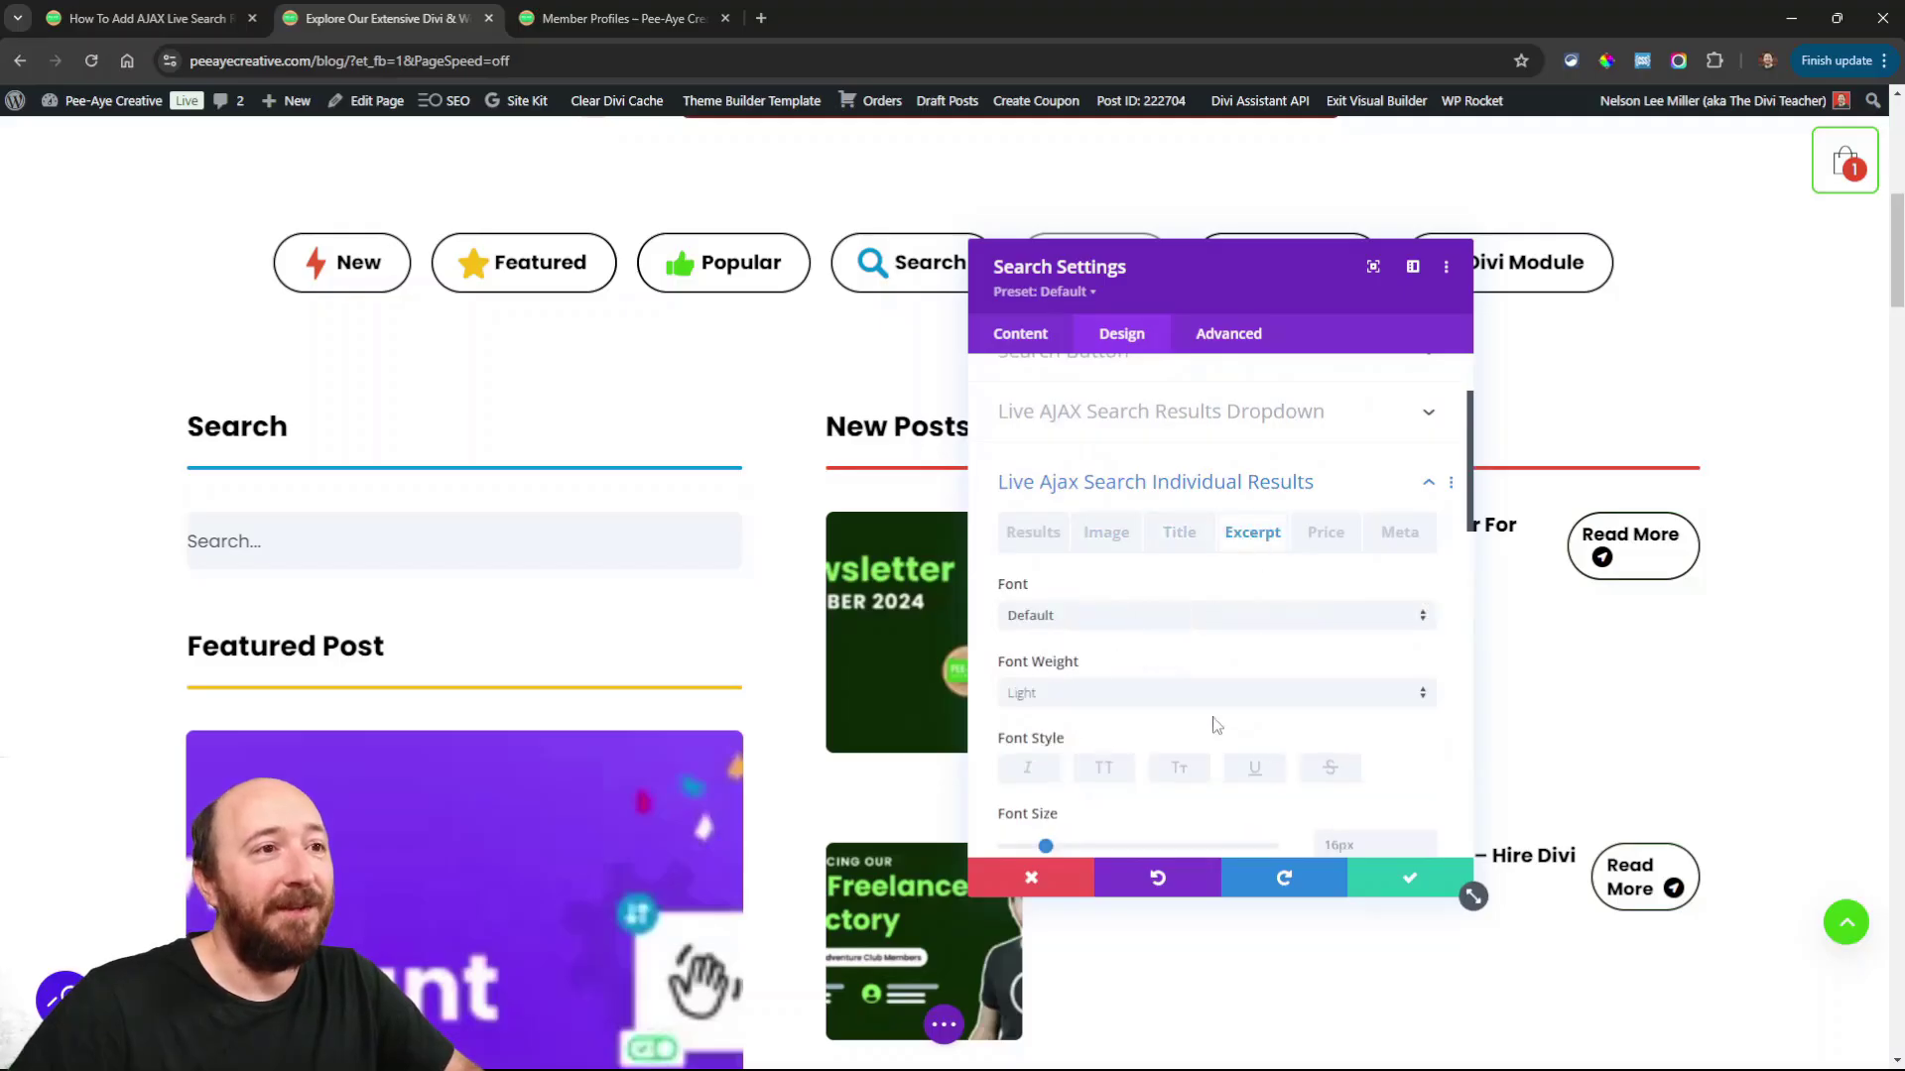
{"action": "left_click", "coordinate": [1321, 541]}
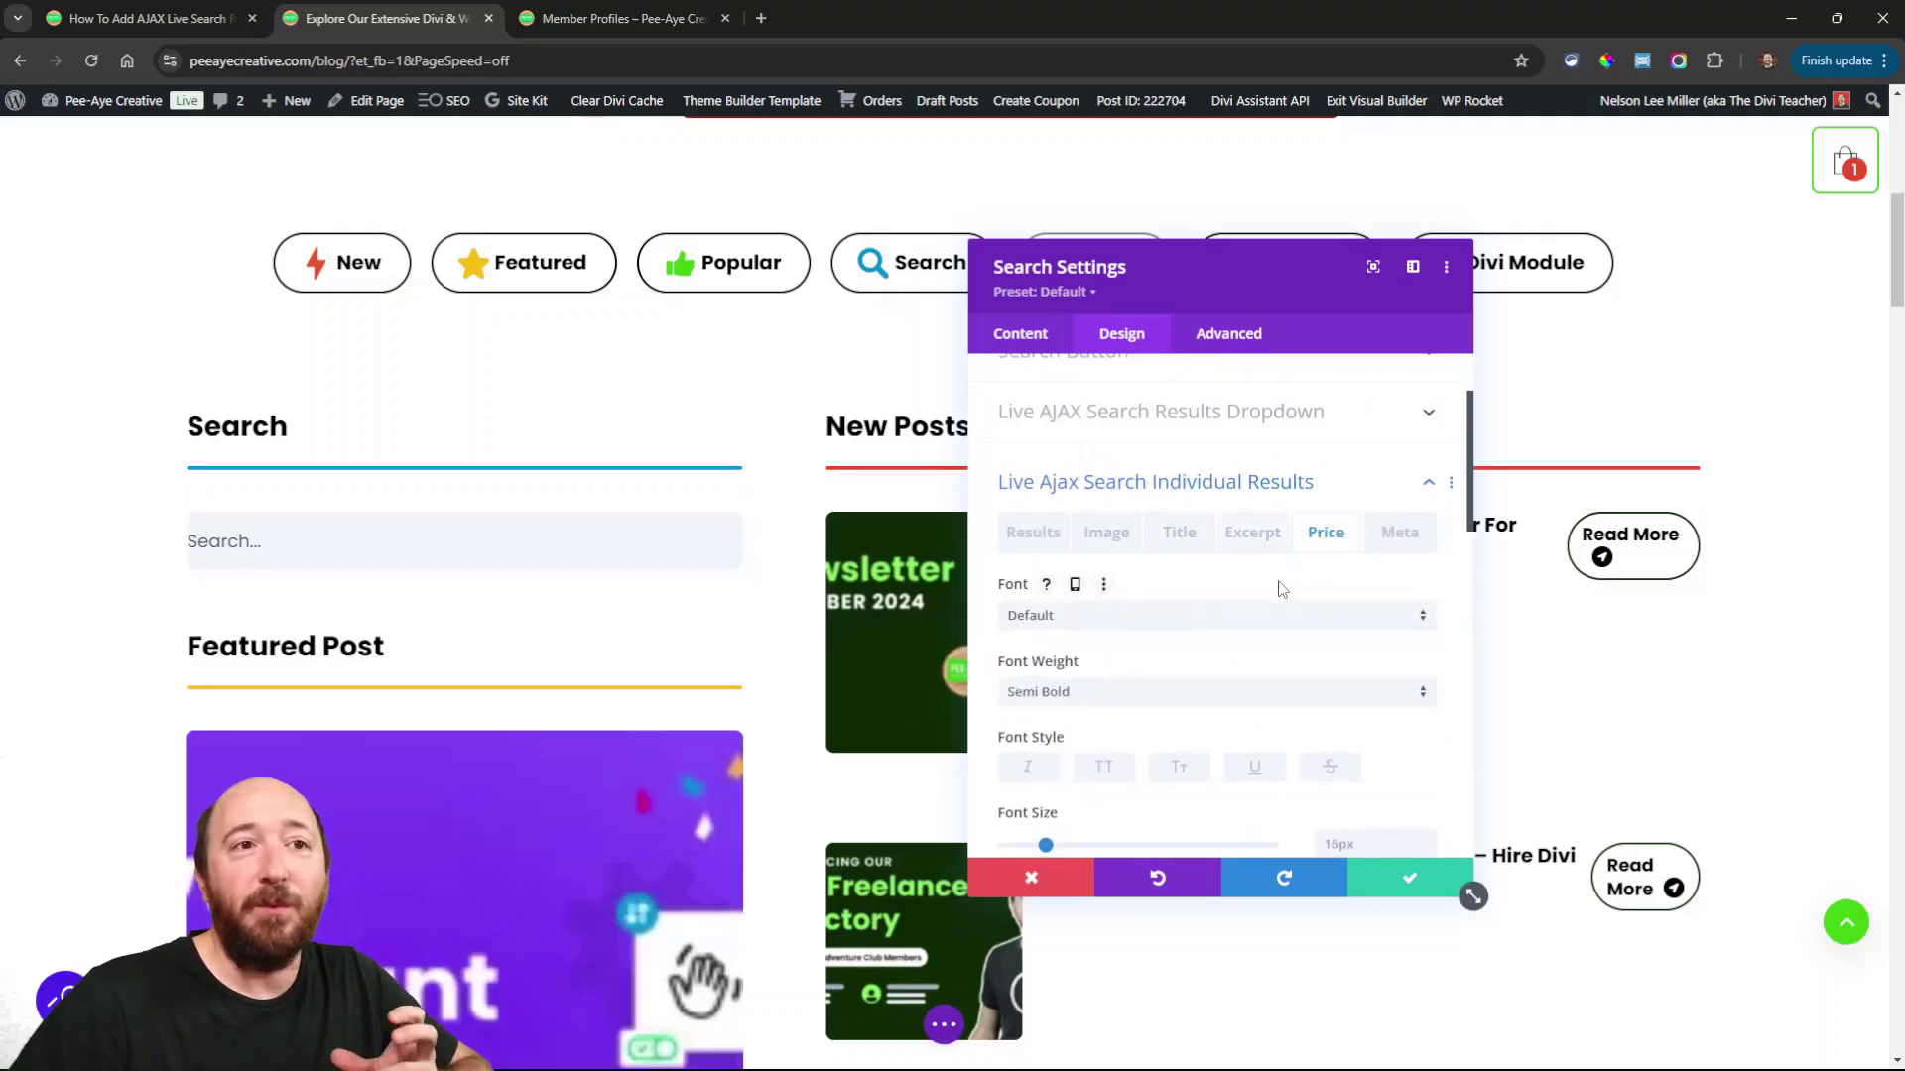
{"action": "left_click", "coordinate": [1393, 536]}
{"action": "scroll", "coordinate": [1201, 687], "scroll_direction": "down", "scroll_amount": 2}
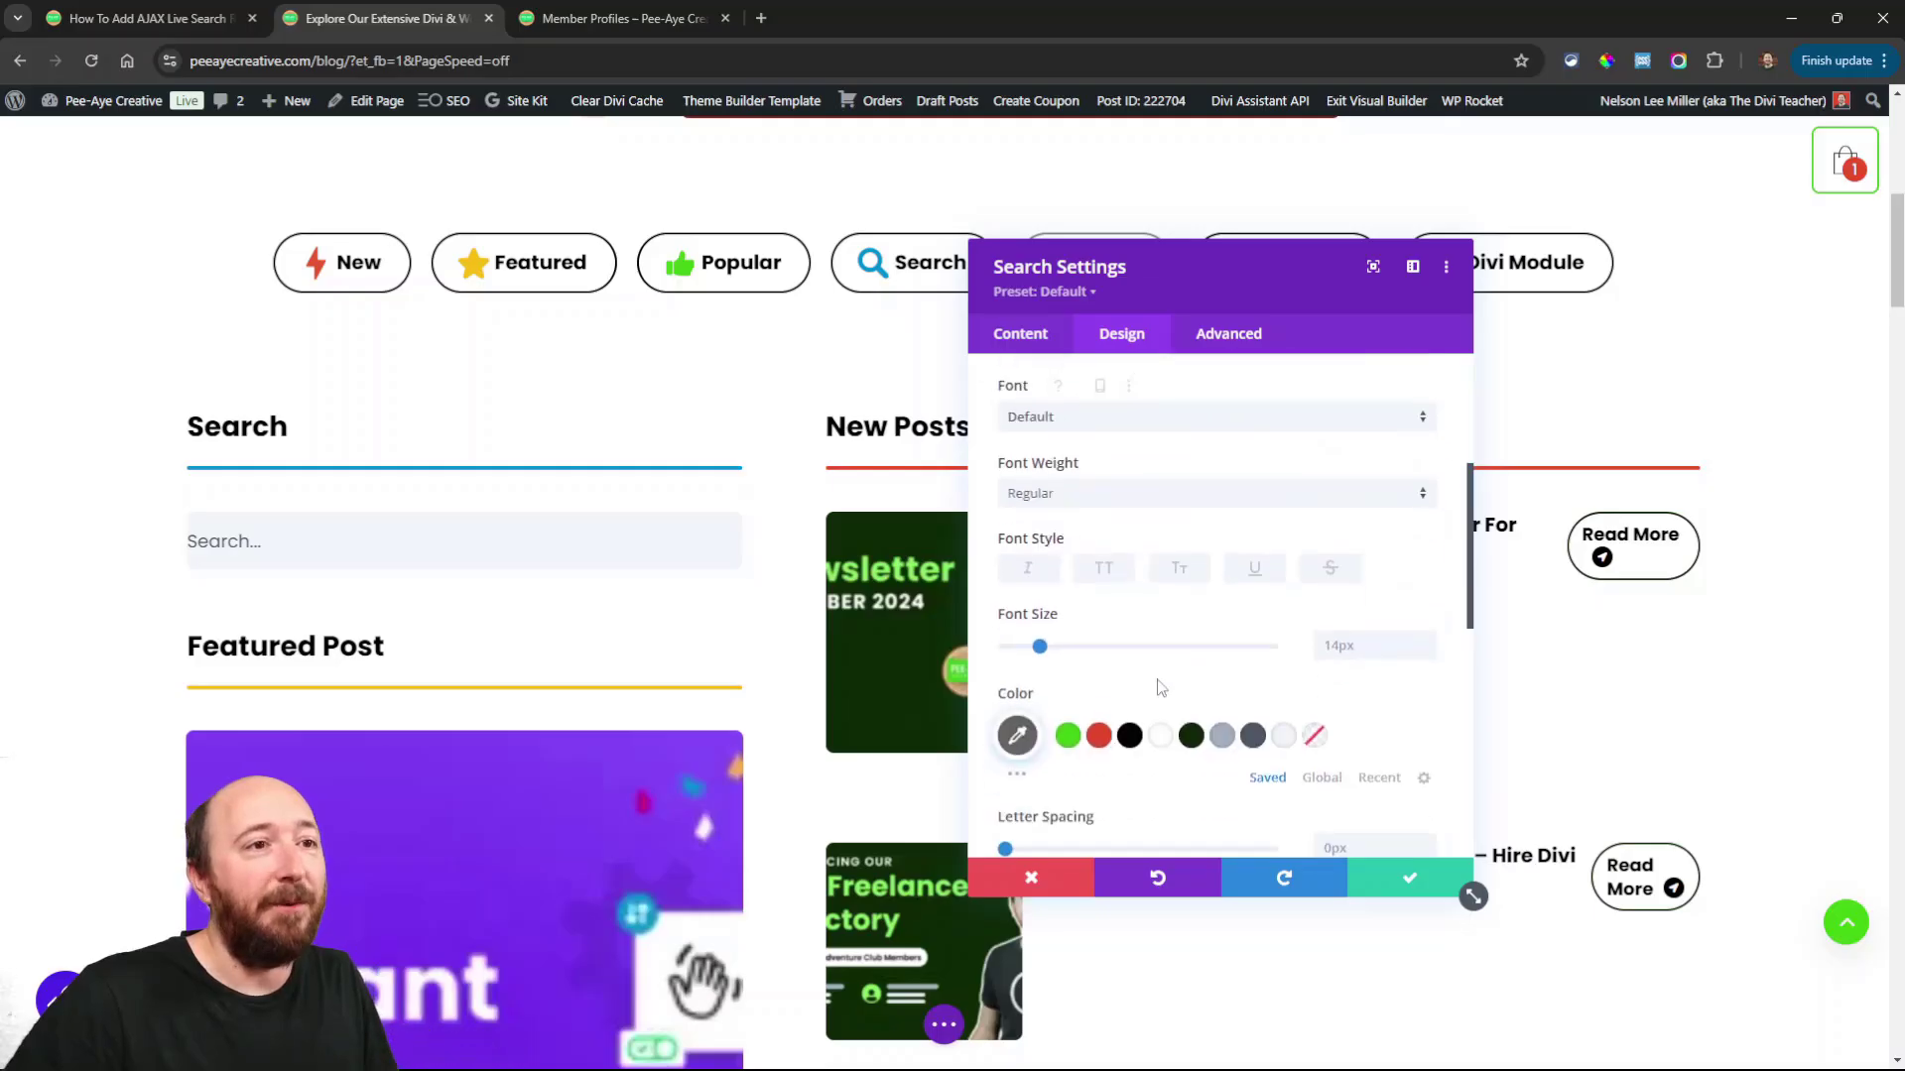
{"action": "scroll", "coordinate": [1136, 655], "scroll_direction": "up", "scroll_amount": 3}
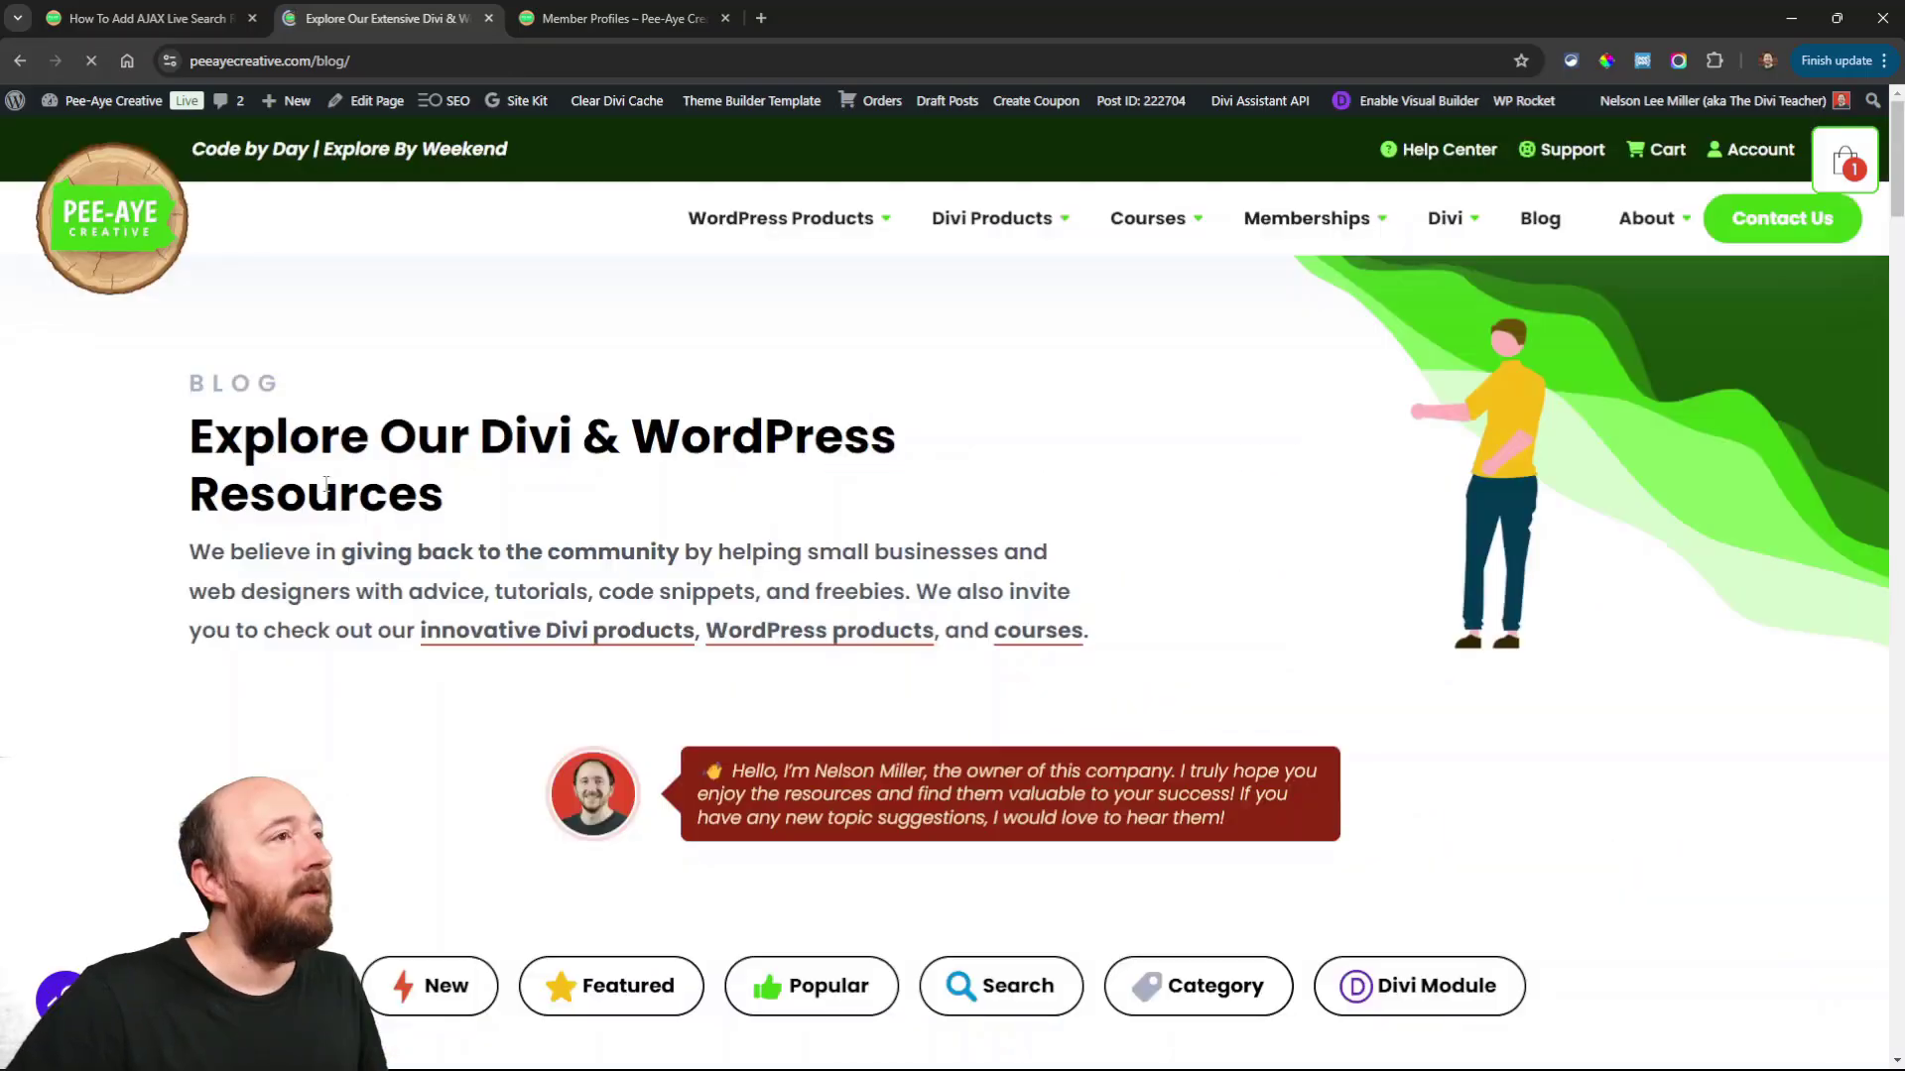
Search for "divi" in the live blog page's search field and look through the results dropdown
{"action": "scroll", "coordinate": [298, 489], "scroll_direction": "down", "scroll_amount": 6}
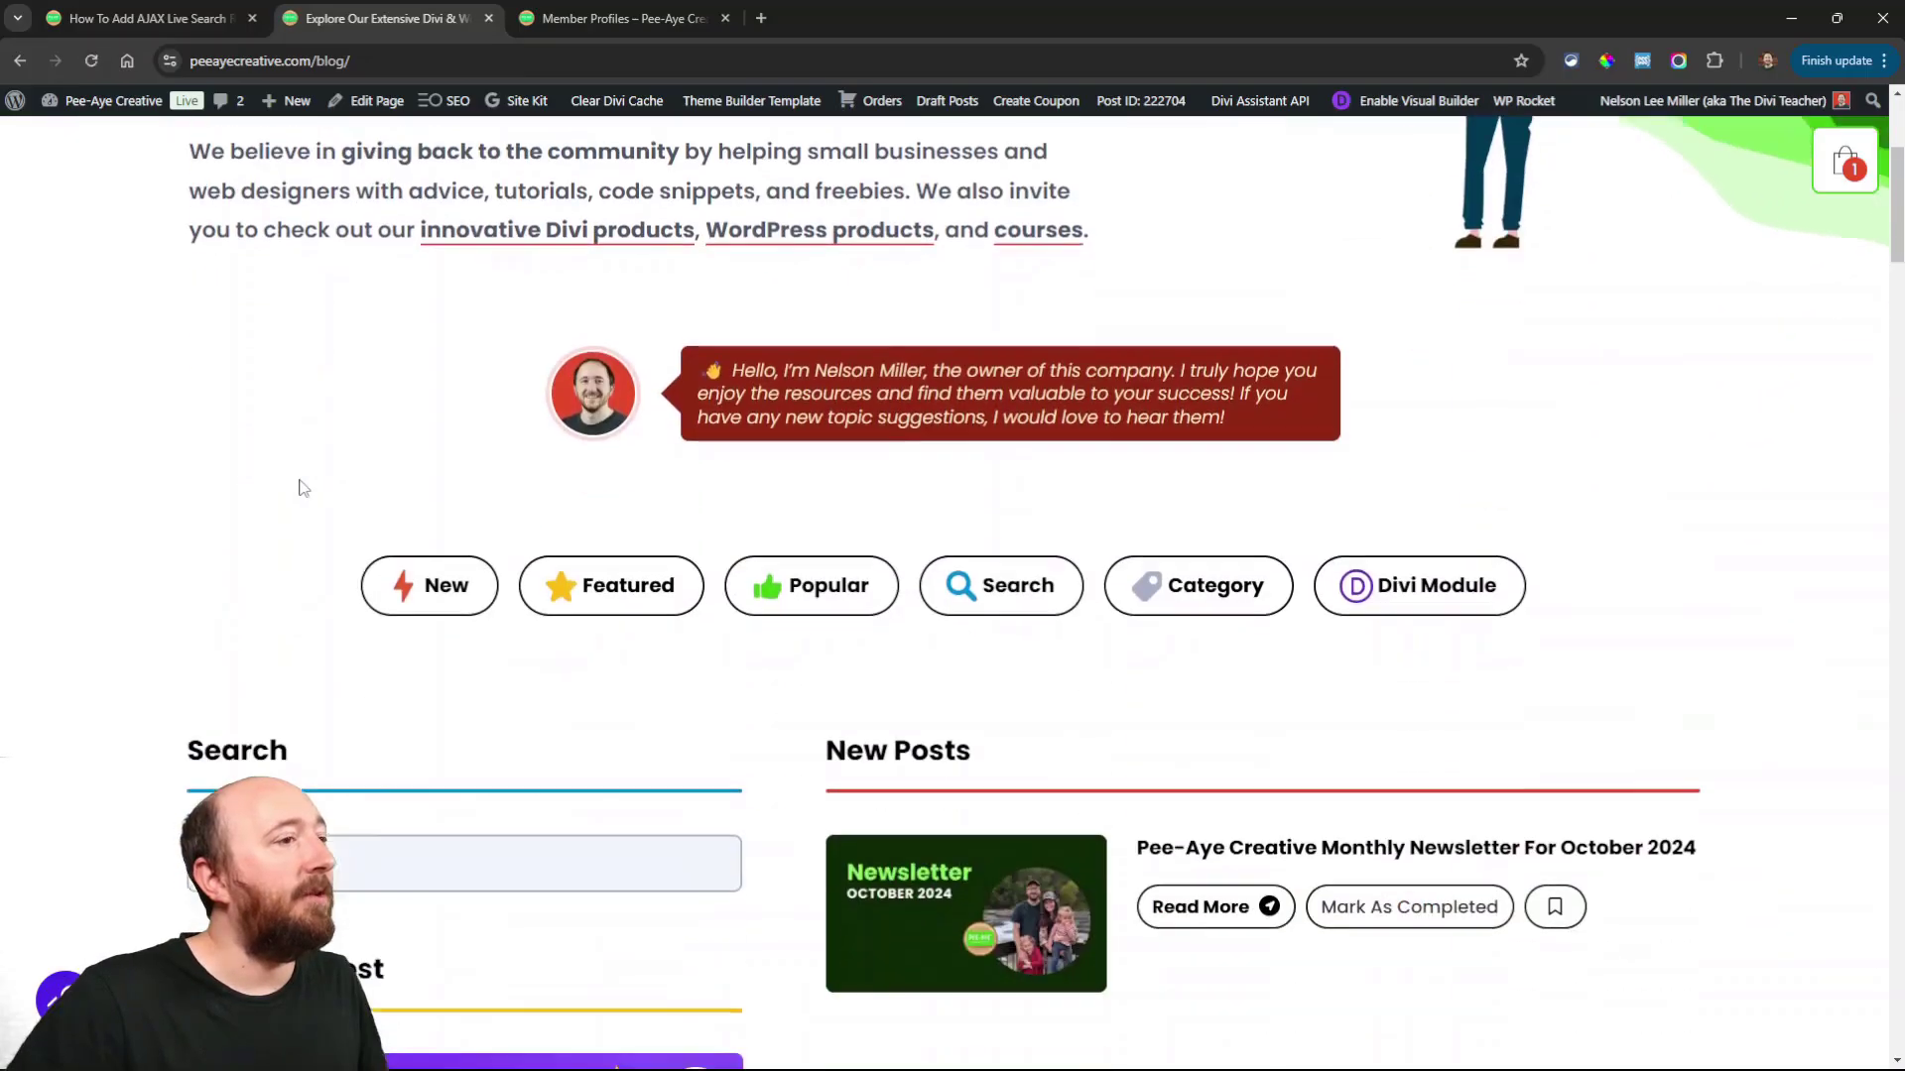
{"action": "left_click", "coordinate": [292, 396]}
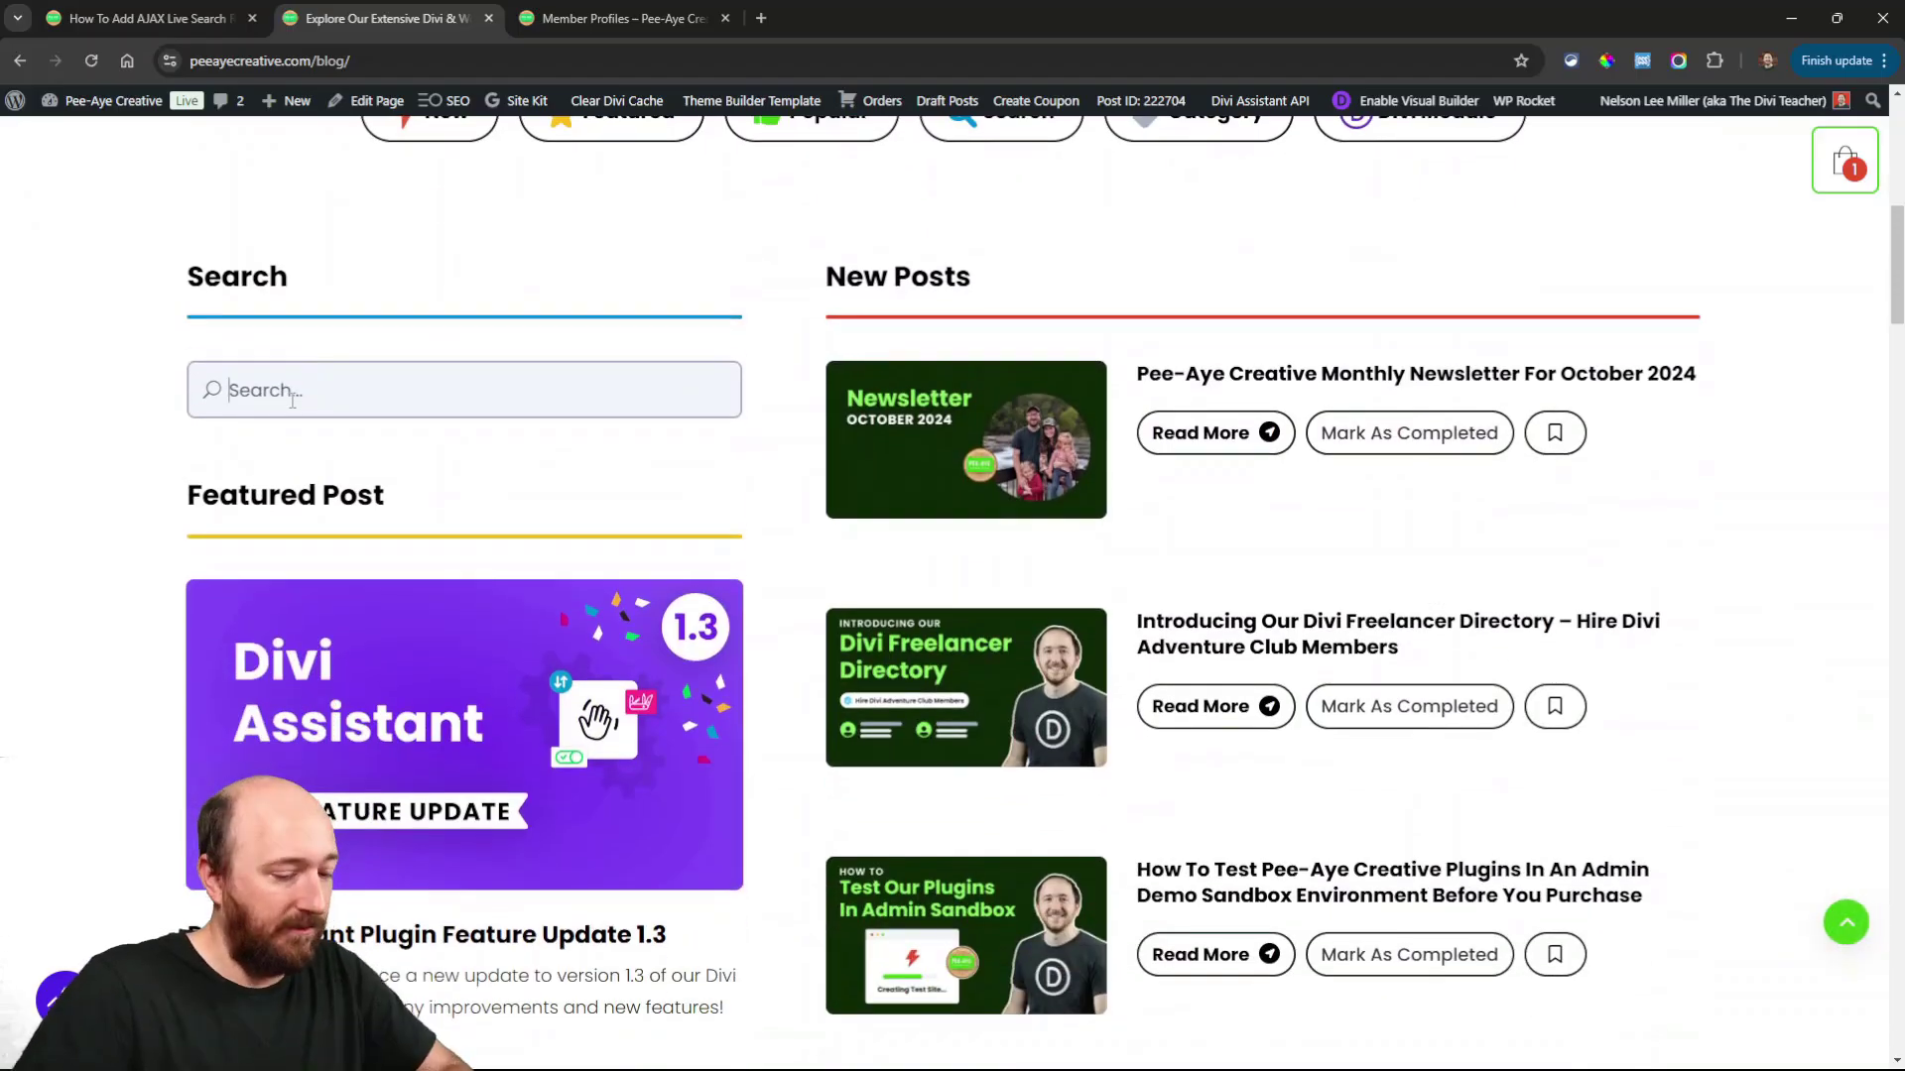
{"action": "type", "text": "divi"}
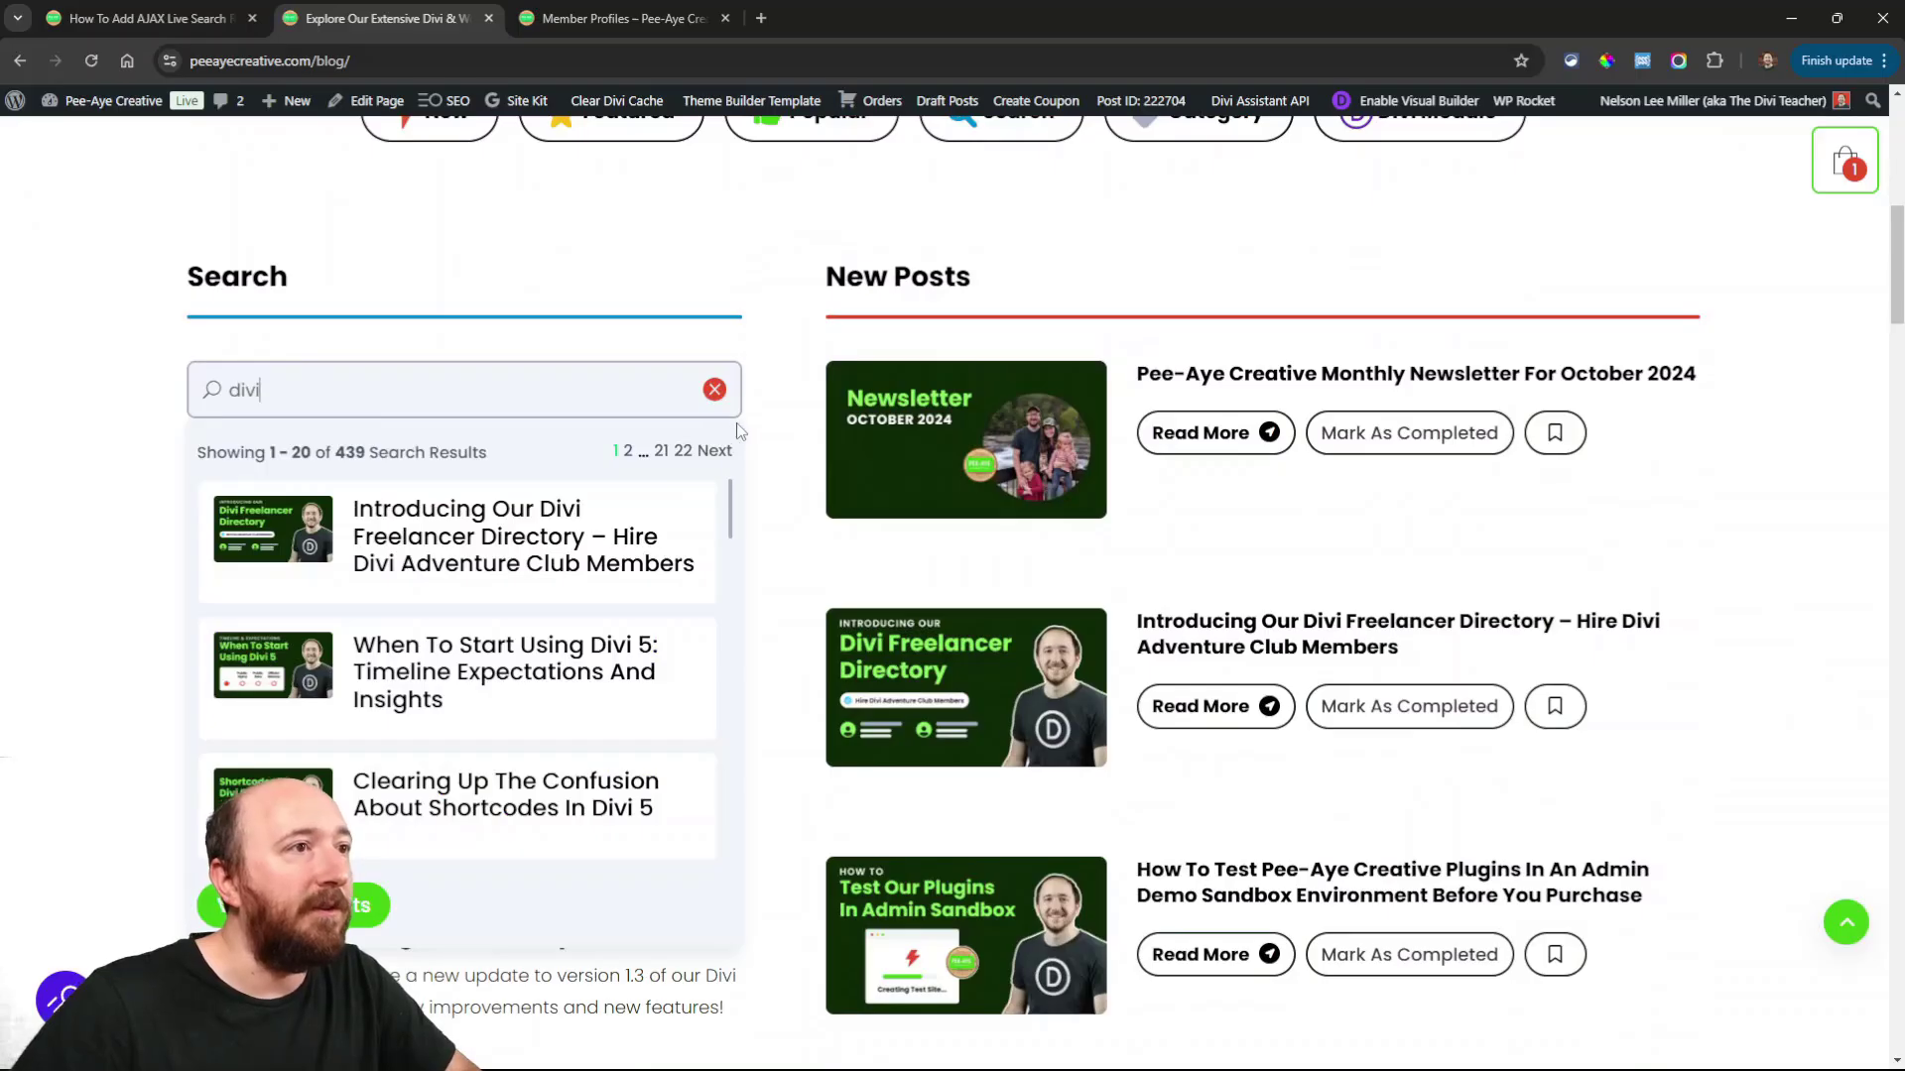
{"action": "scroll", "coordinate": [734, 516], "scroll_direction": "down", "scroll_amount": 3}
{"action": "scroll", "coordinate": [694, 536], "scroll_direction": "up", "scroll_amount": 3}
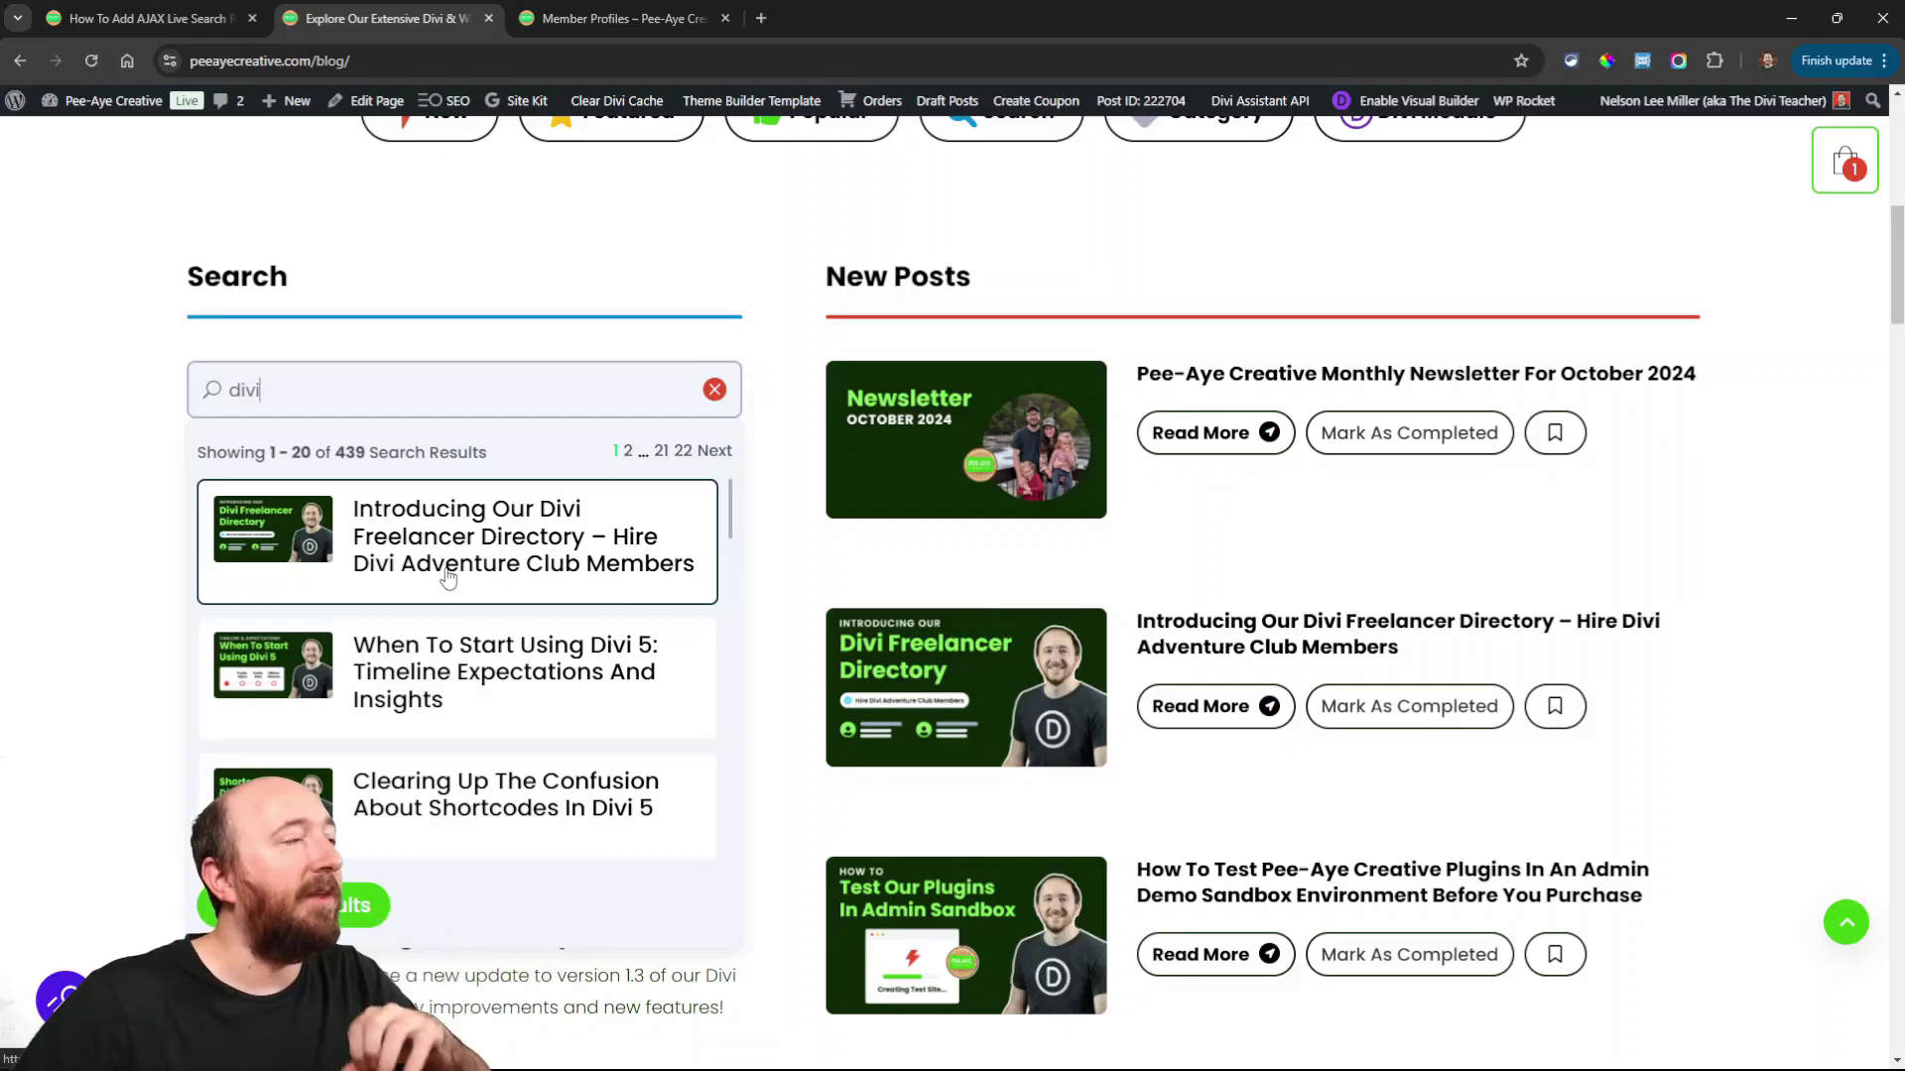
Return to the tutorial article and review its sections on Search Results settings, dropdown design and installing the Divi Search Helper plugin
{"action": "key", "text": "ctrl+shift+Tab"}
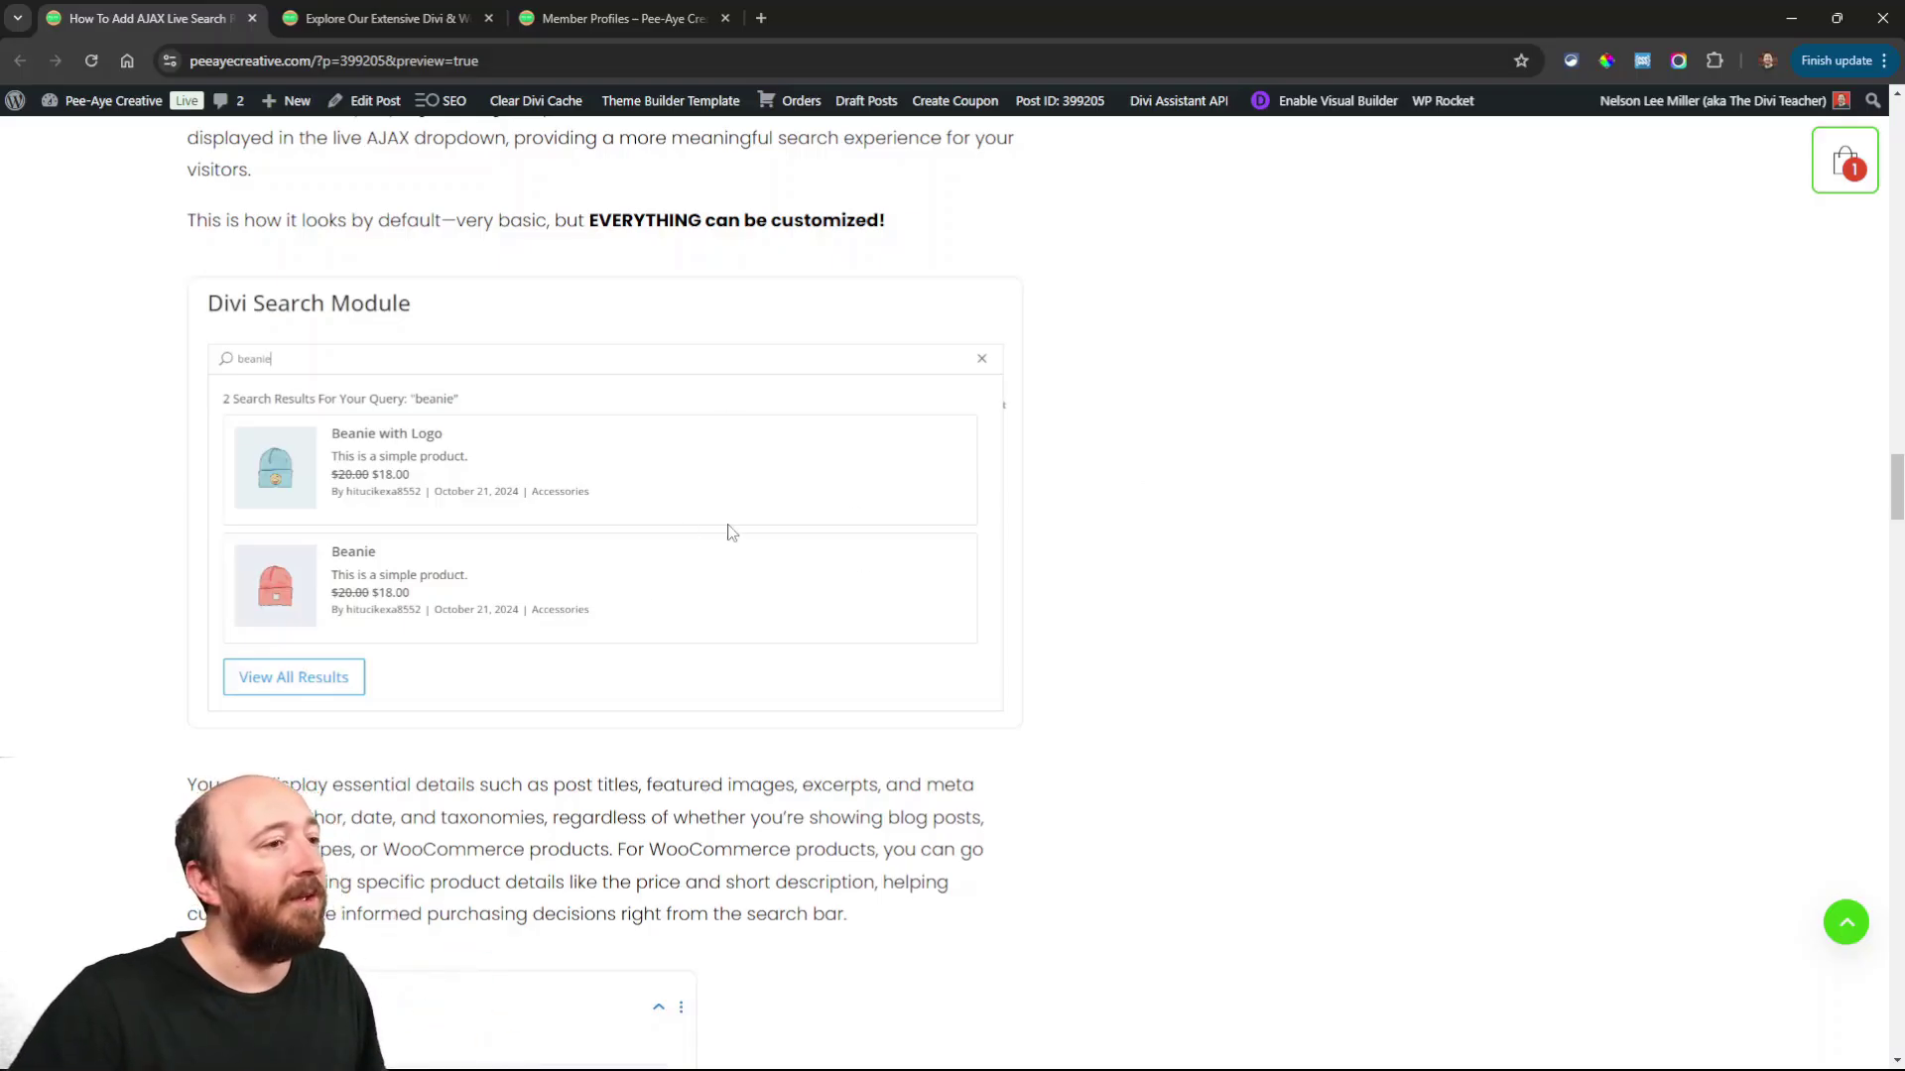
{"action": "scroll", "coordinate": [730, 533], "scroll_direction": "down", "scroll_amount": 9}
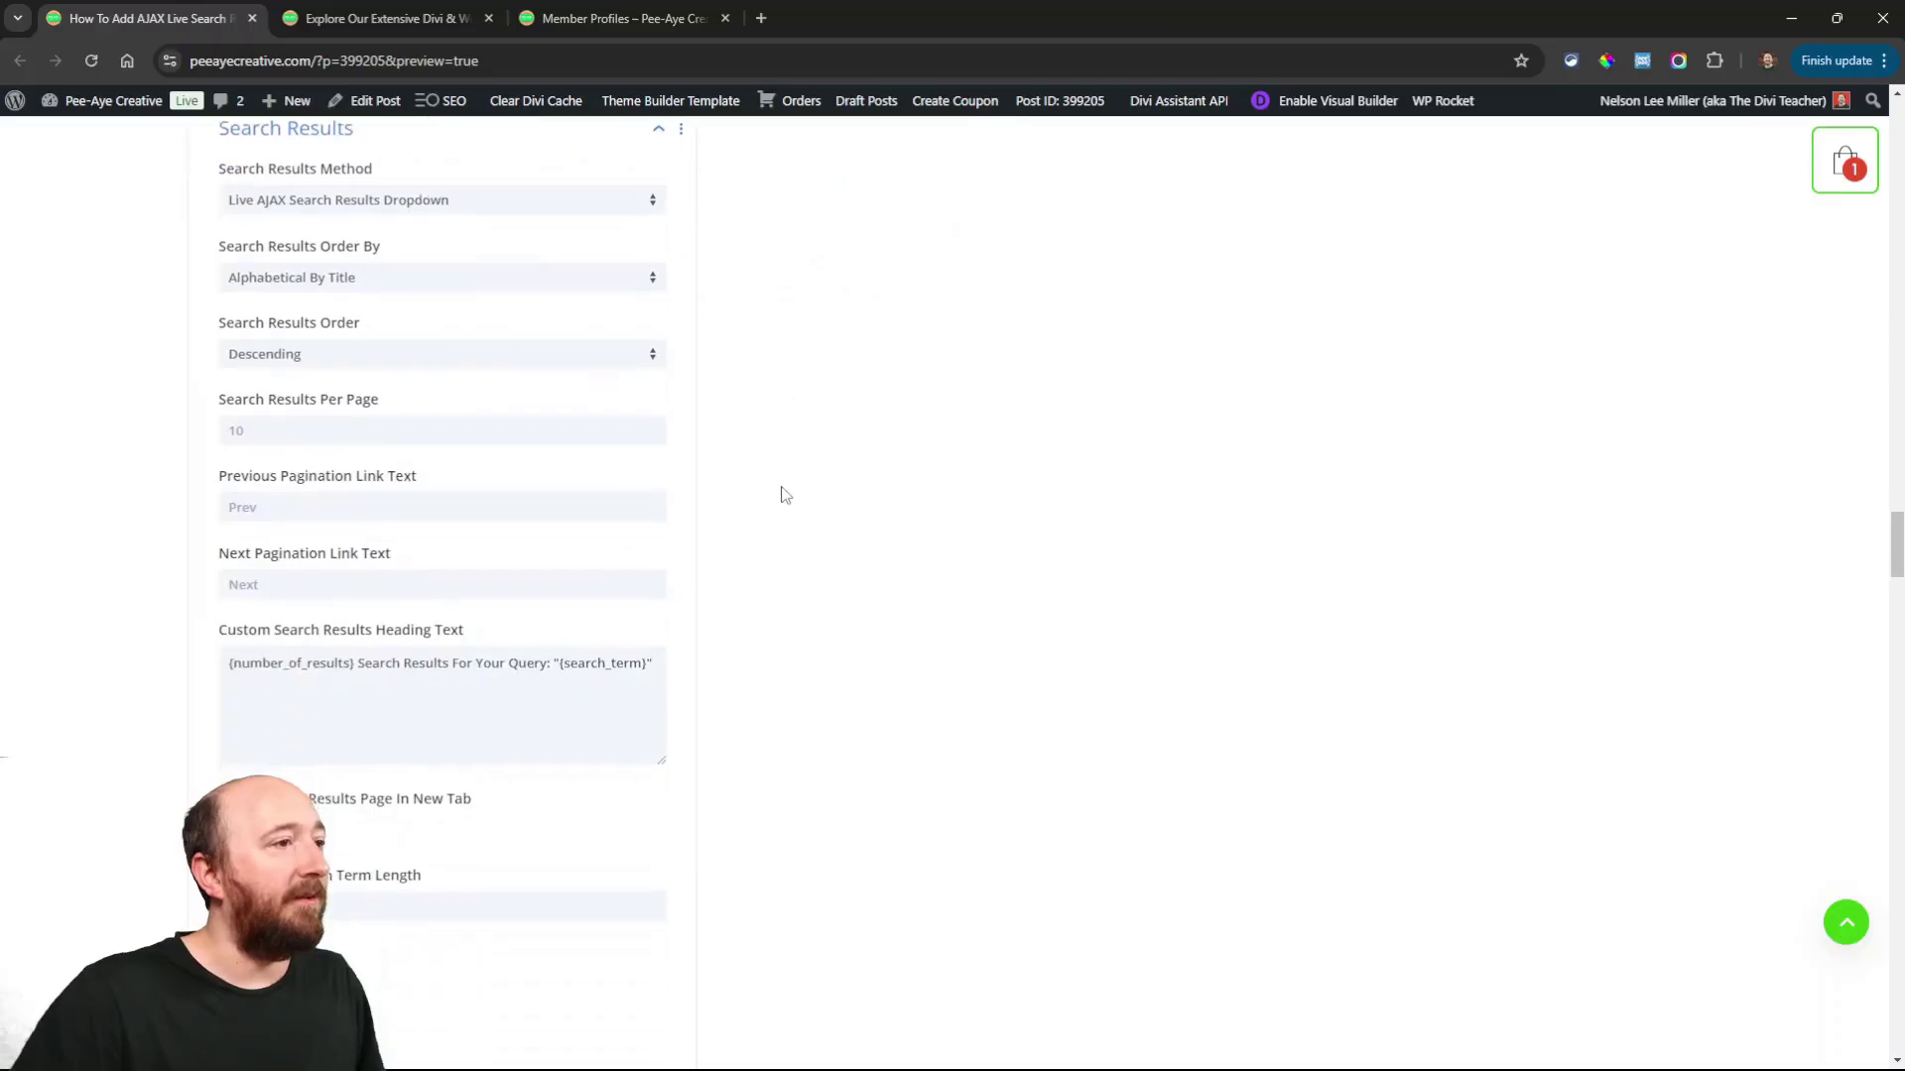
{"action": "scroll", "coordinate": [784, 494], "scroll_direction": "down", "scroll_amount": 20}
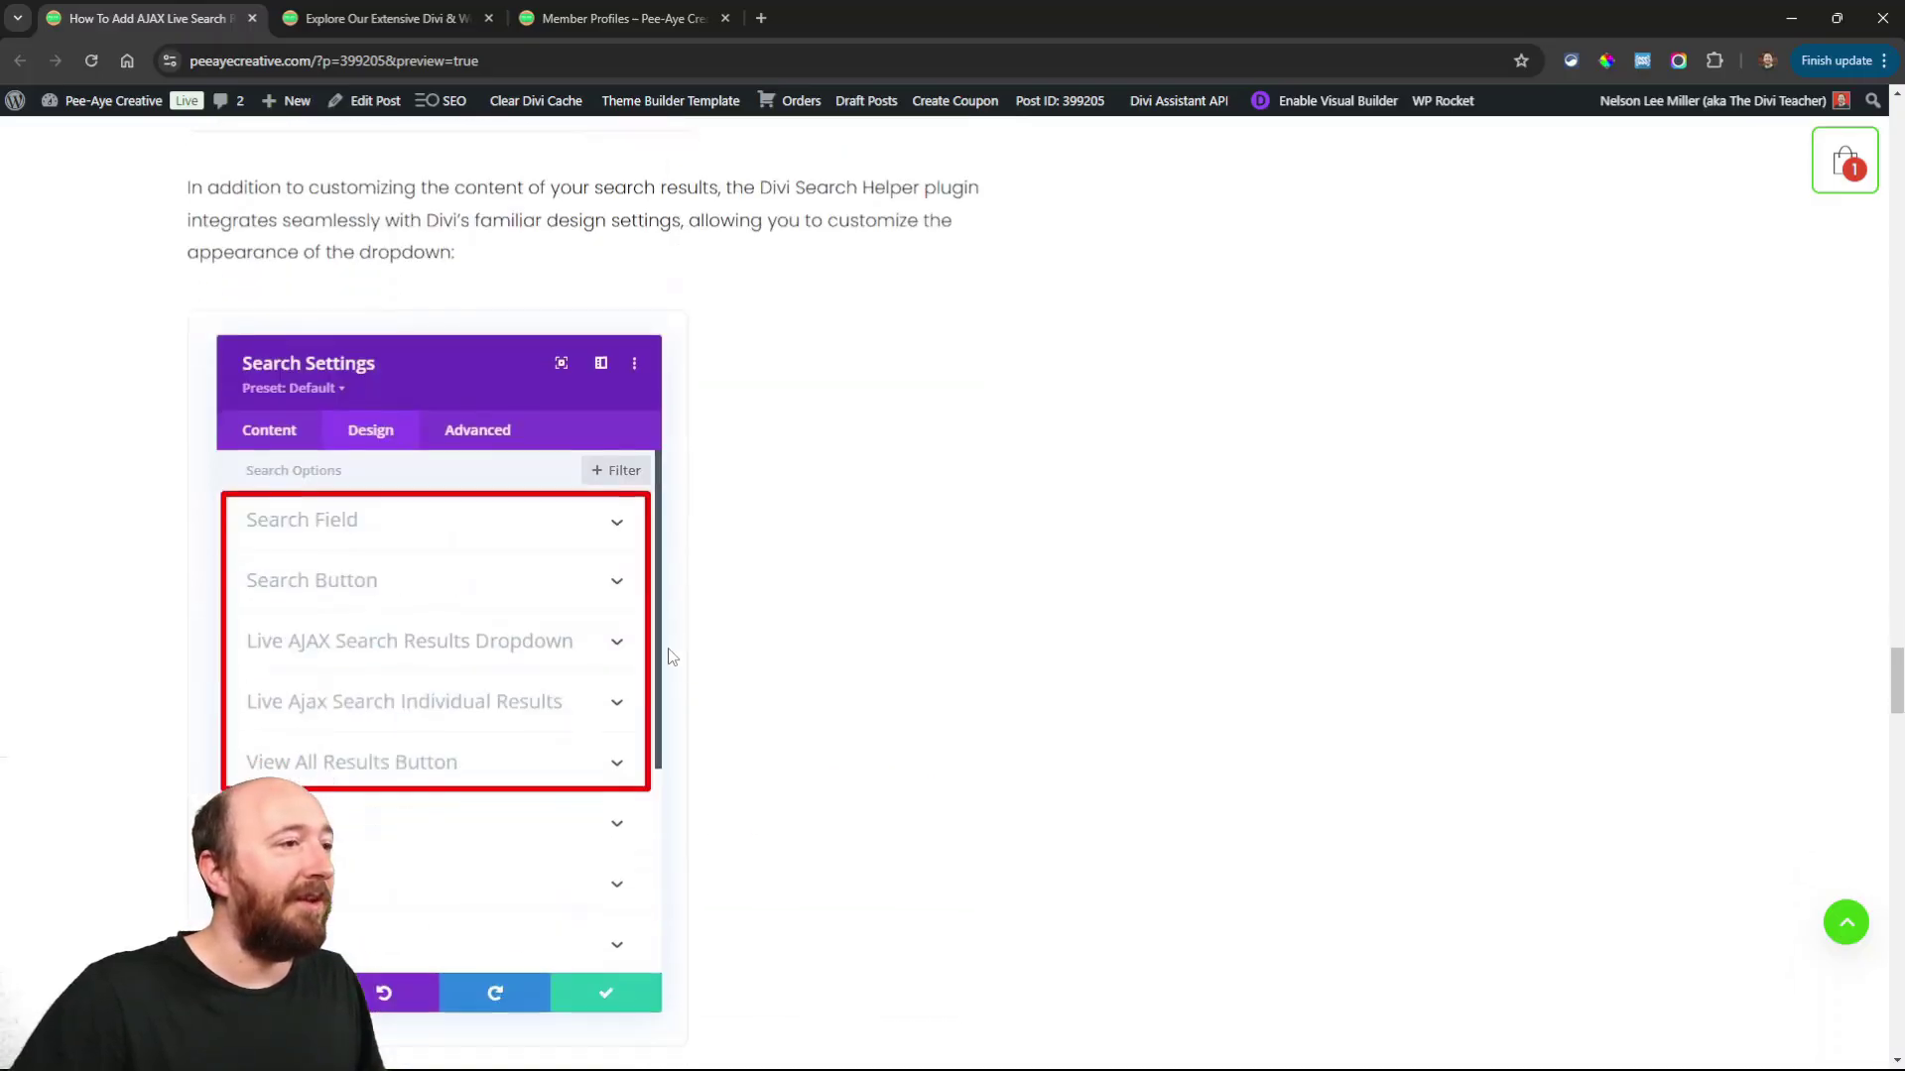
{"action": "scroll", "coordinate": [671, 660], "scroll_direction": "down", "scroll_amount": 5}
{"action": "scroll", "coordinate": [711, 642], "scroll_direction": "down", "scroll_amount": 3}
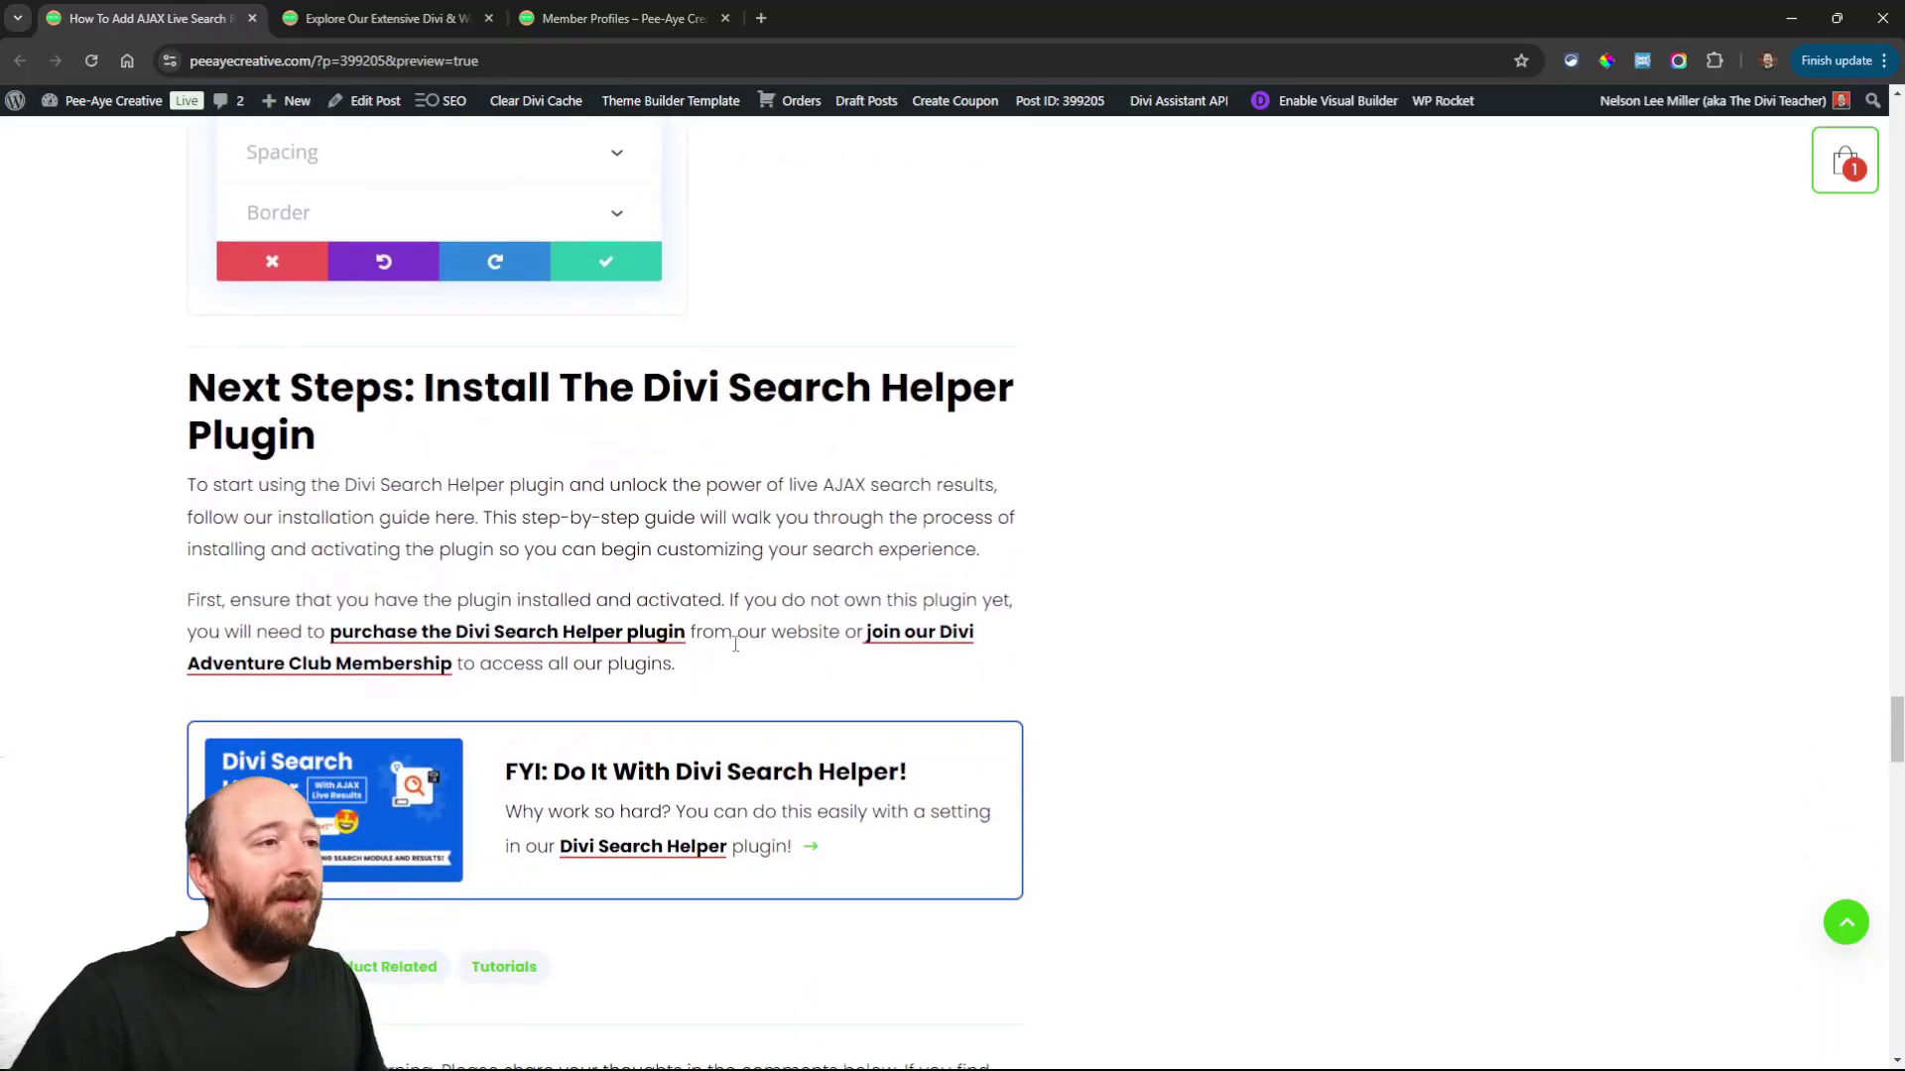